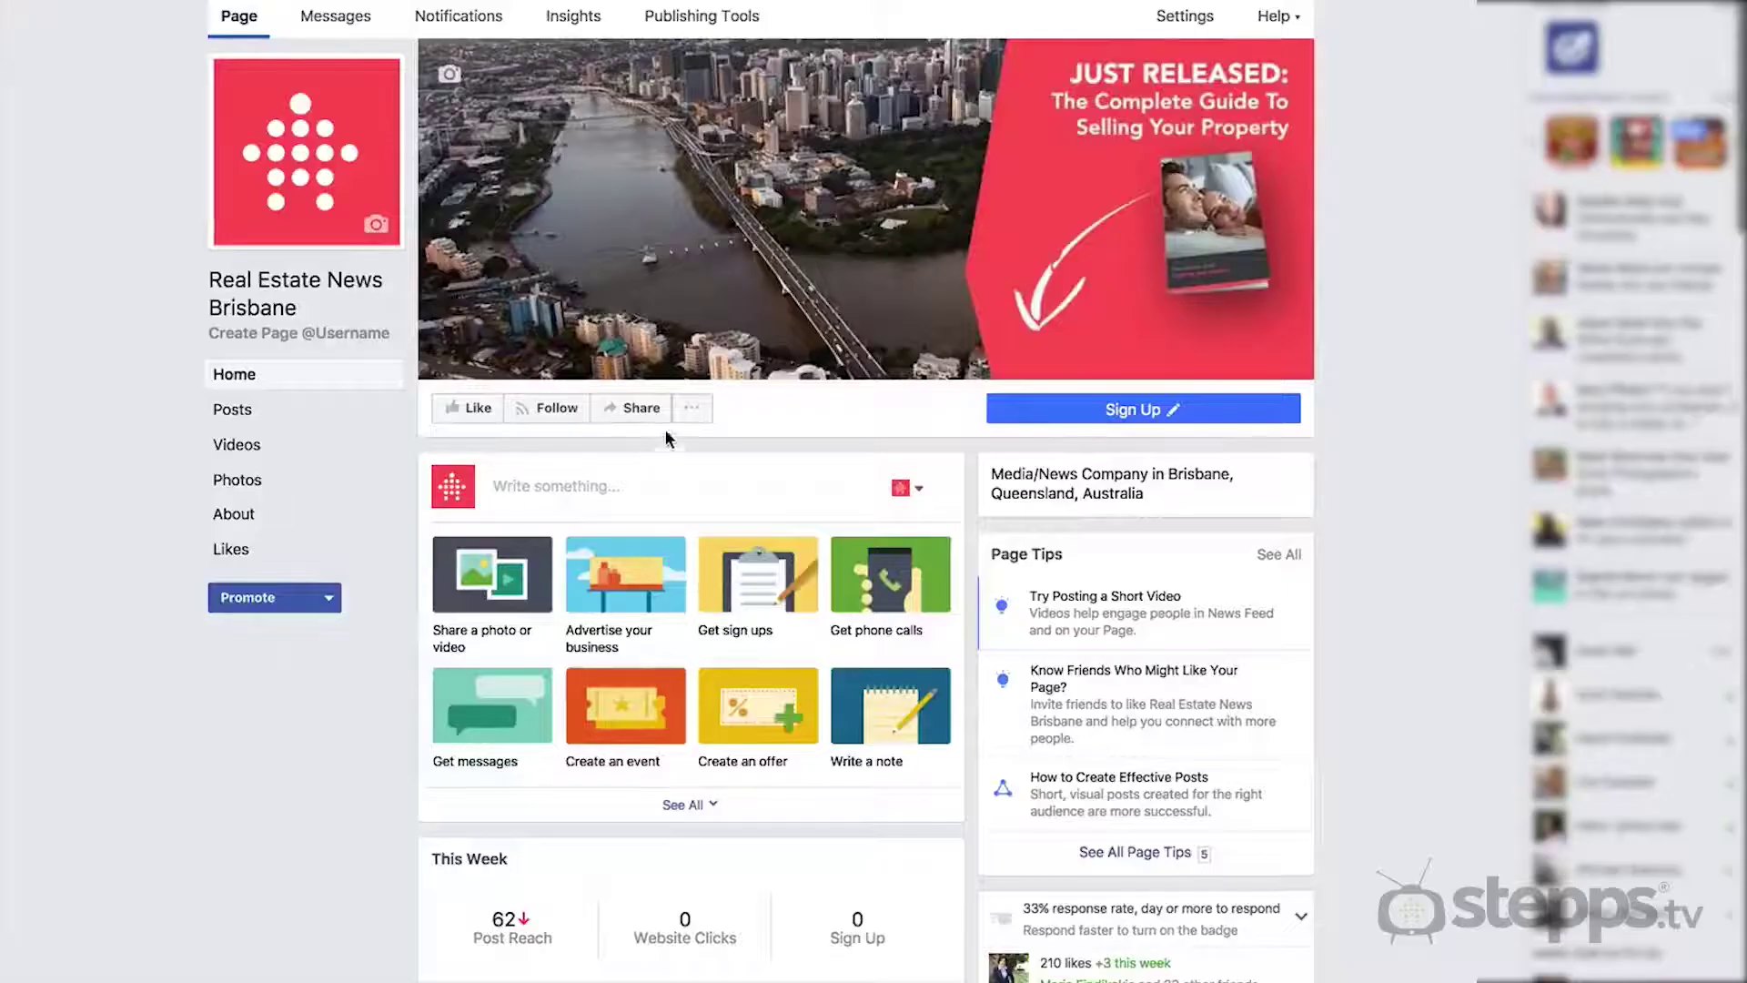
- From the Real Estate News Brisbane page's '...' menu, choose Create Ad
left_click(690, 409)
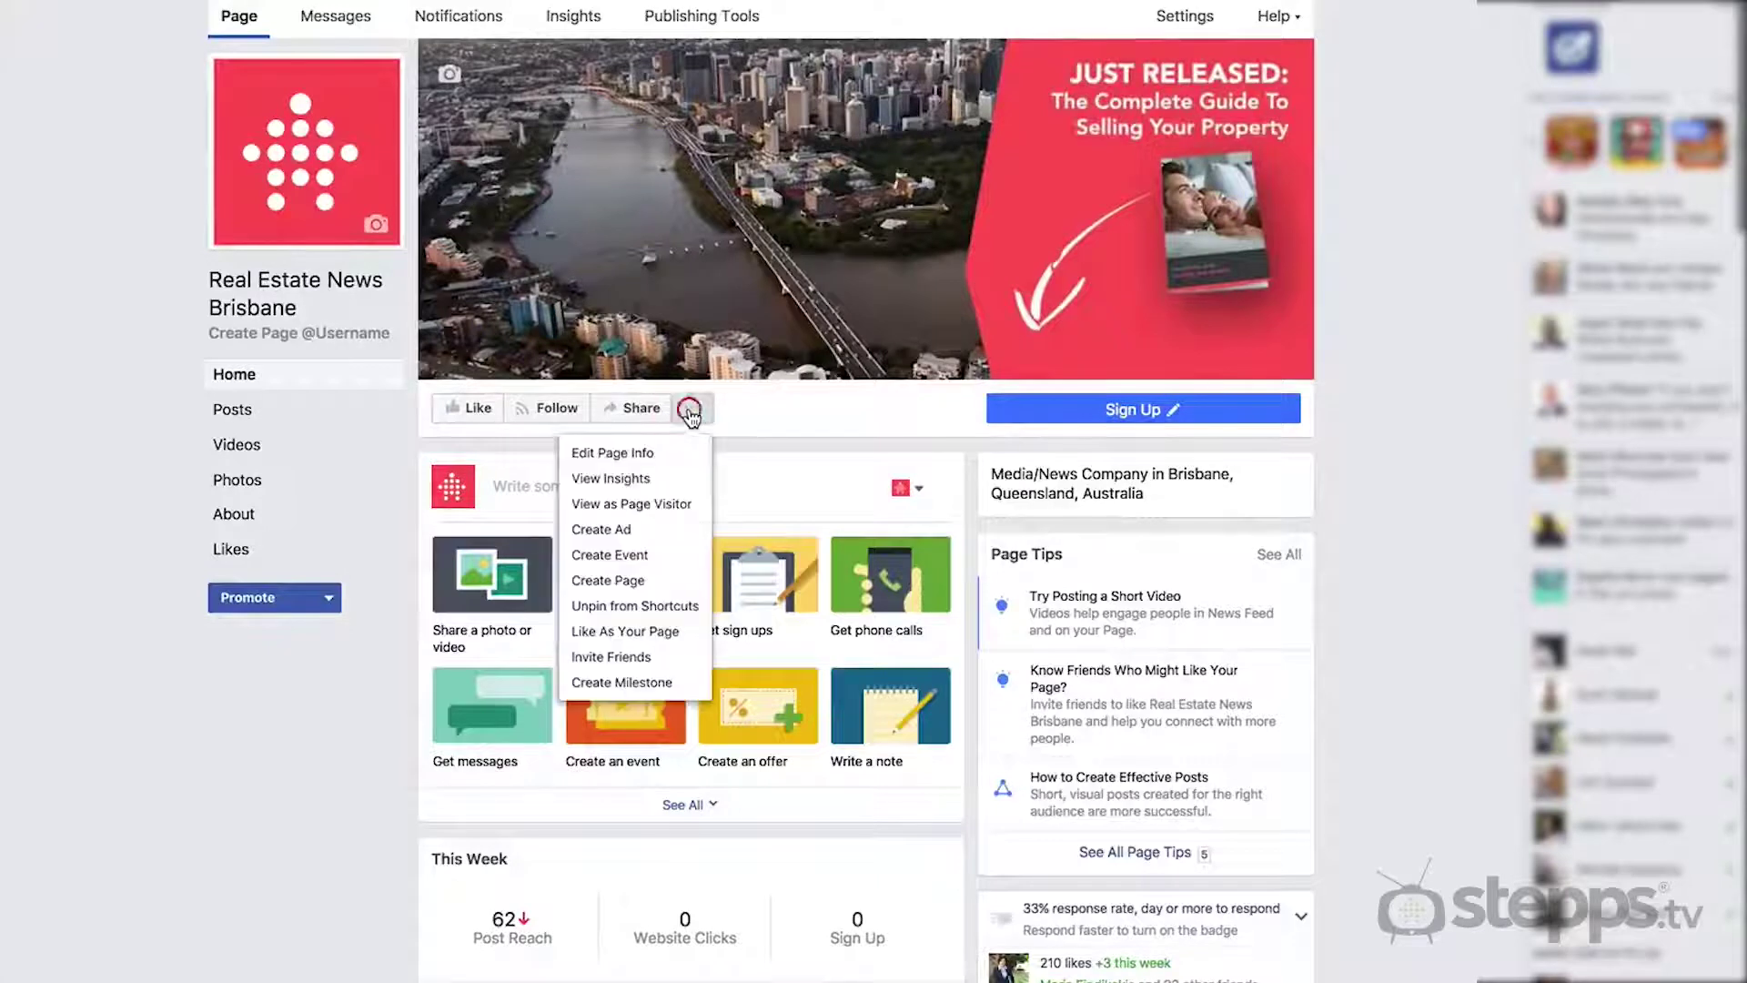
left_click(648, 533)
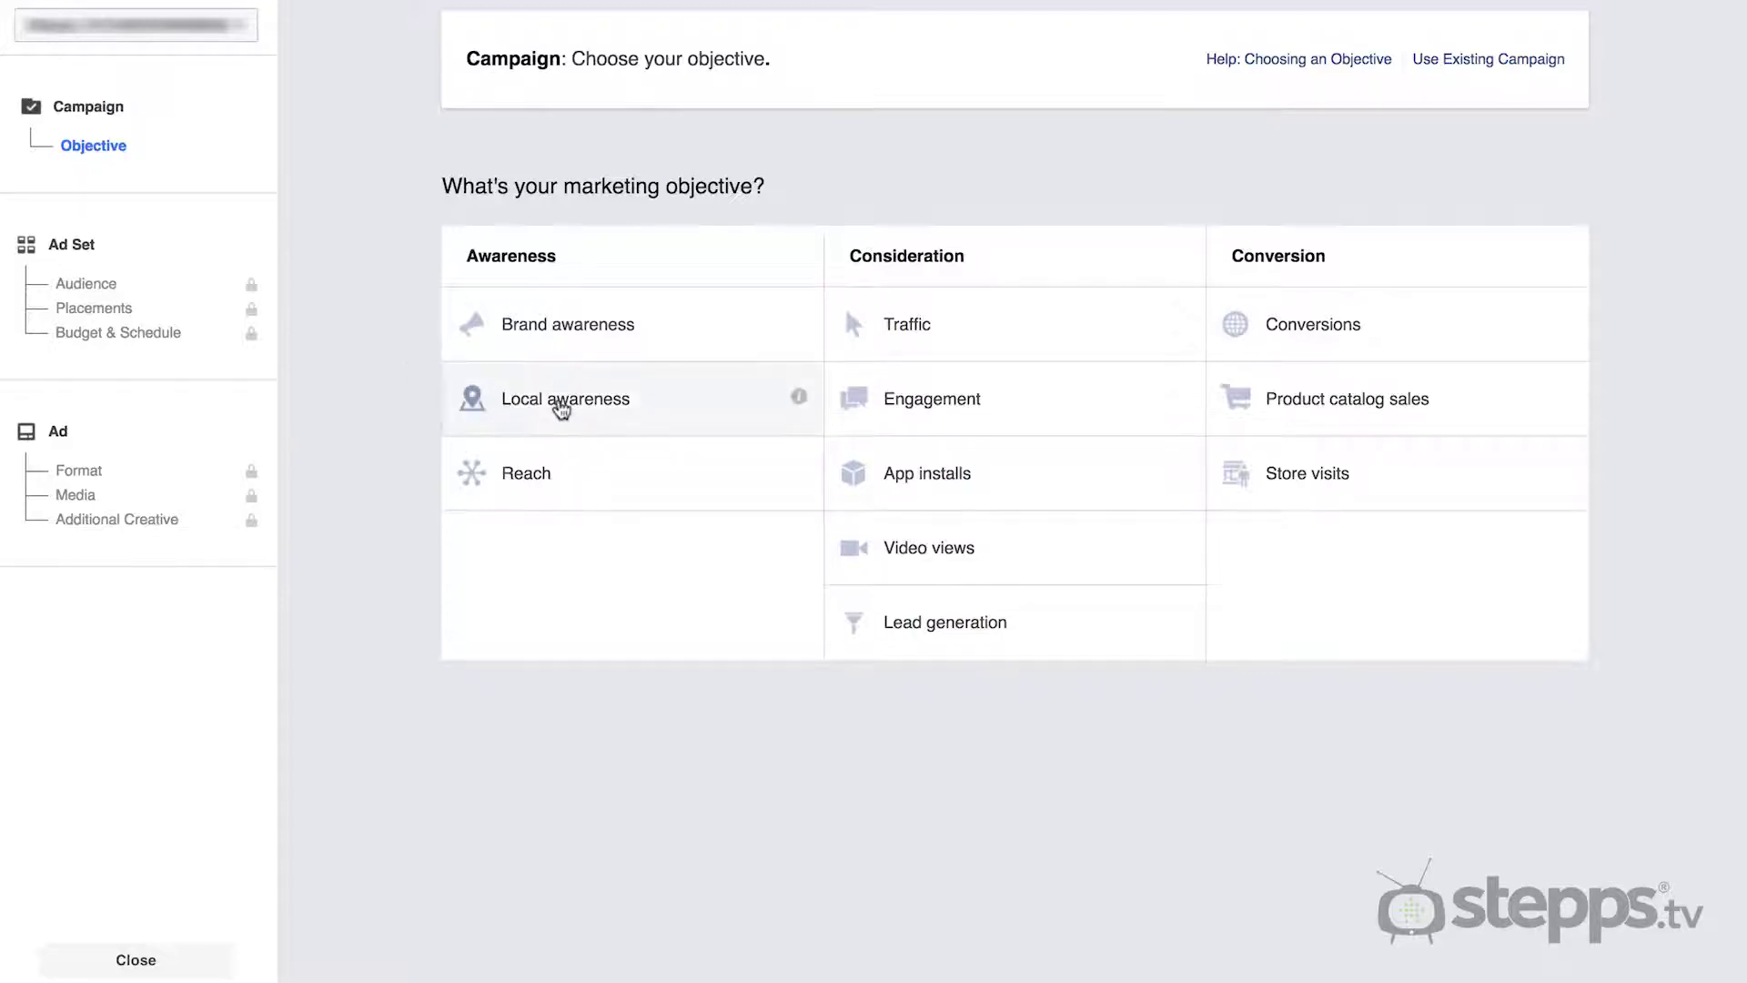
mouse_move(799, 400)
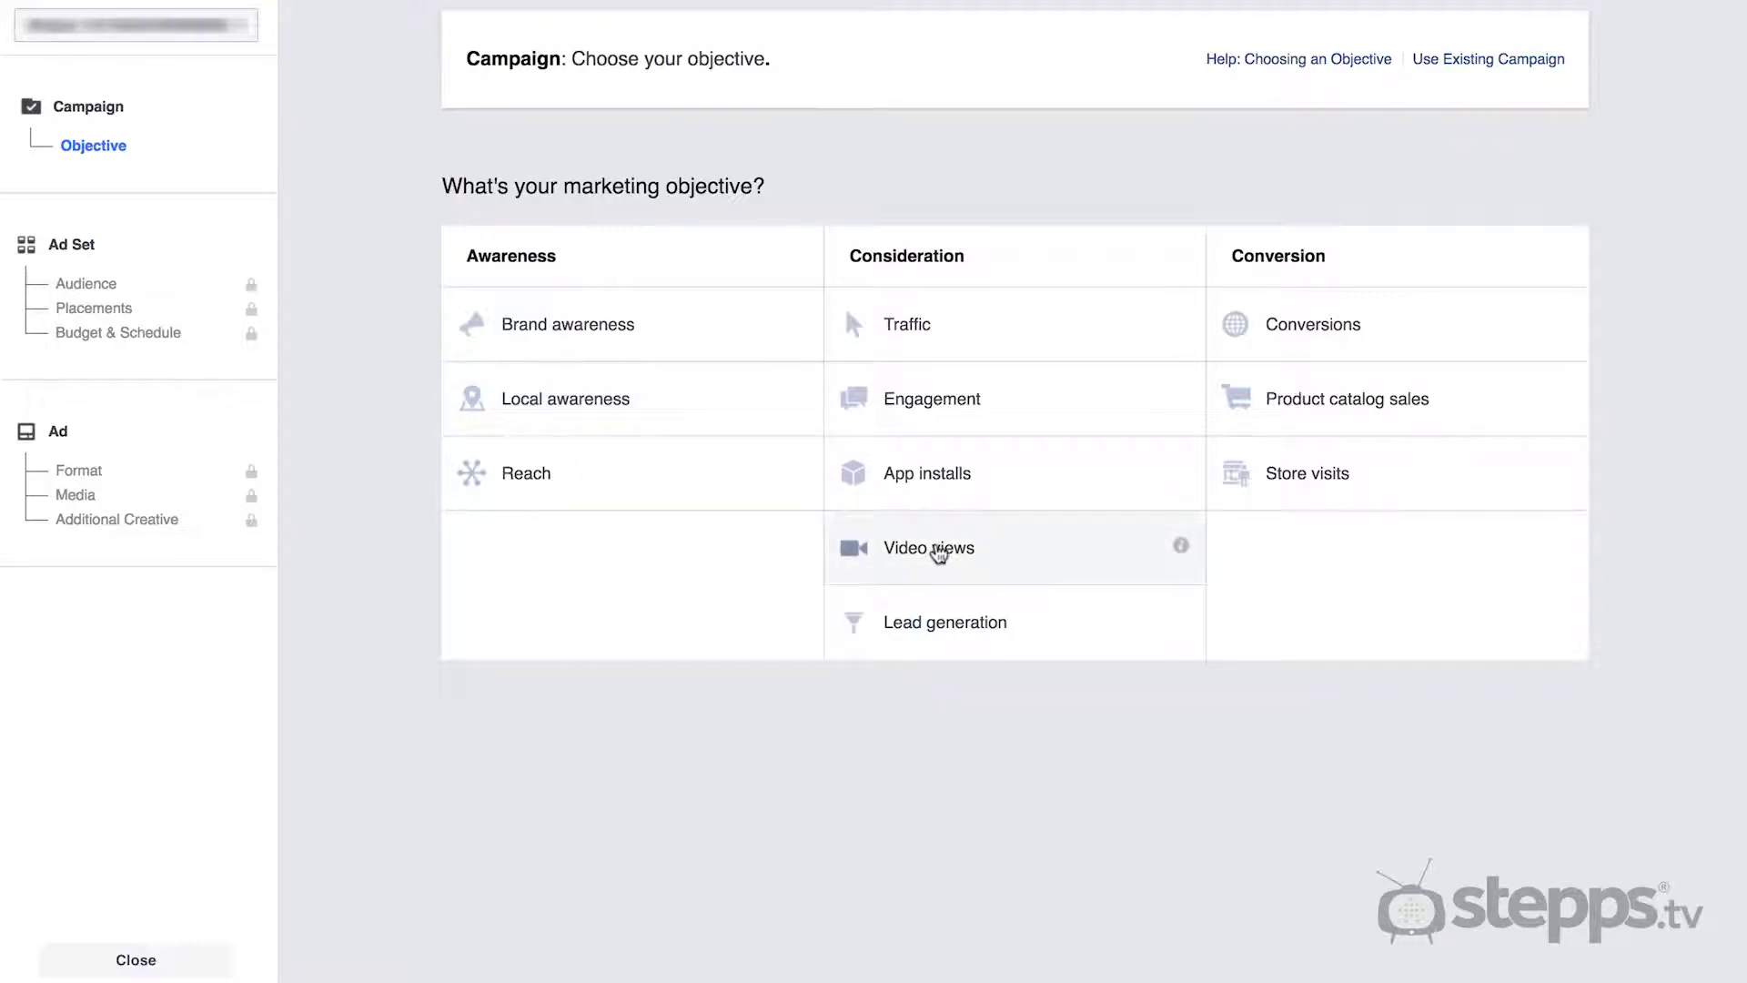
mouse_move(1181, 549)
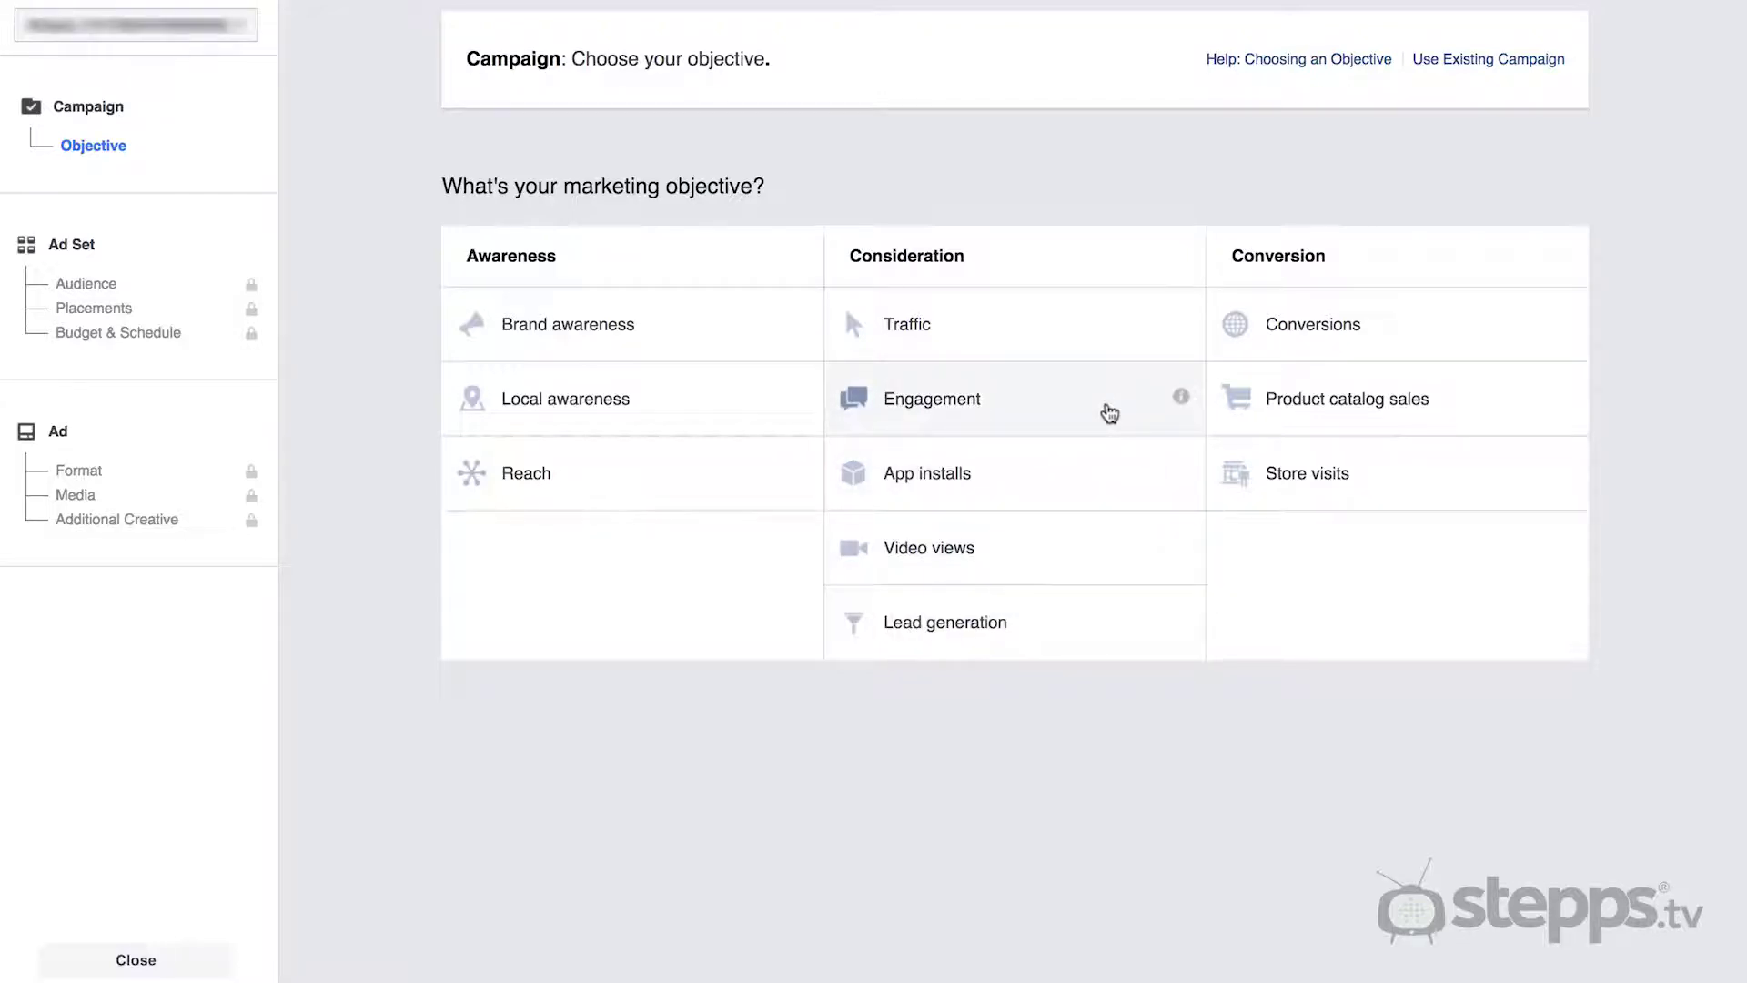
mouse_move(1181, 400)
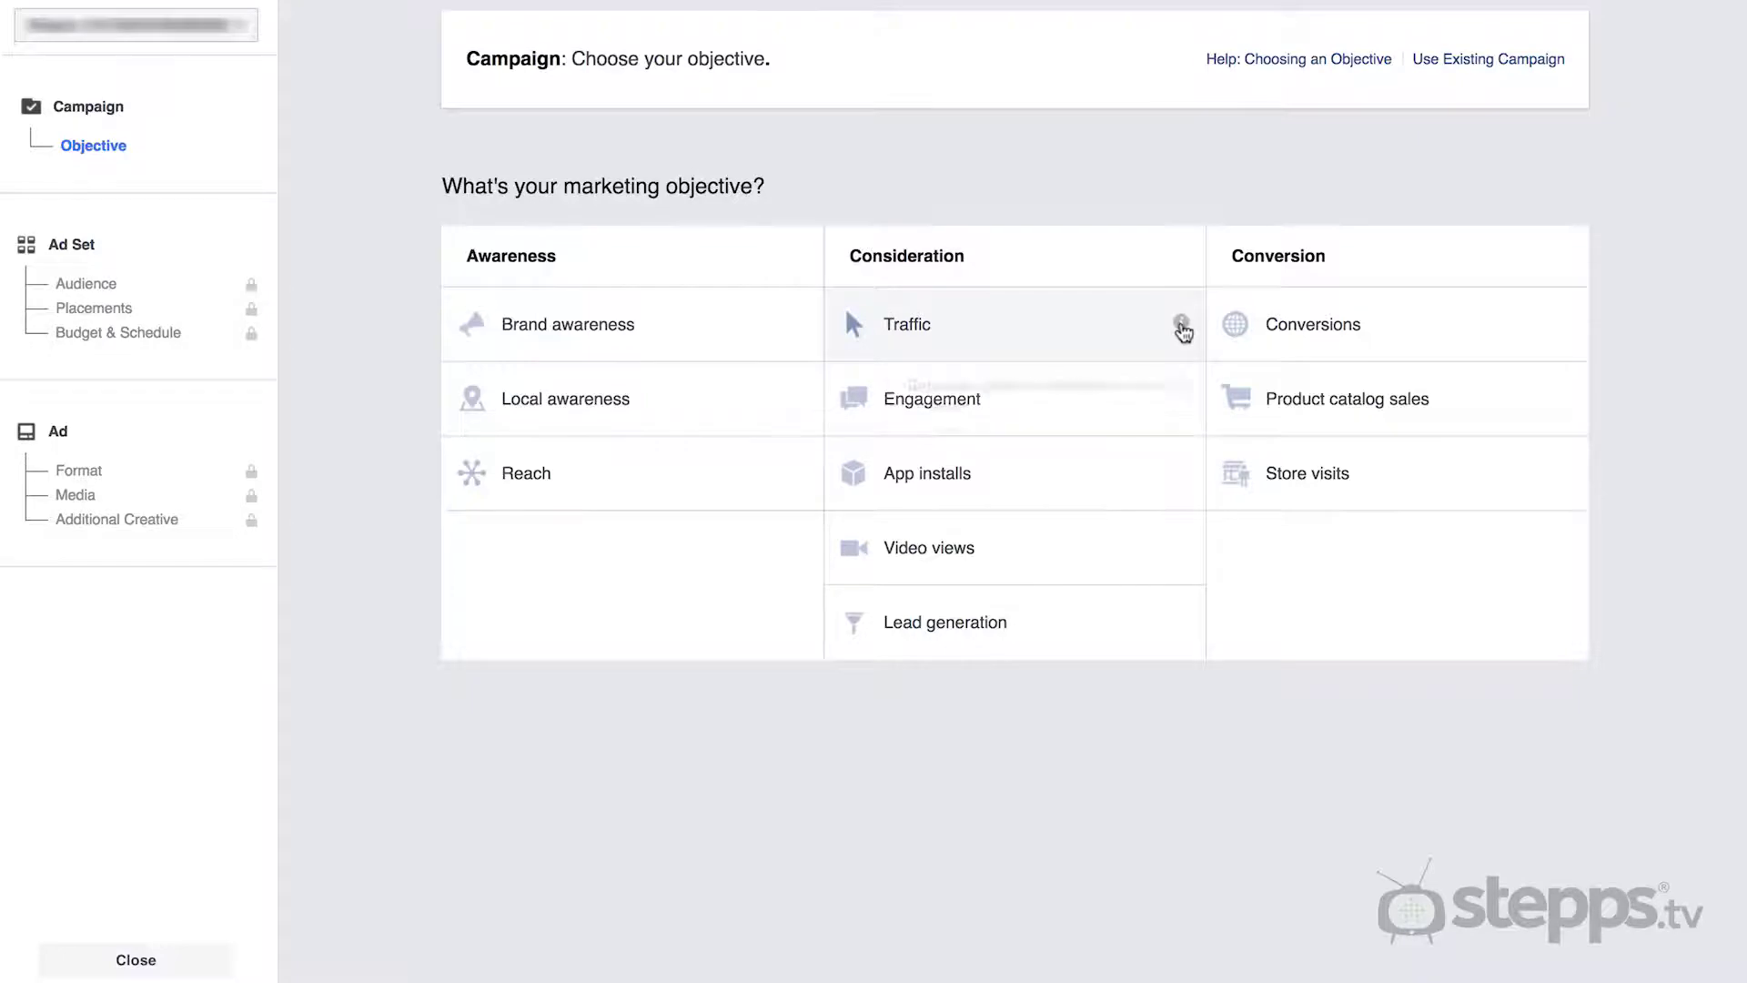
mouse_move(1182, 328)
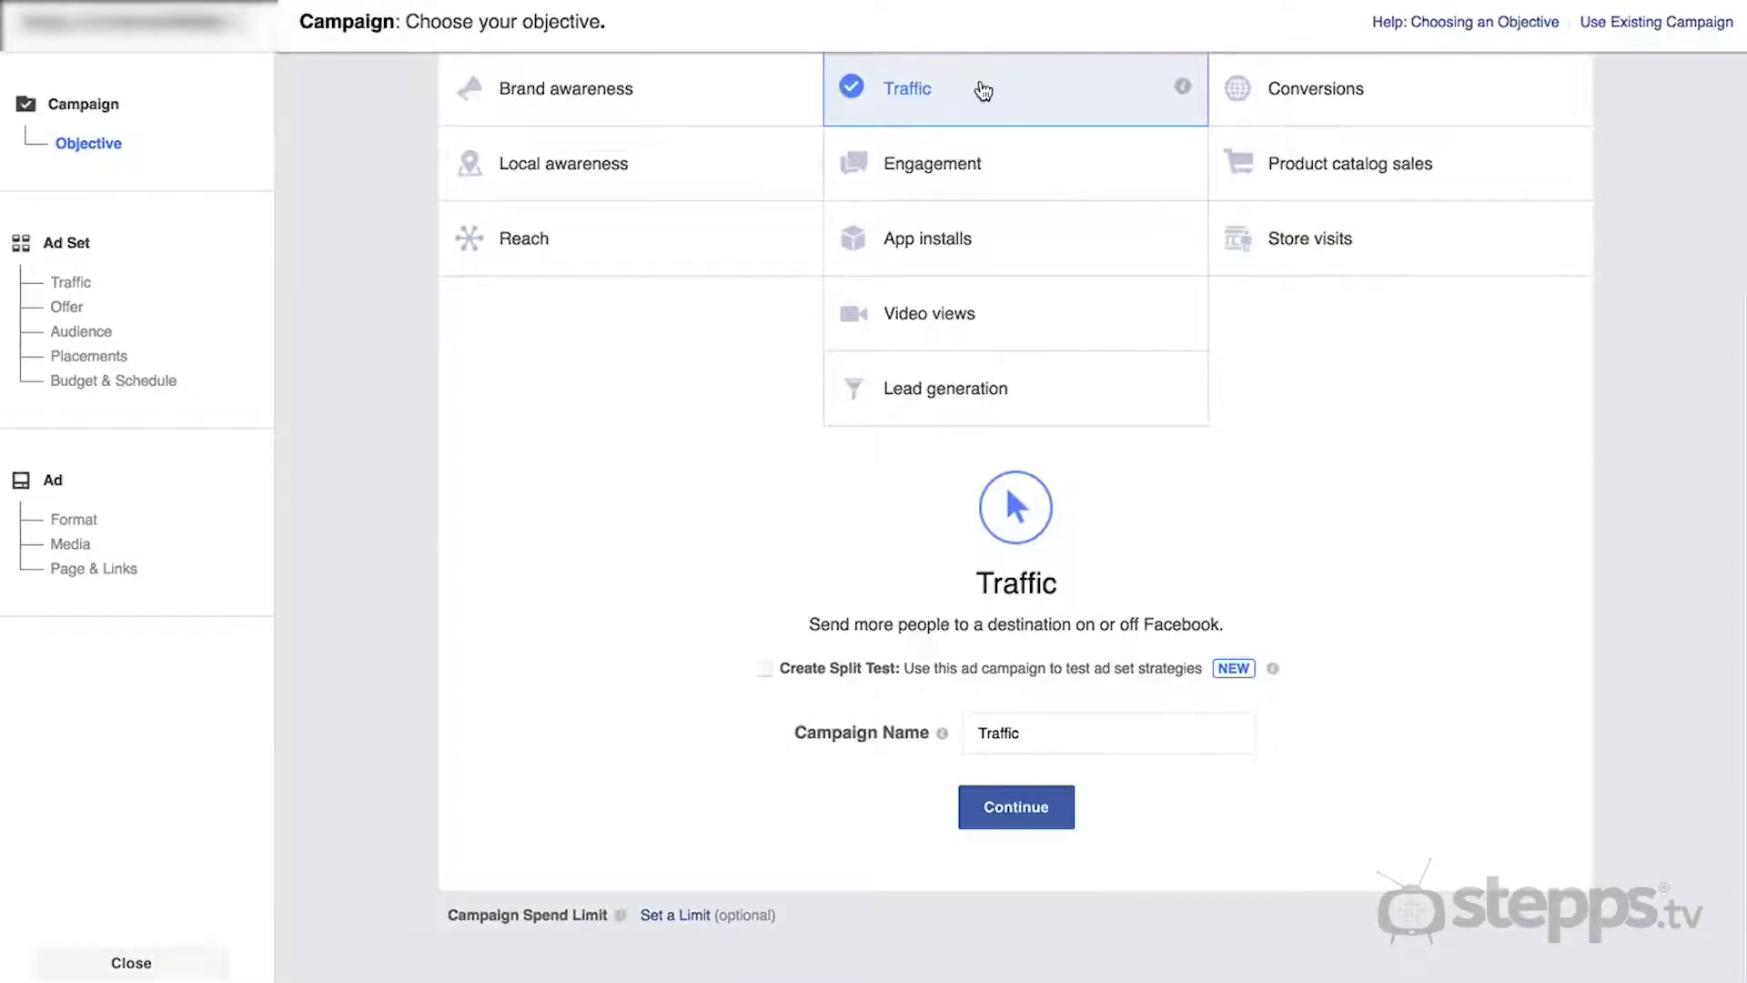
left_click(983, 91)
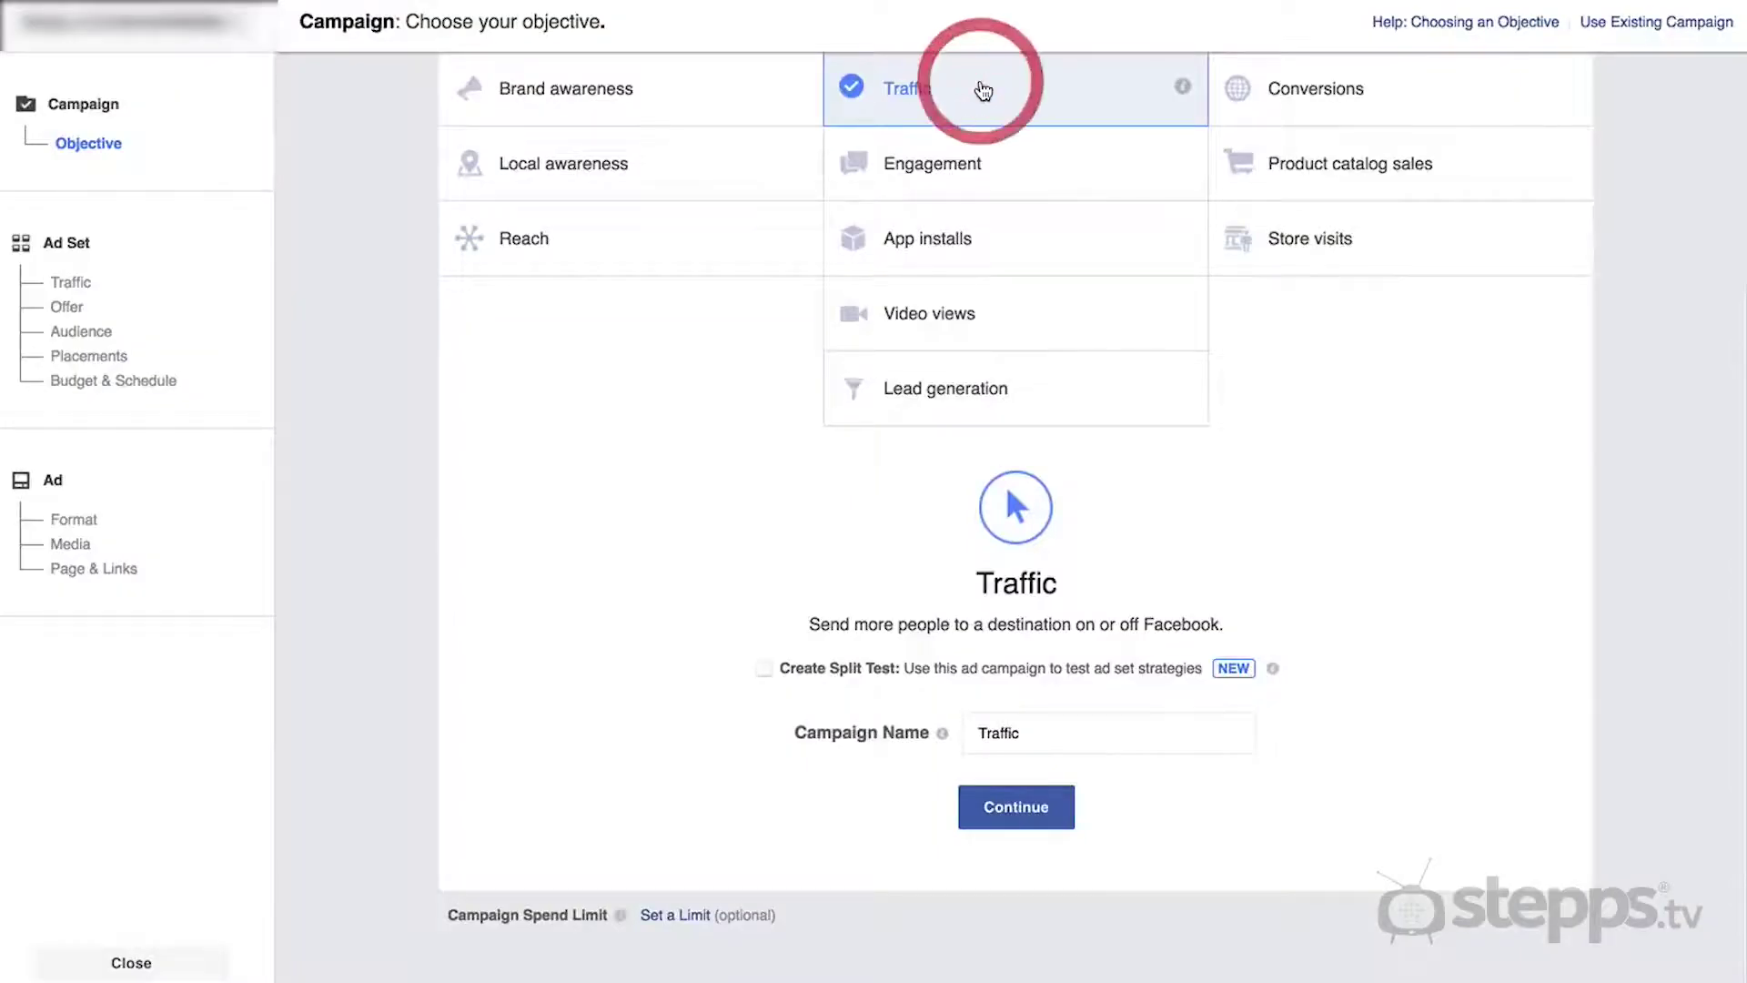
double_click(1013, 732)
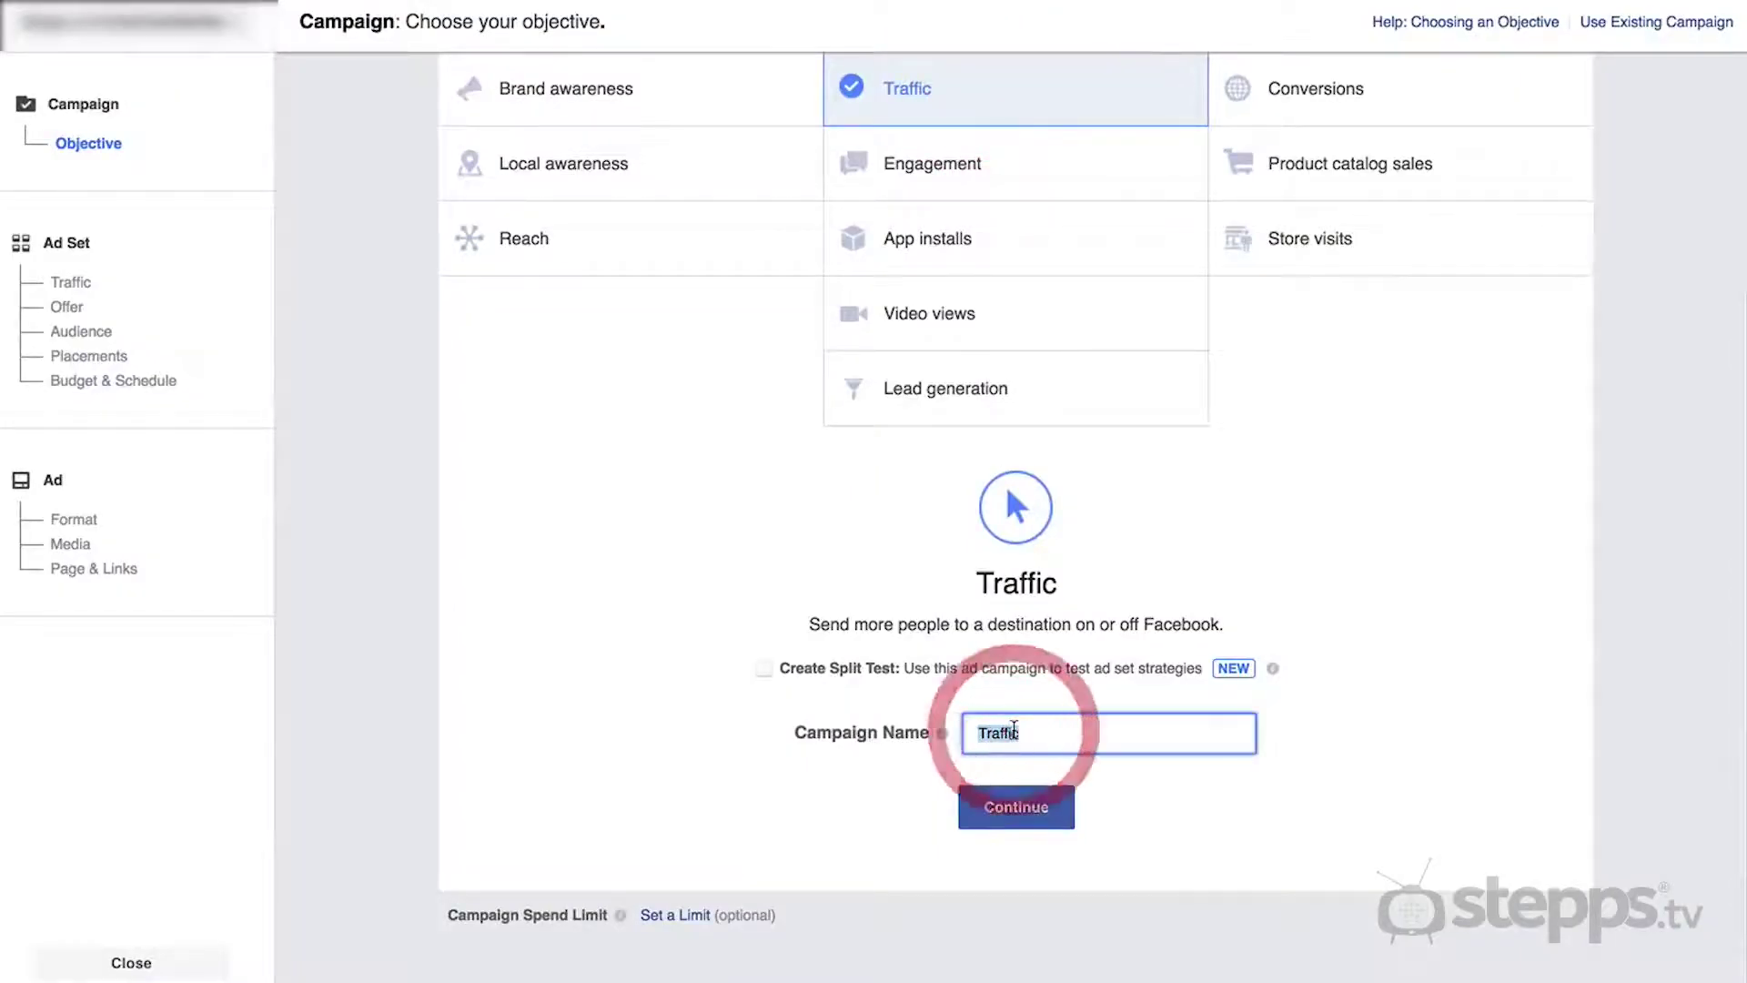
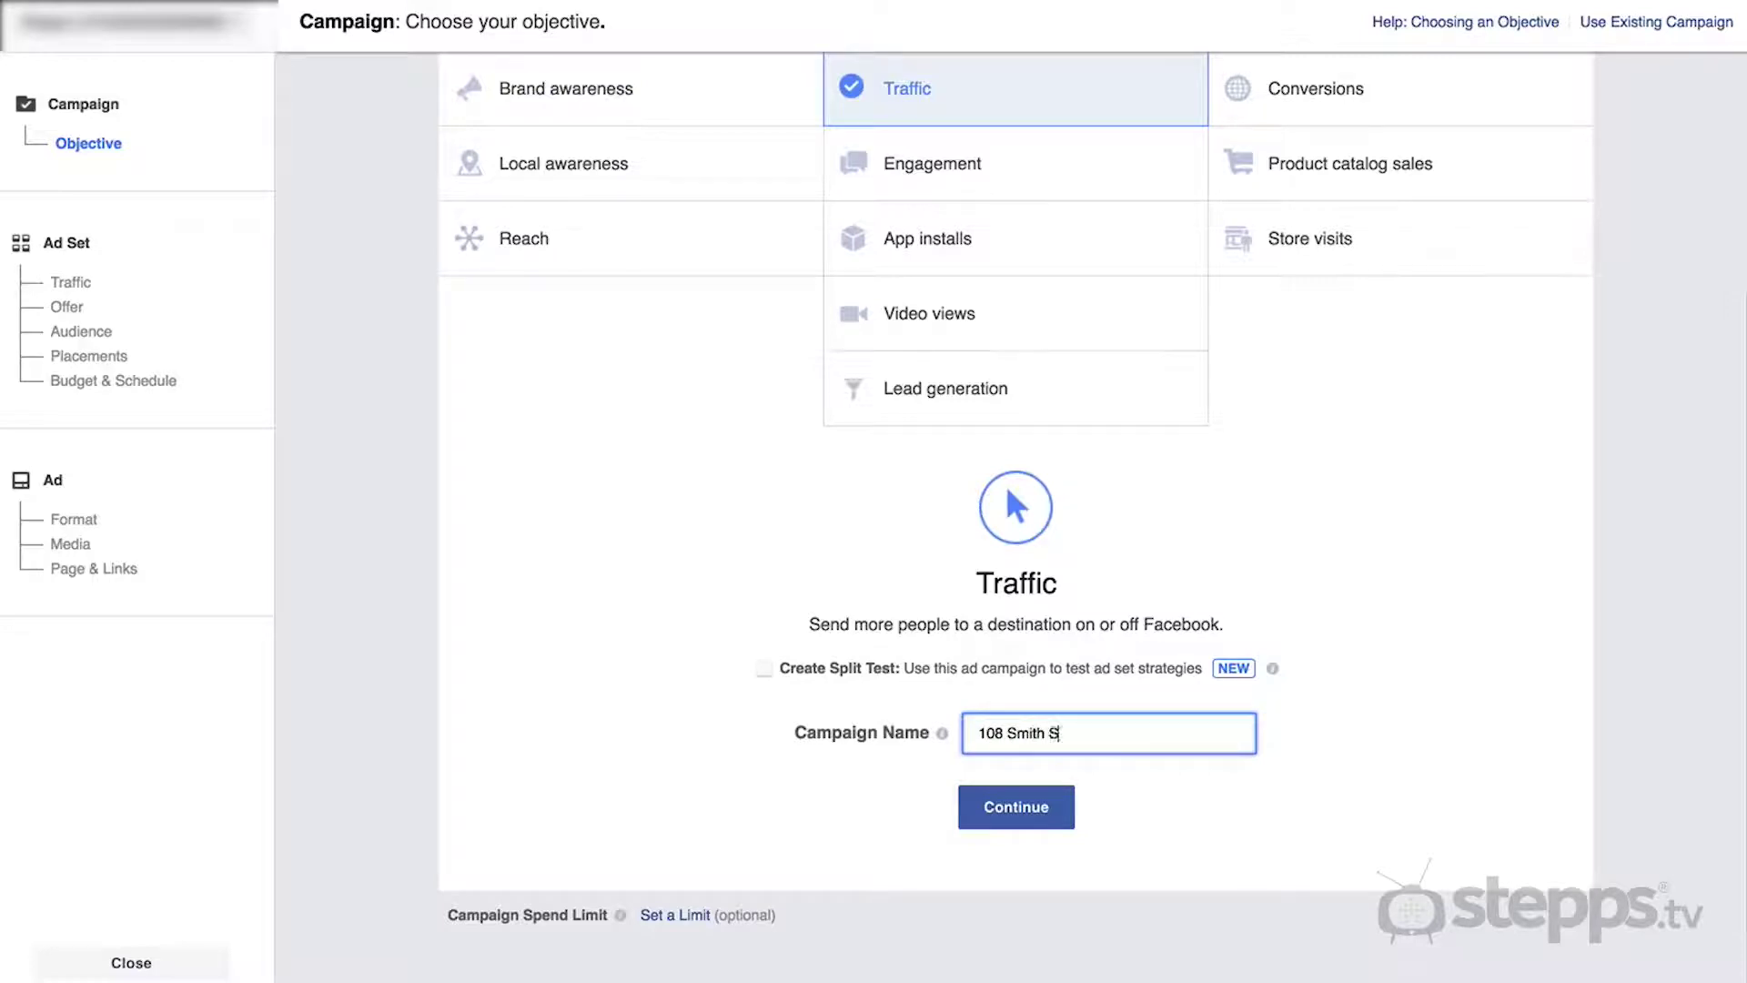
left_click(1017, 806)
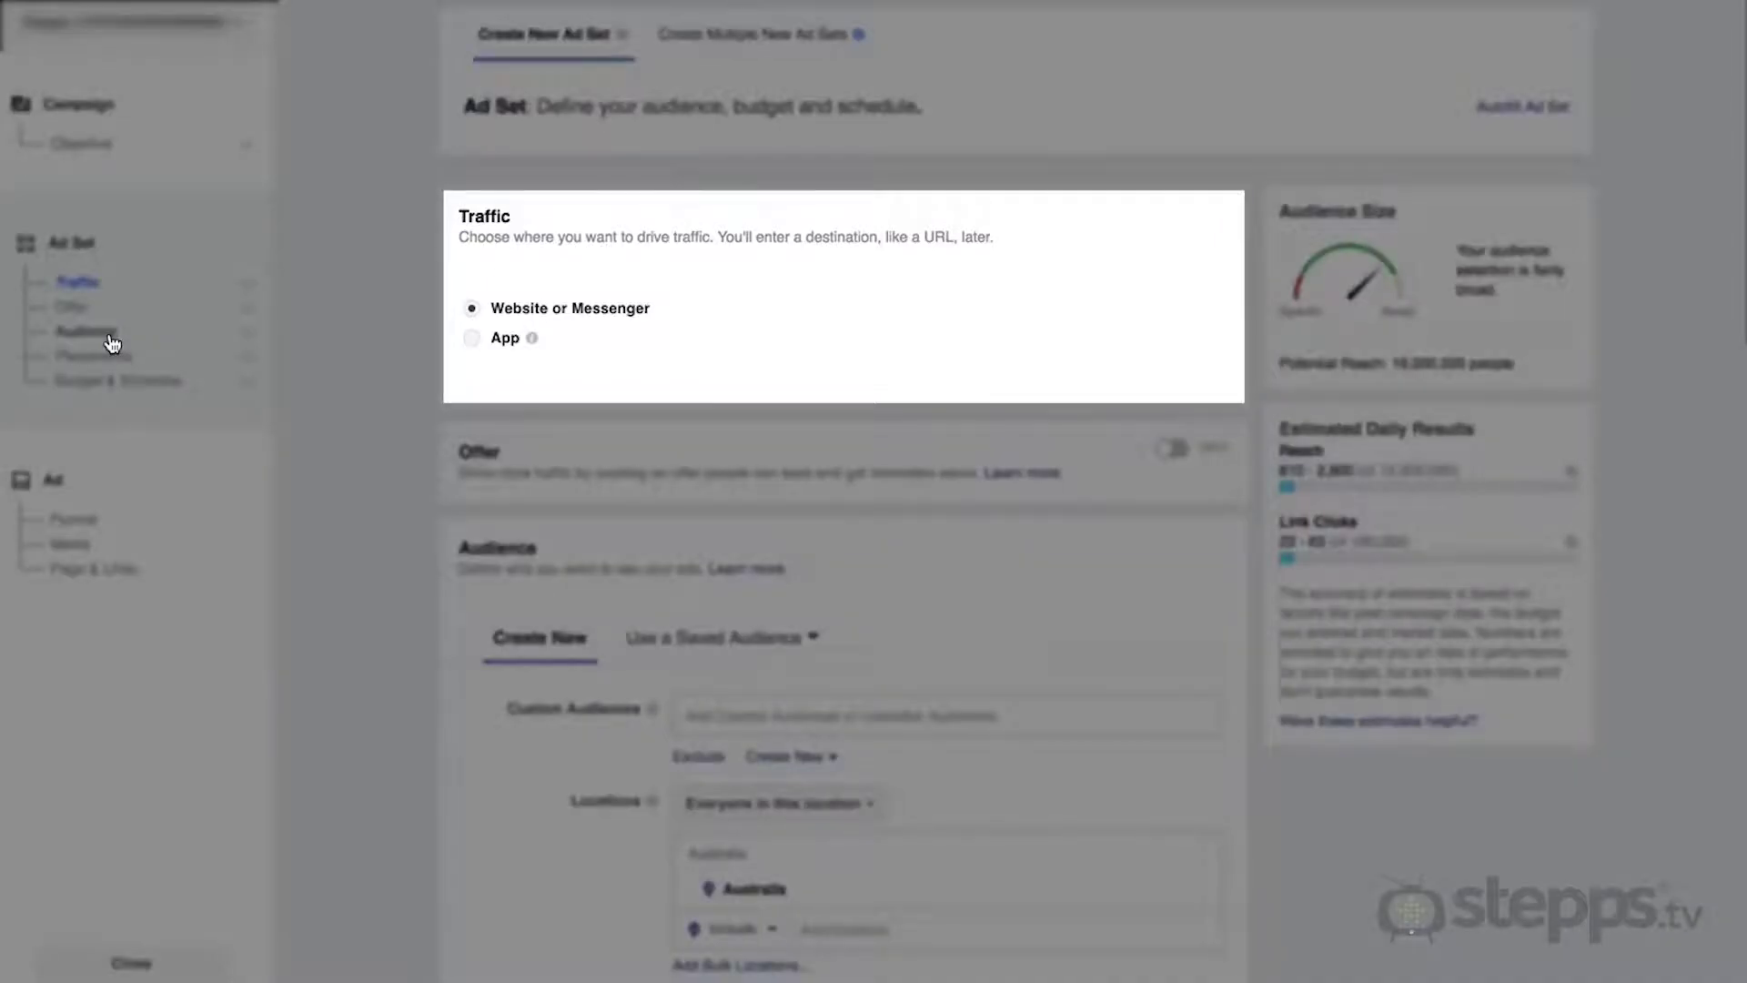
- In the ad set's Audience settings, try adding realestate.com.au, Renovation and Bunnings Warehouse interests
left_click(87, 331)
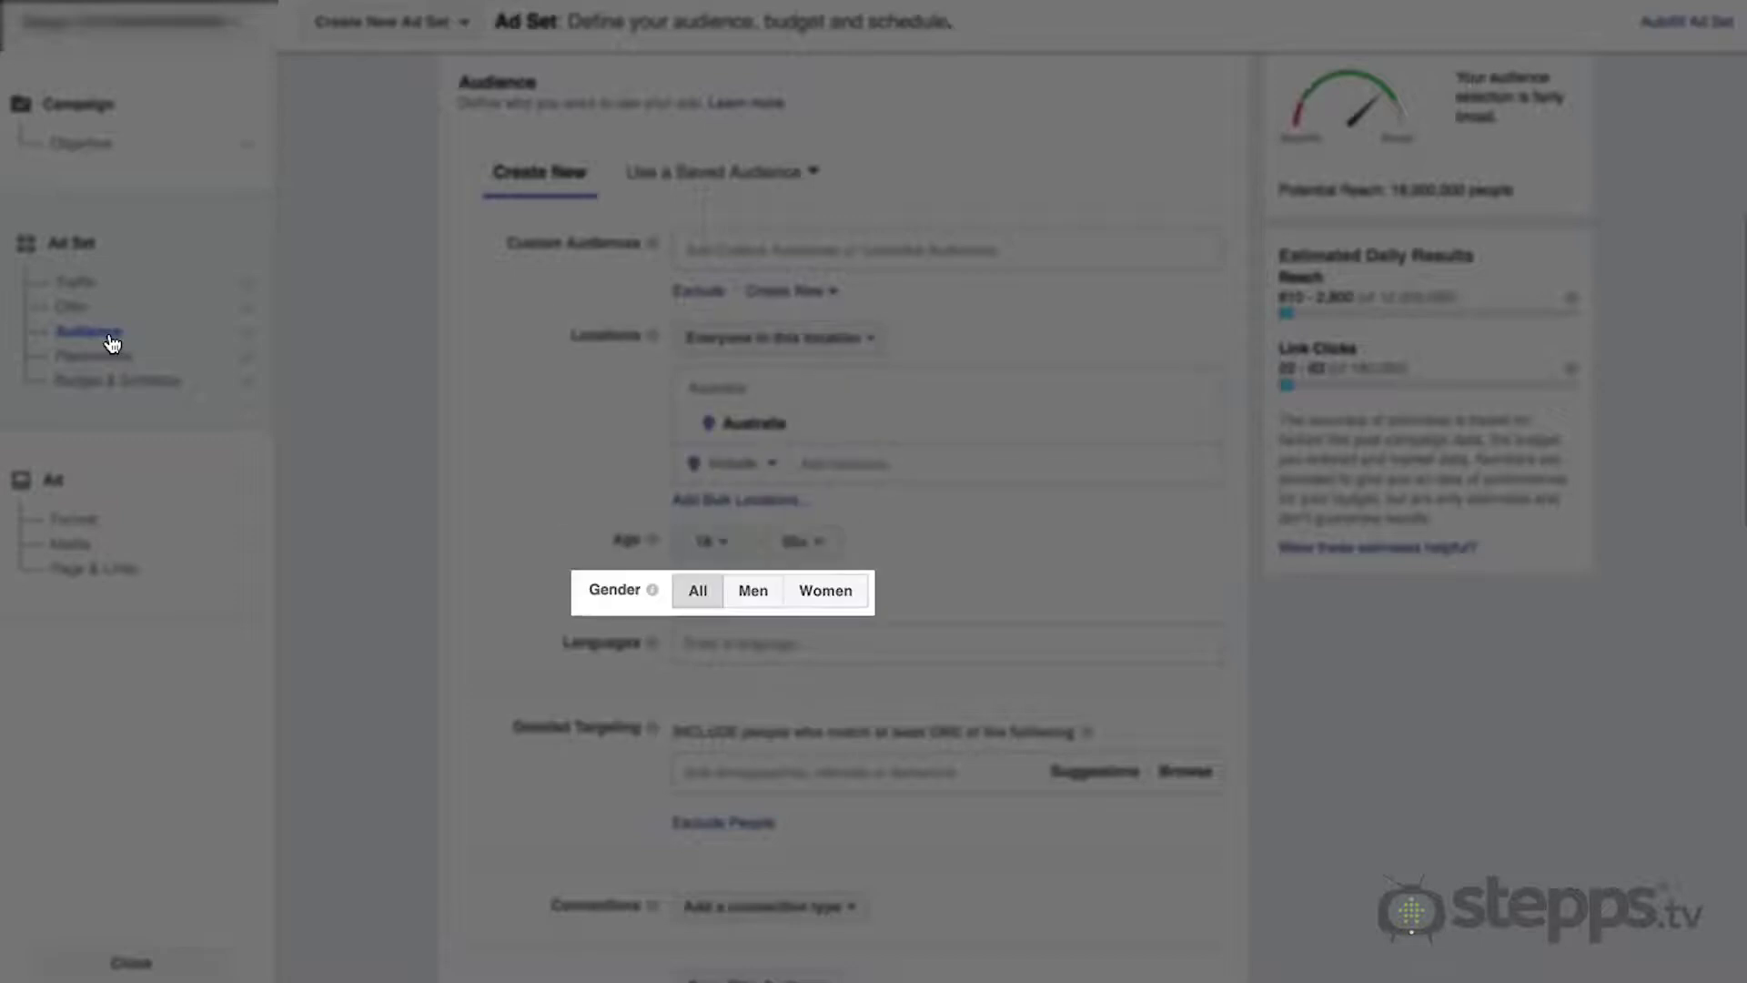
left_click(754, 764)
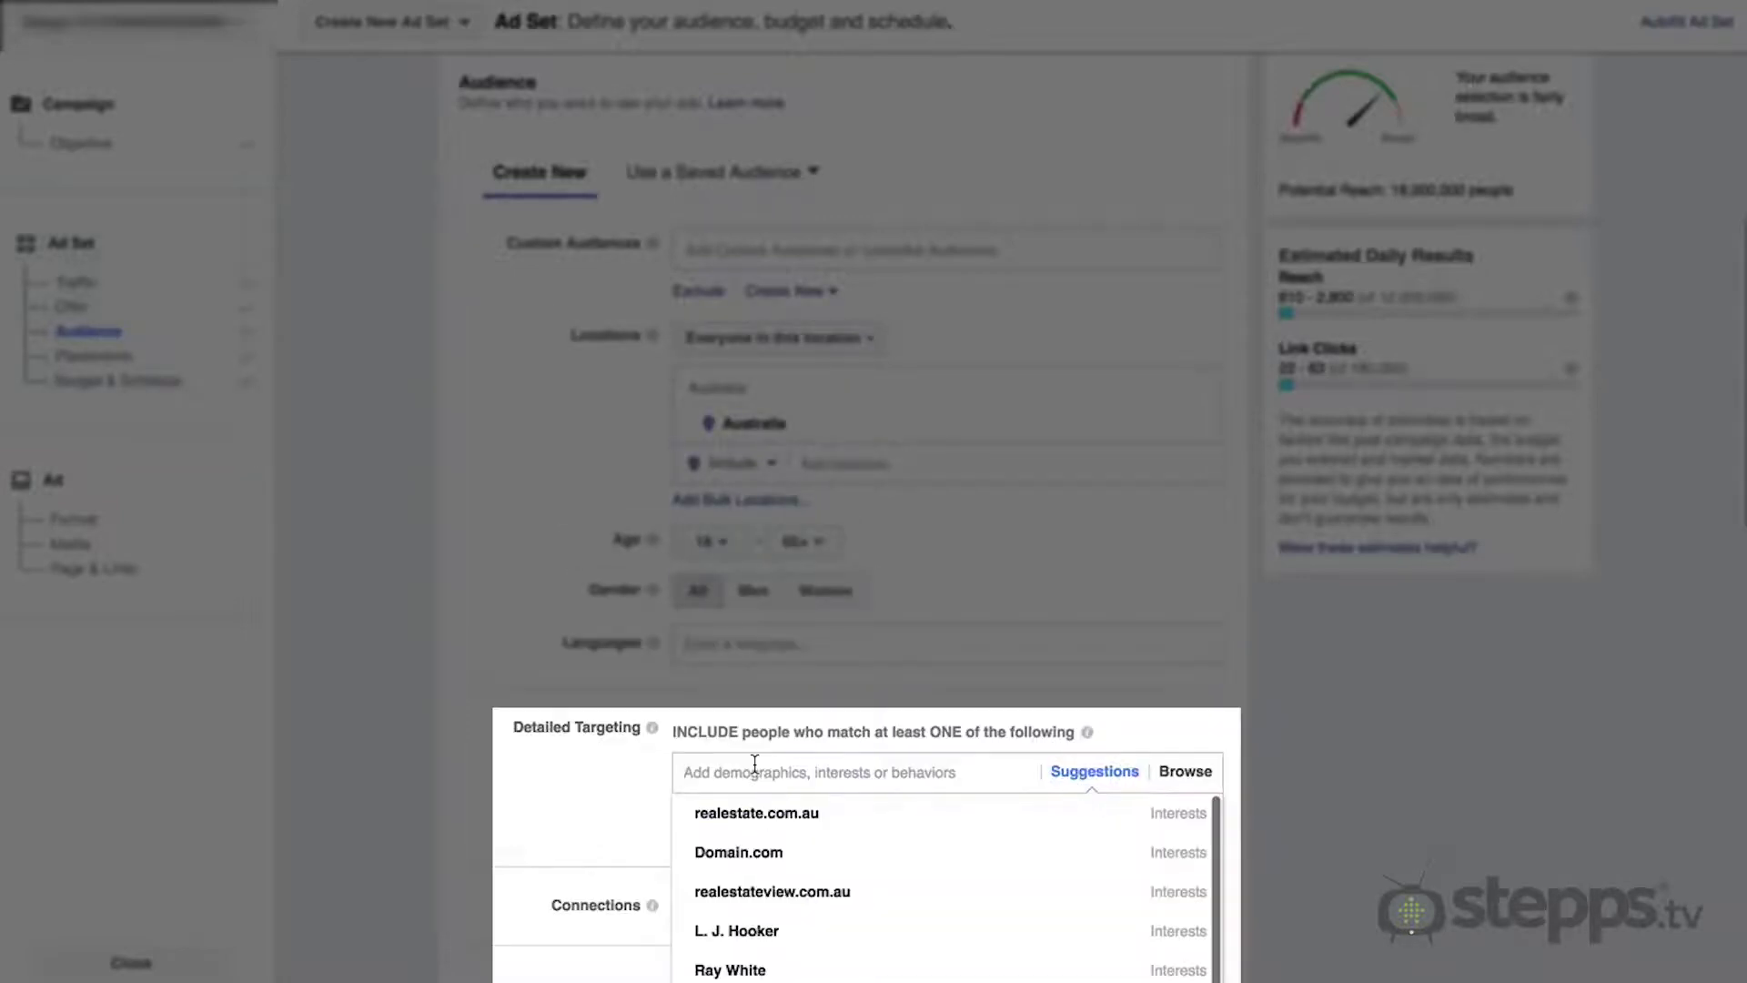
left_click(757, 813)
type("renovation")
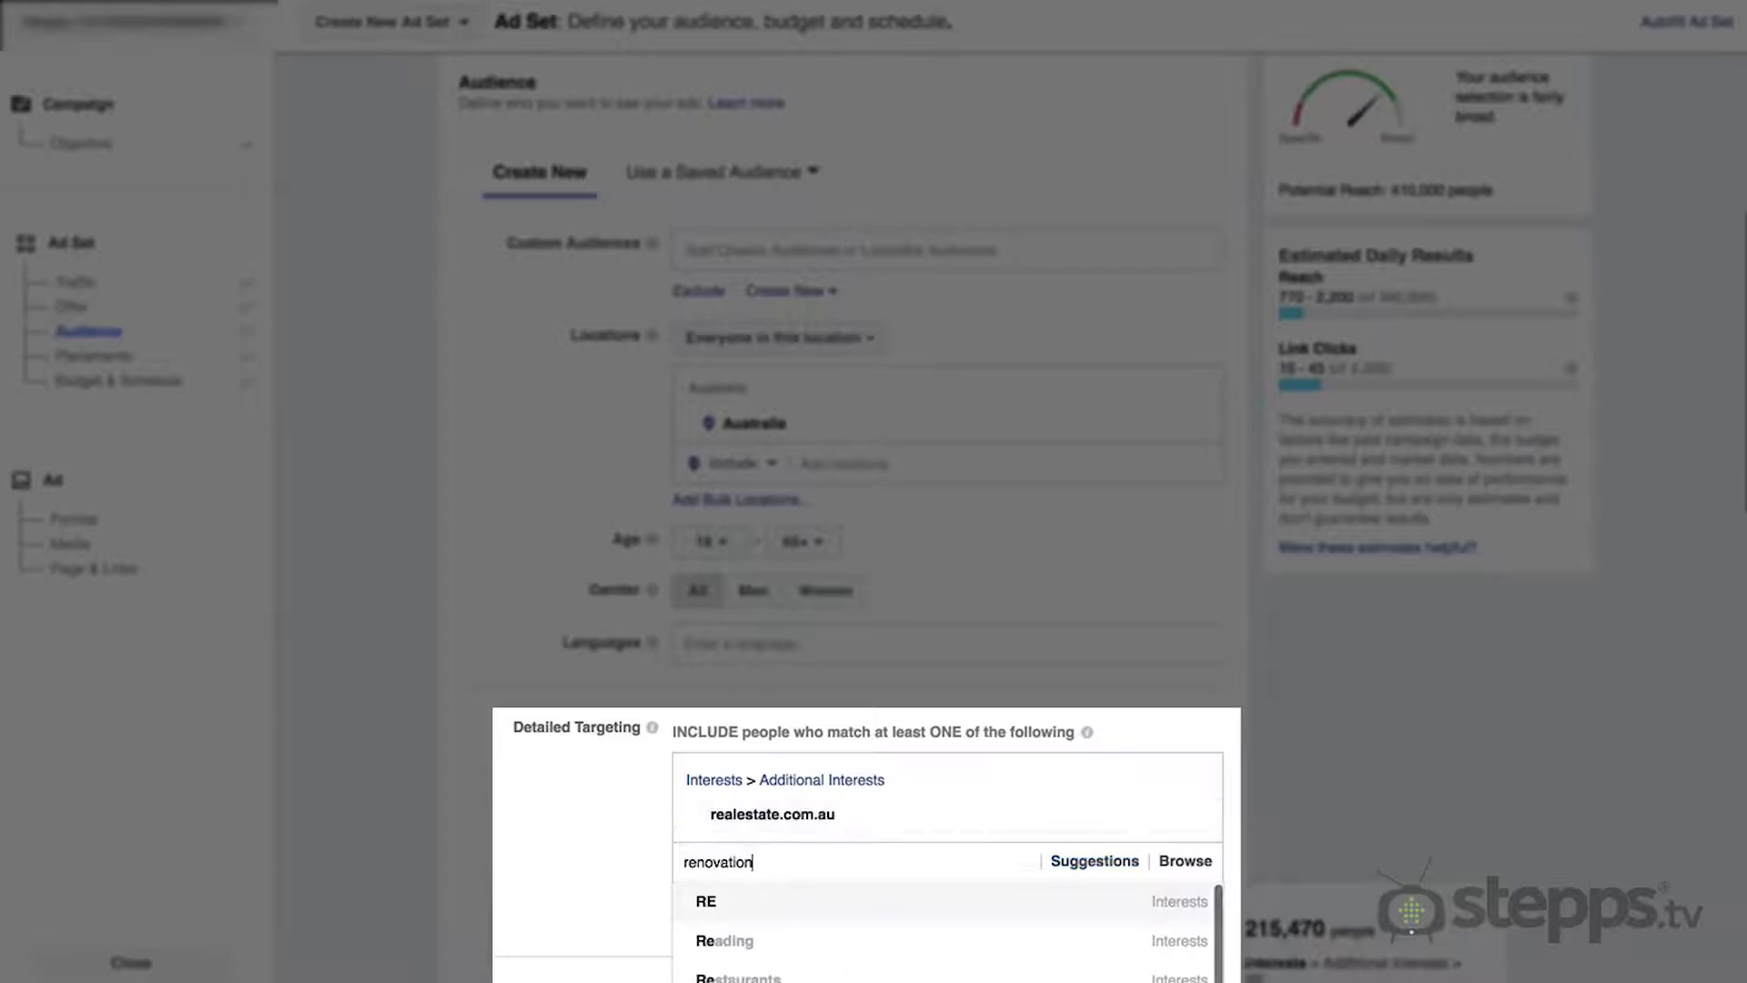
left_click(774, 896)
type("bunnings w")
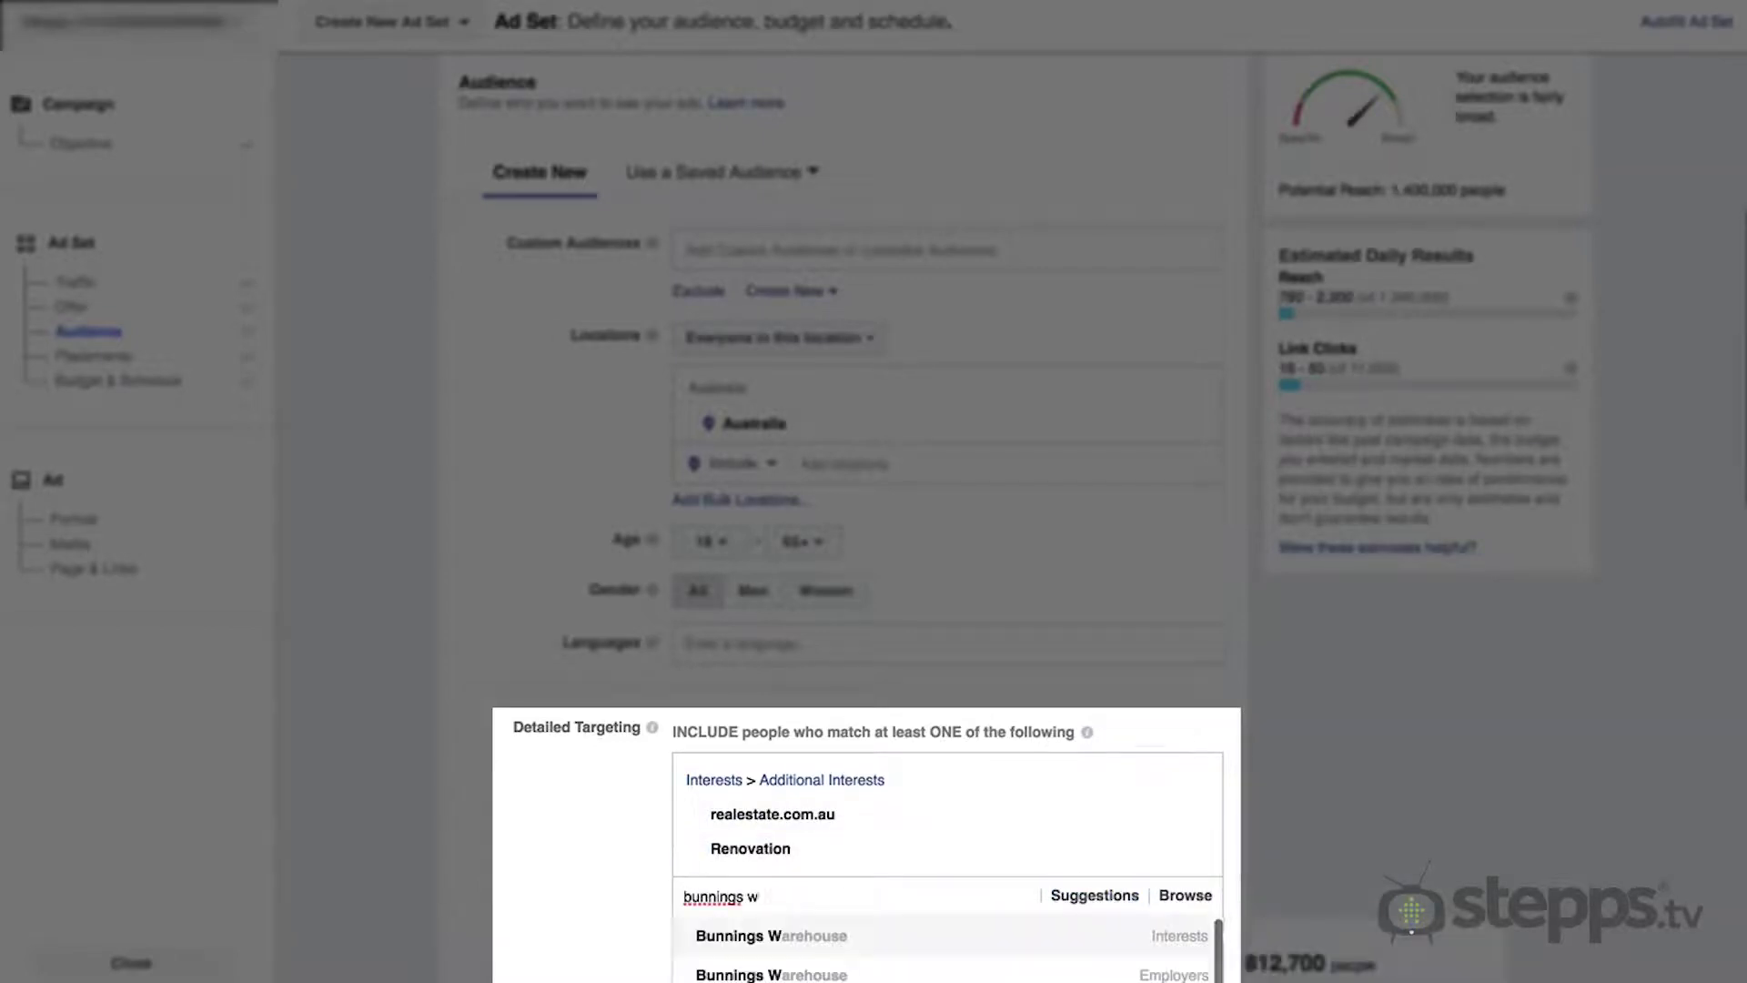
left_click(785, 933)
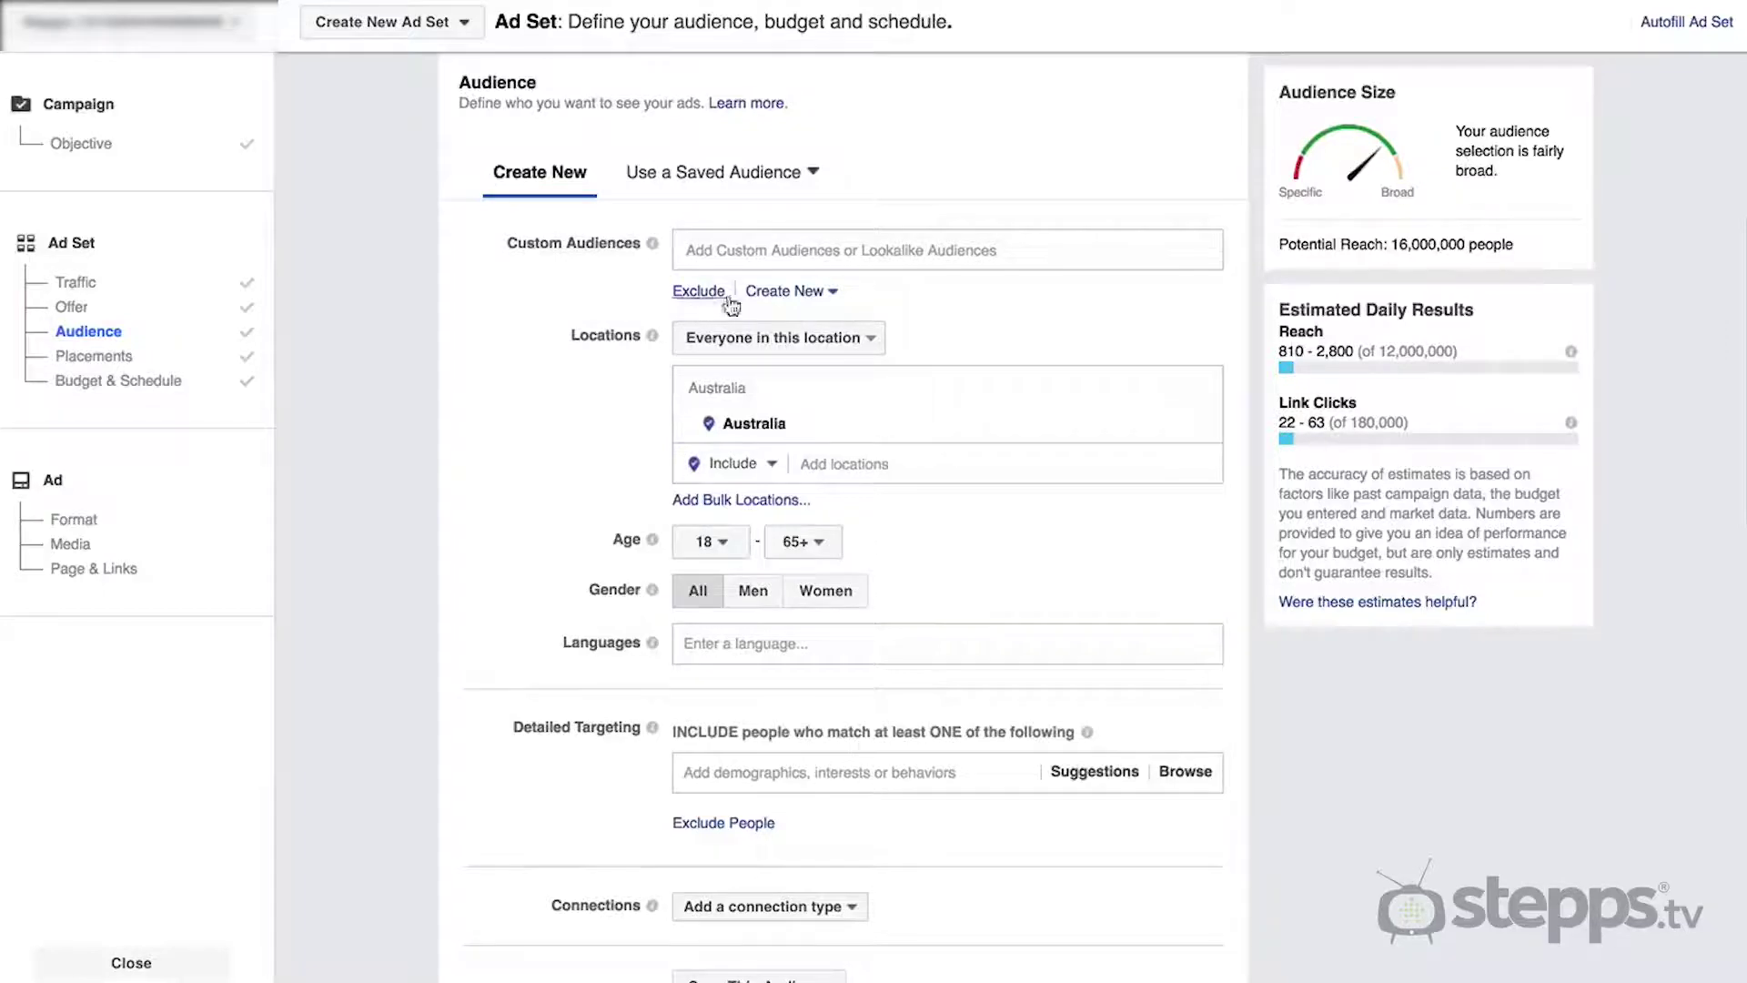
- Create a new Custom Audience from a Customer File, choosing to upload or paste customer data
left_click(823, 300)
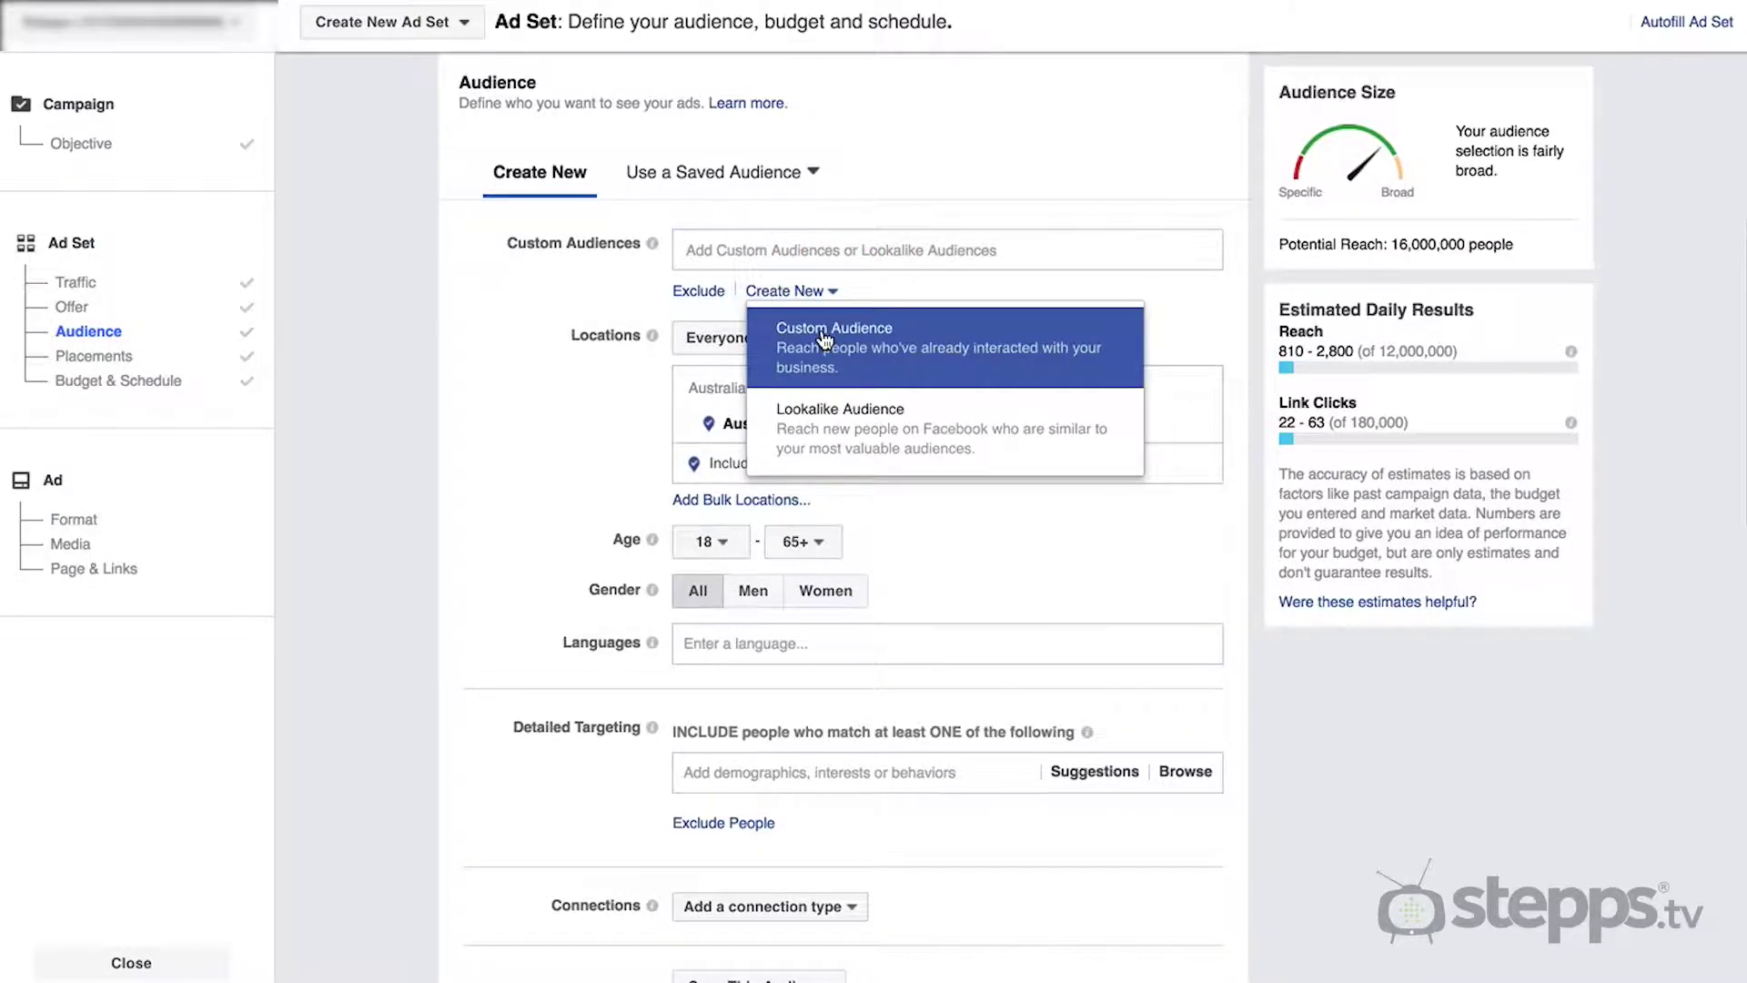
left_click(824, 338)
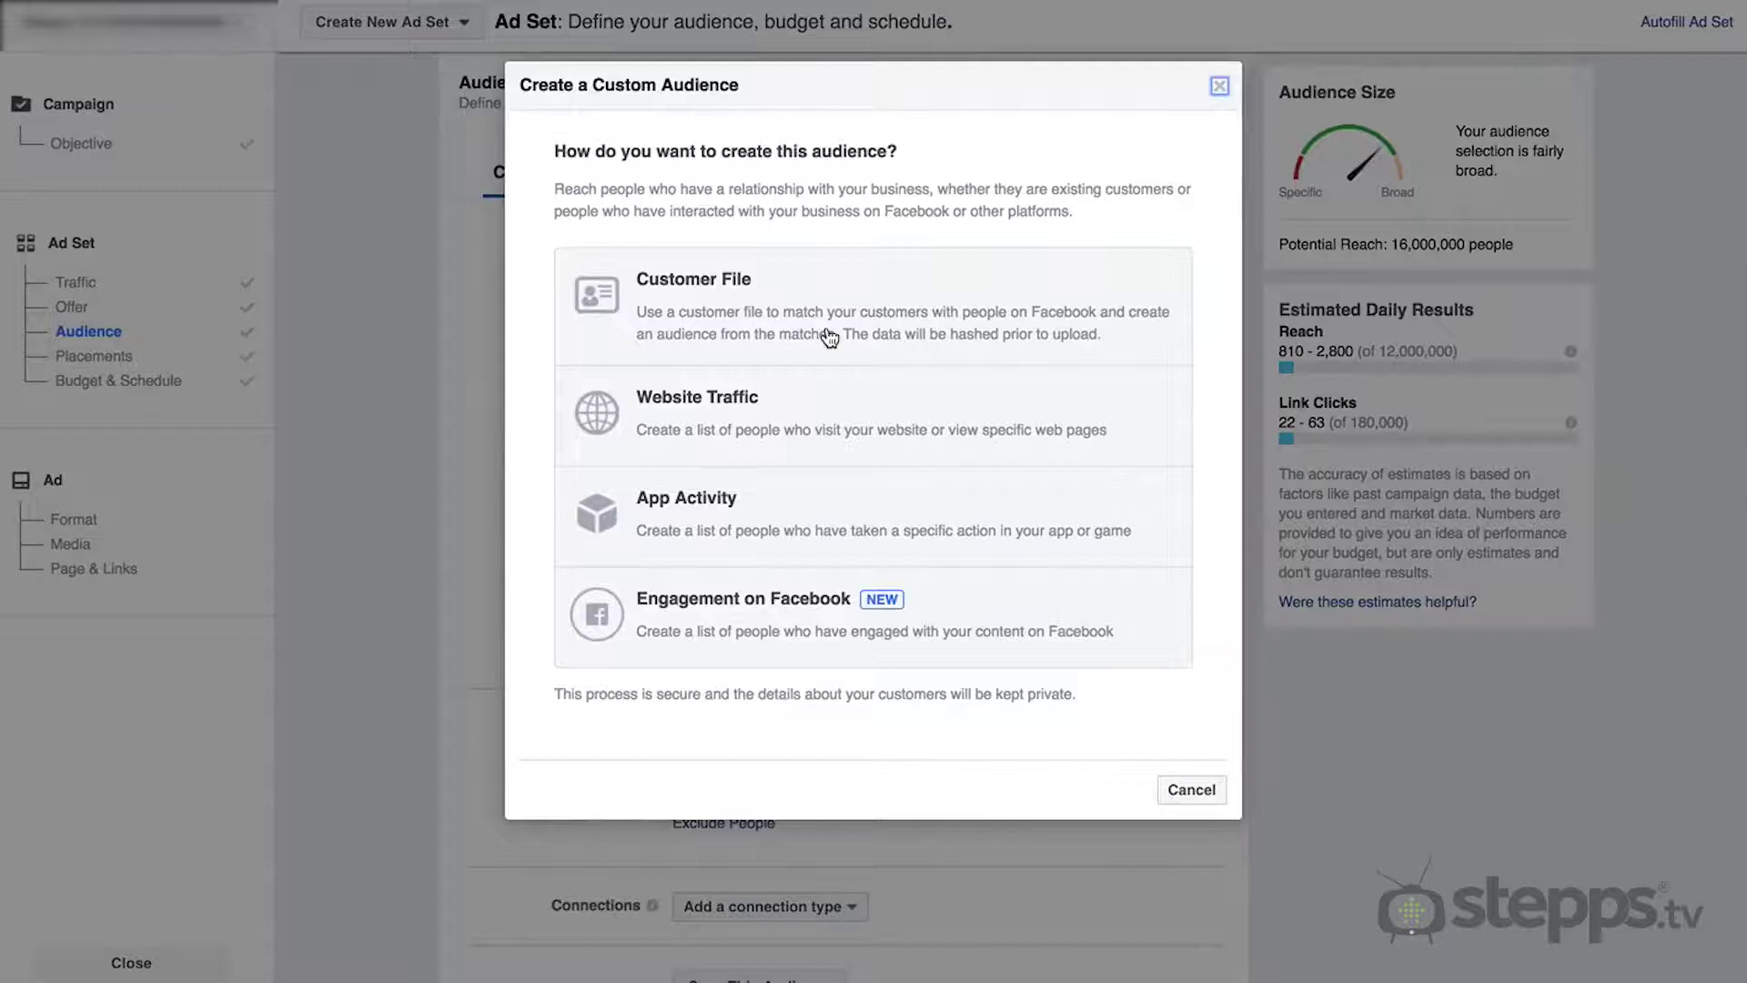
left_click(828, 335)
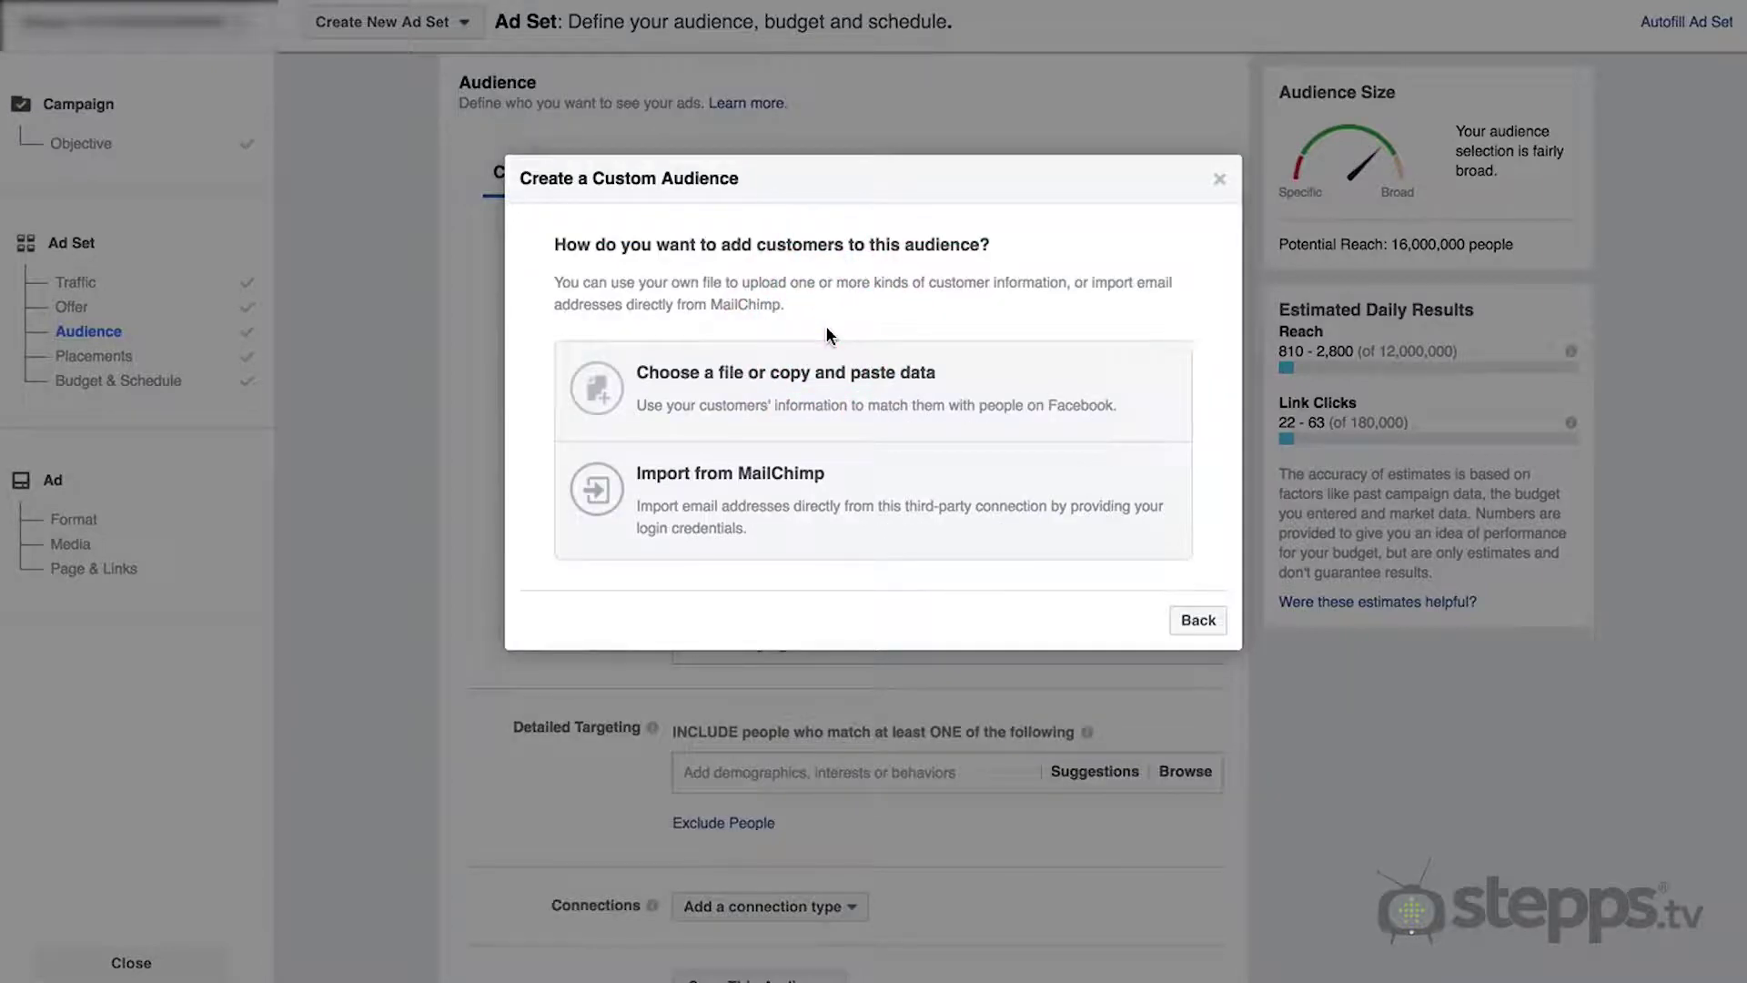
left_click(826, 387)
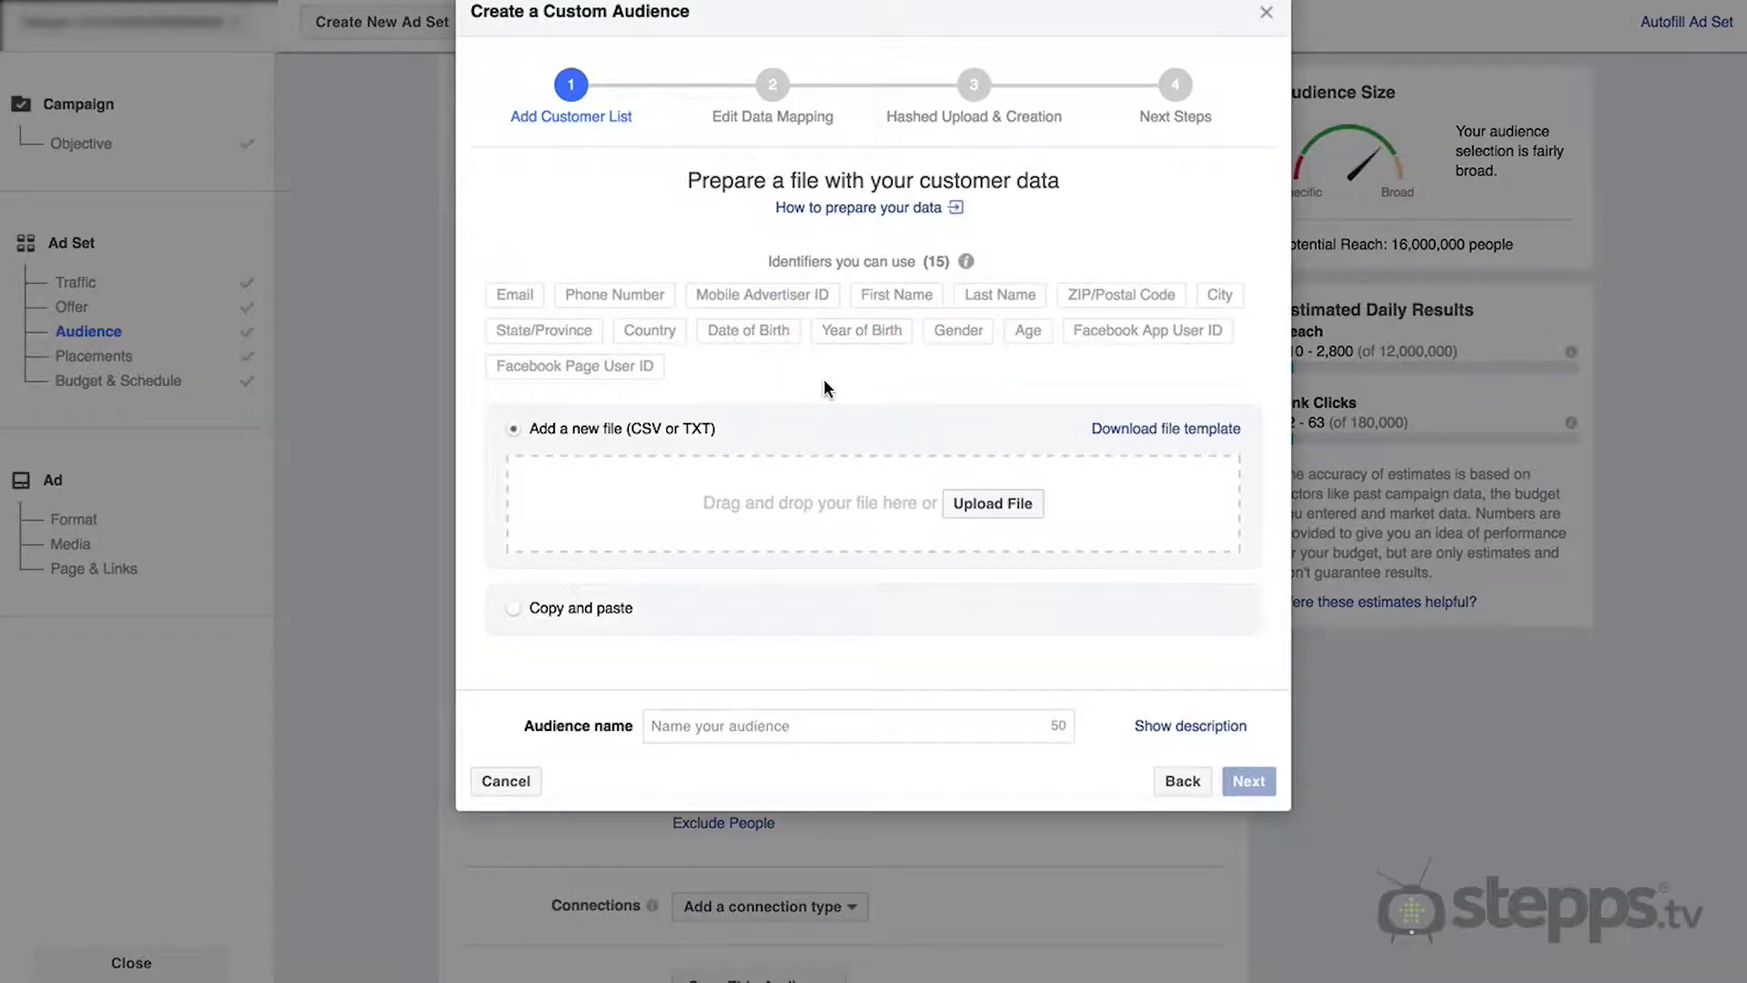
mouse_move(517, 286)
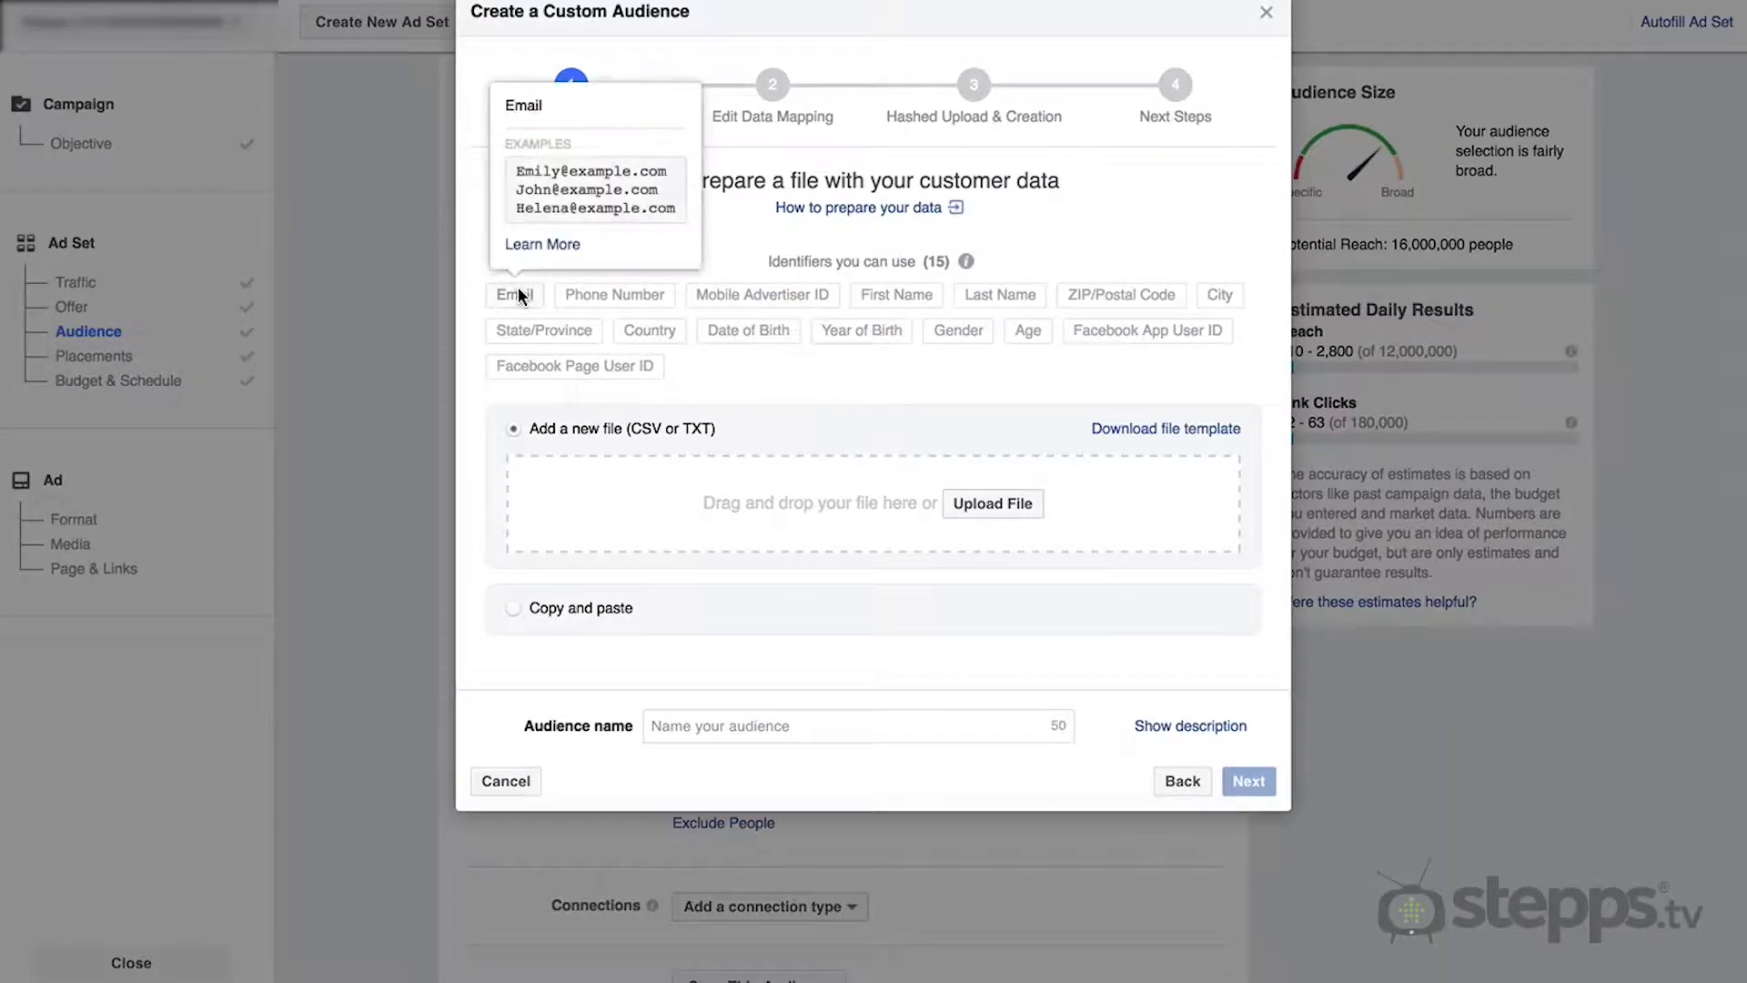
mouse_move(605, 295)
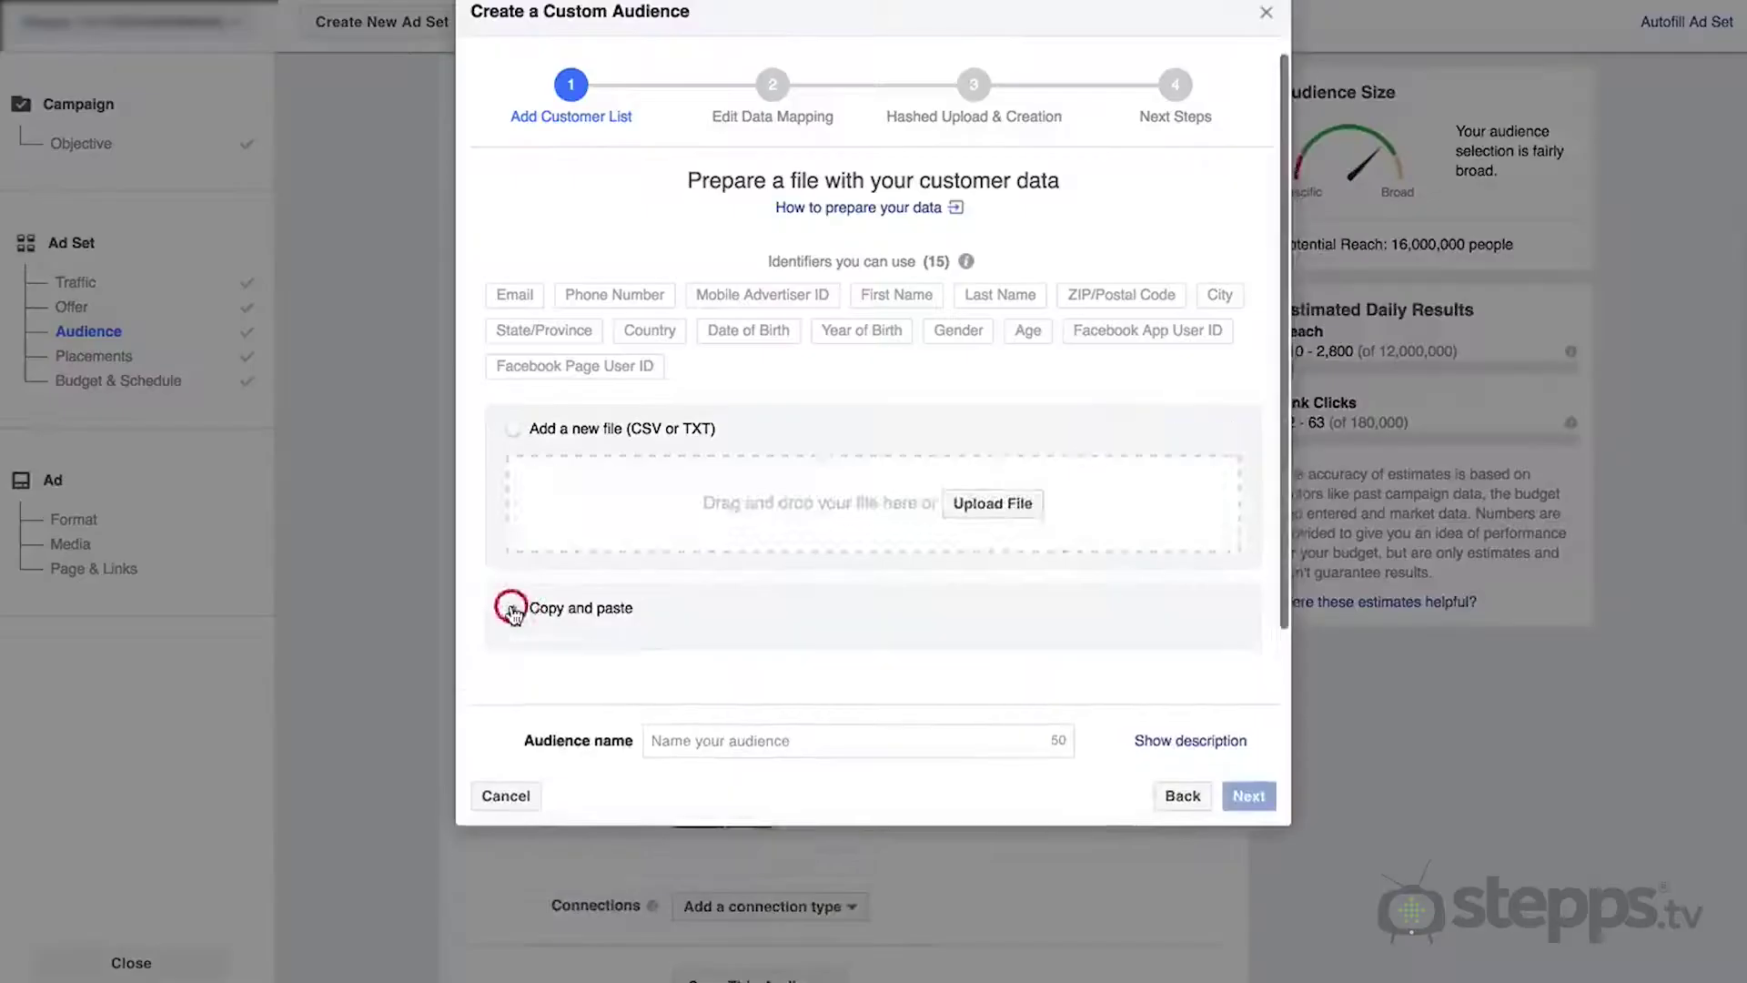
left_click(511, 605)
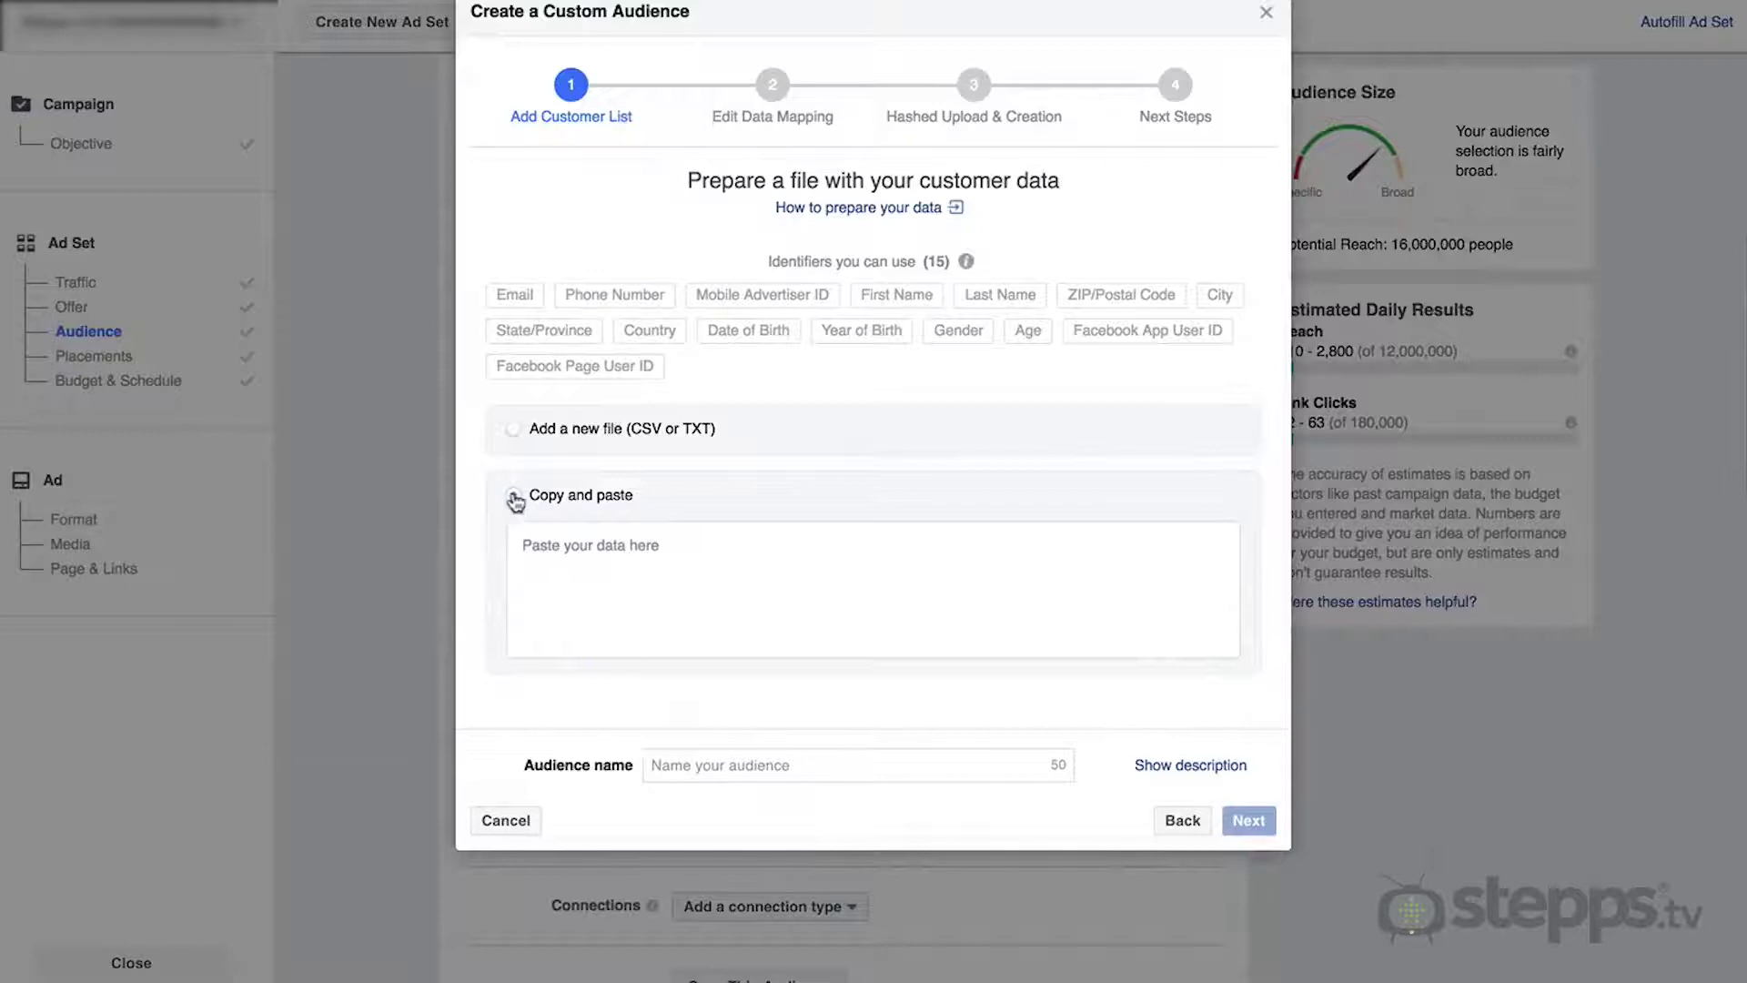
left_click(515, 437)
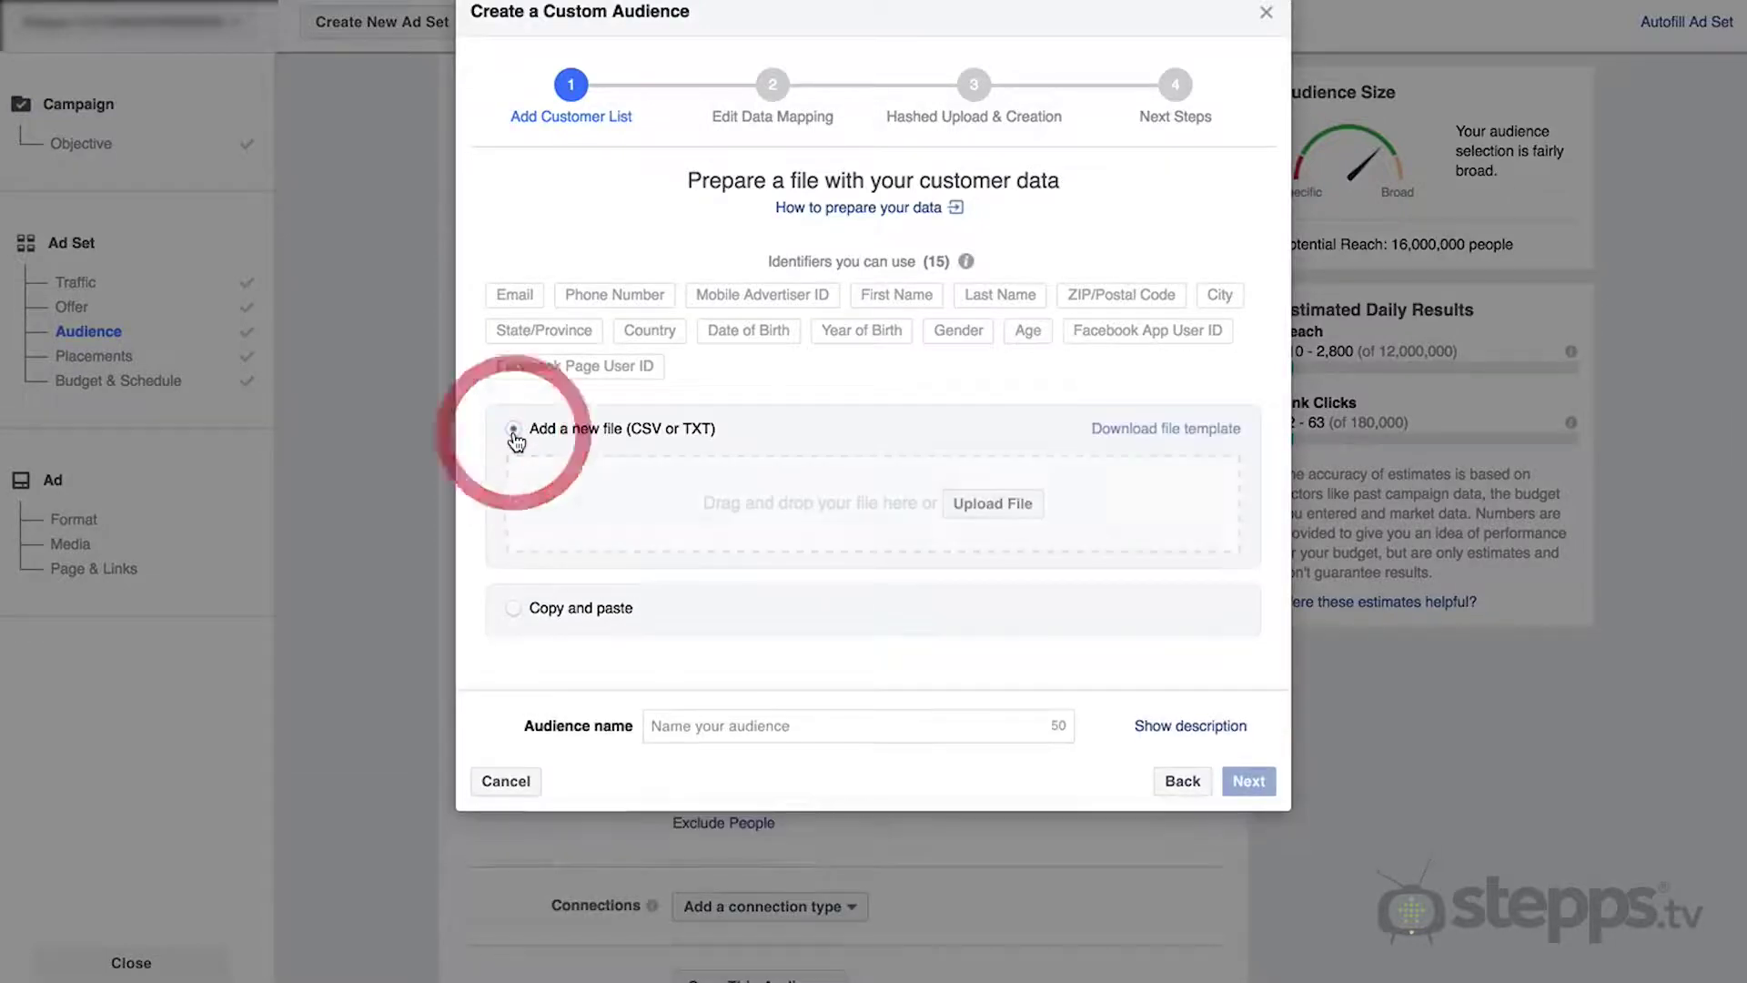
left_click(1017, 509)
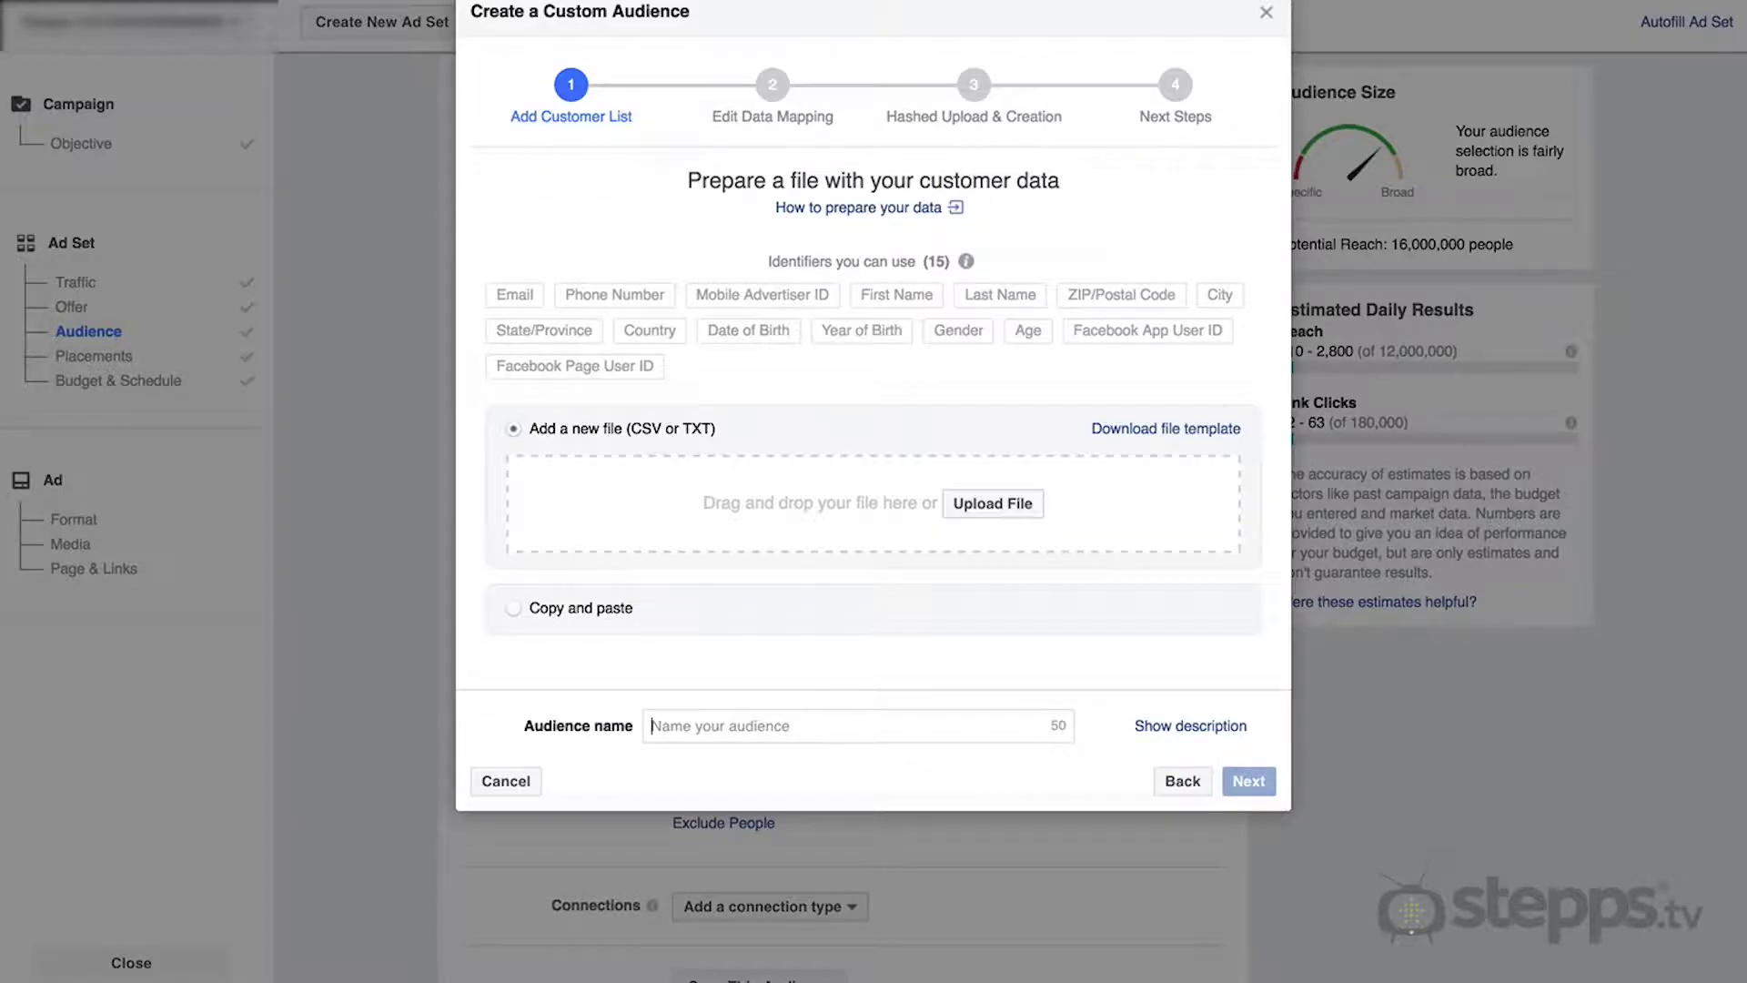
type("Buyers from $900,00")
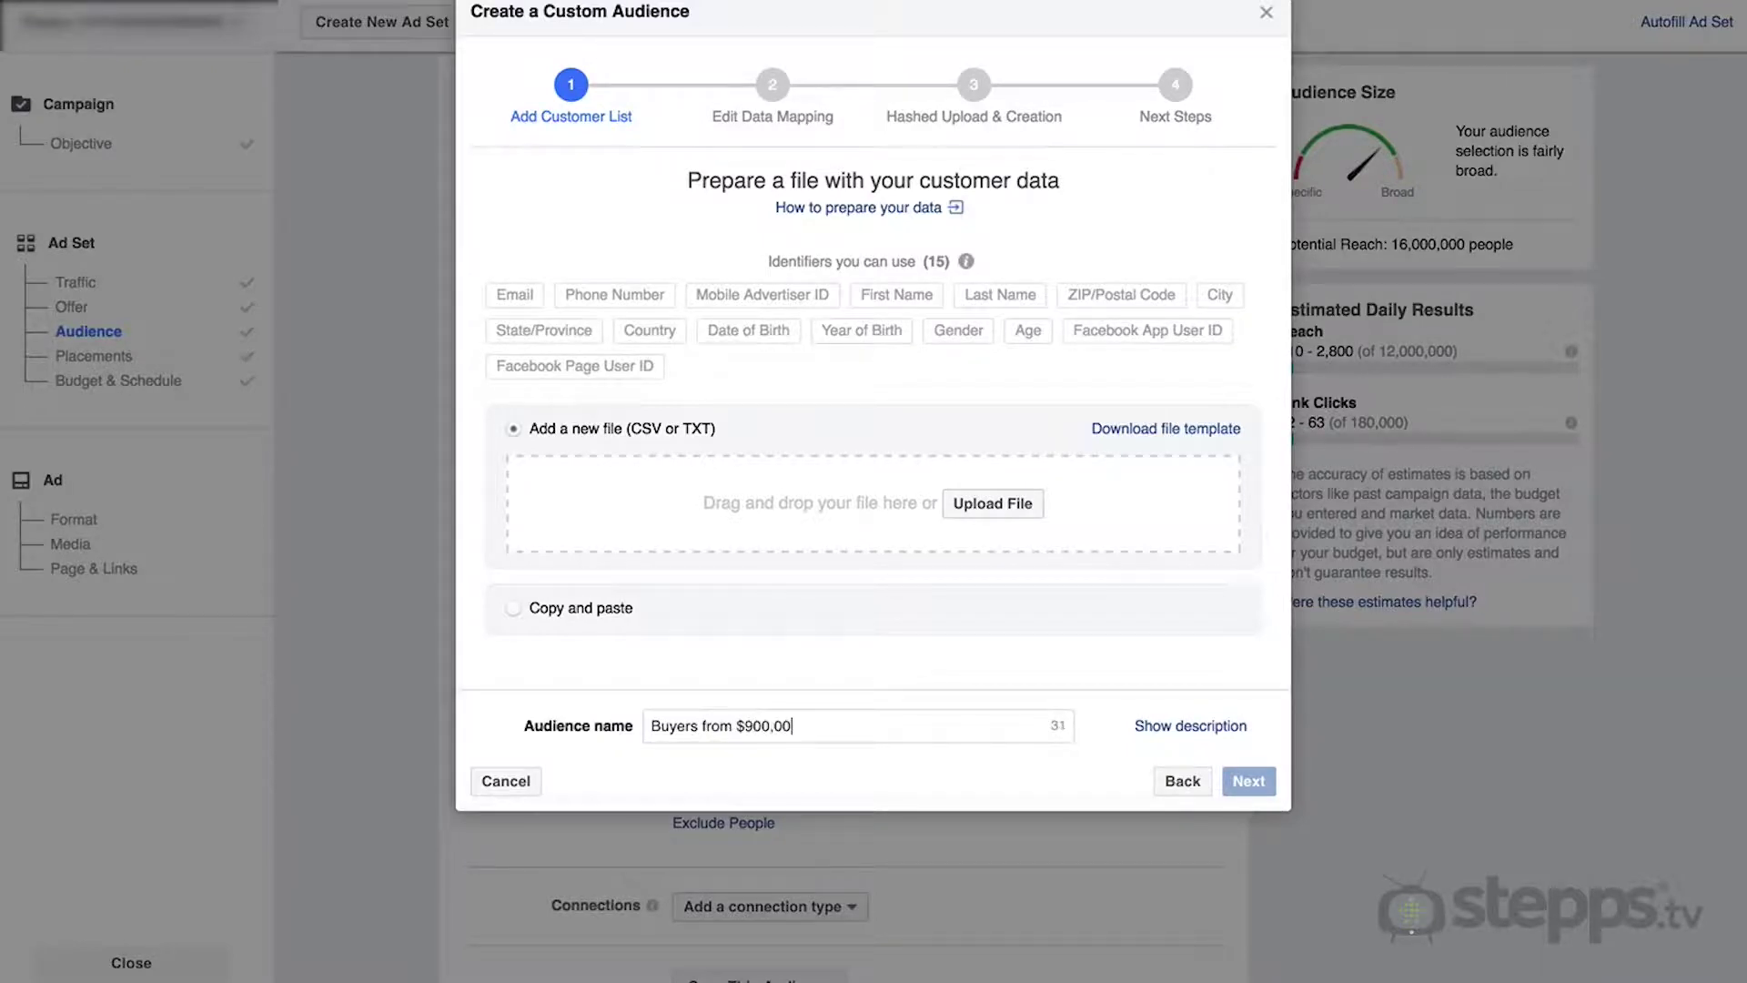
type("0 to $1.2 Million")
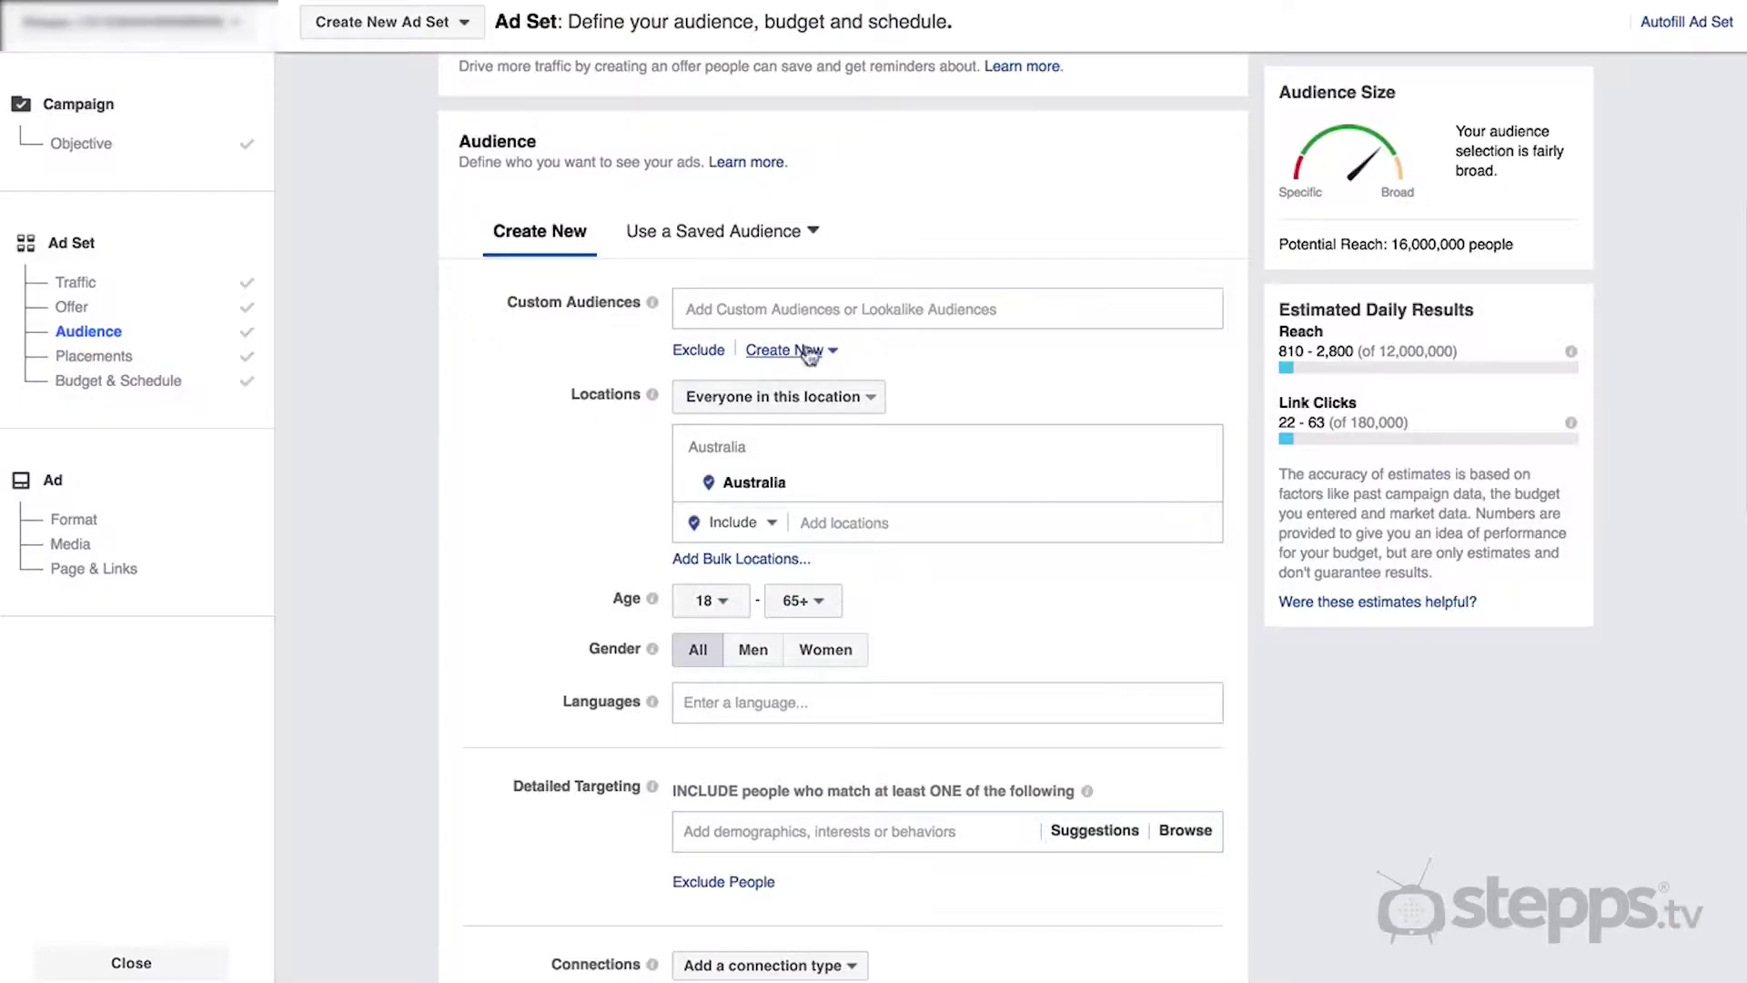
- Start a Website Traffic custom audience and view its pixel code
left_click(801, 349)
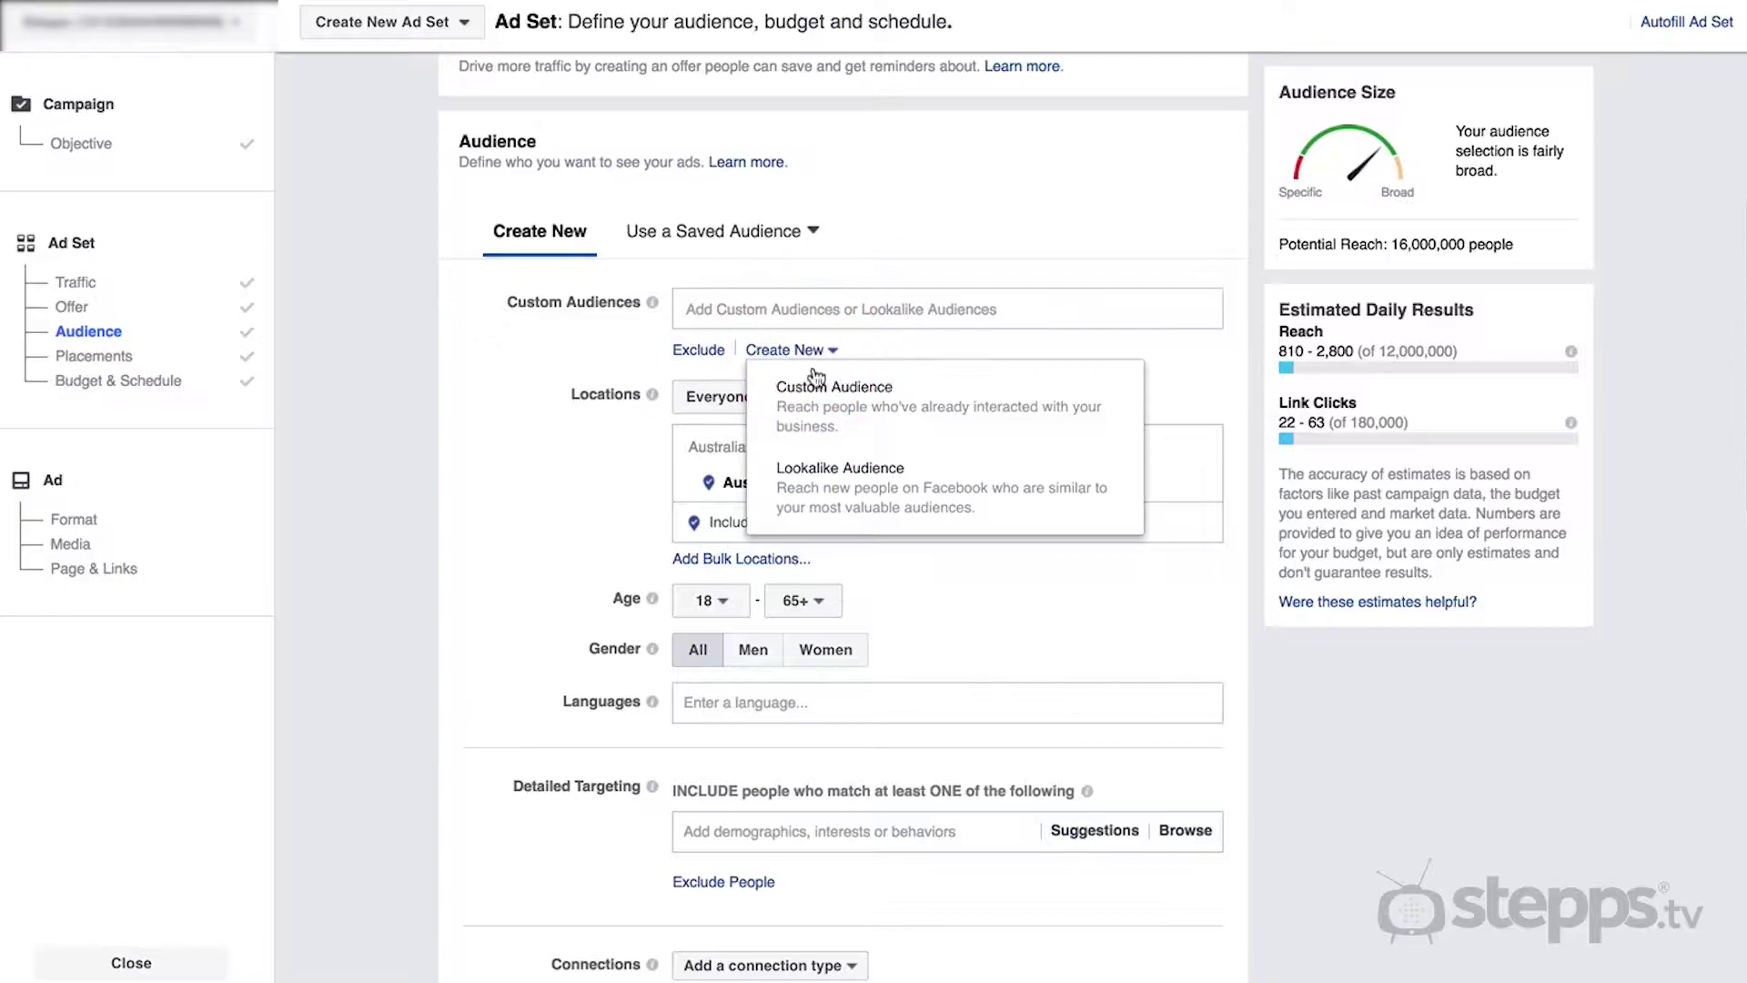
left_click(815, 414)
left_click(665, 417)
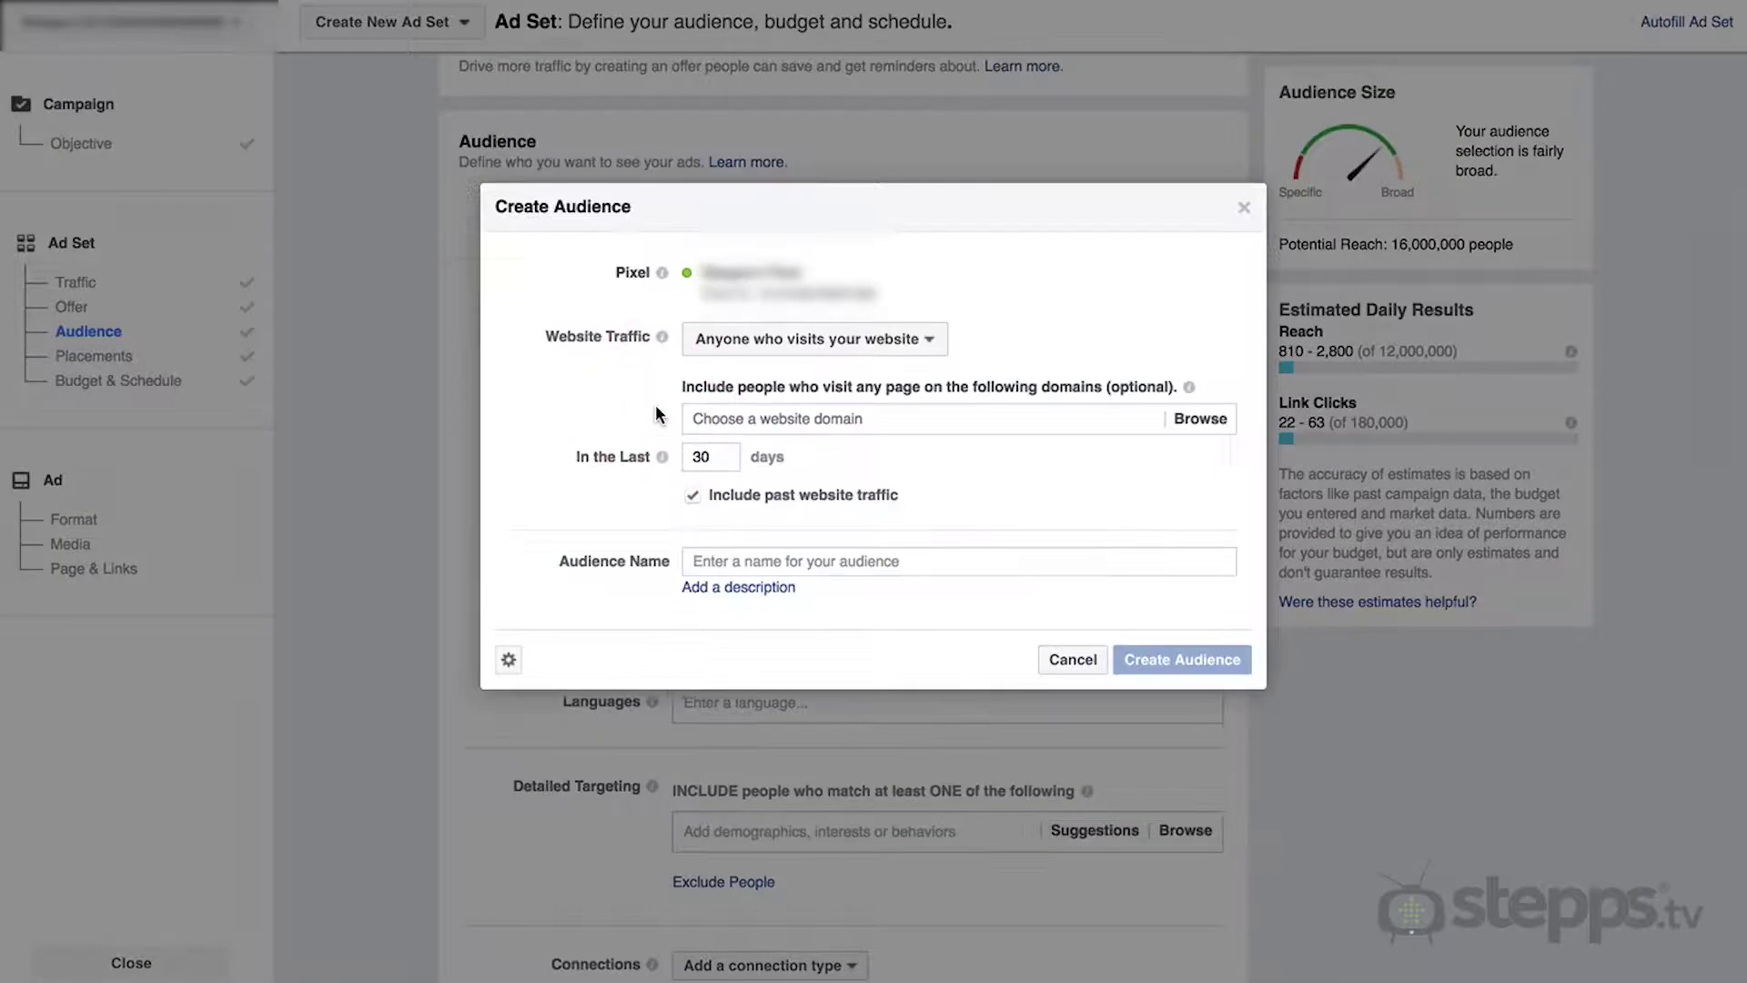
left_click(509, 658)
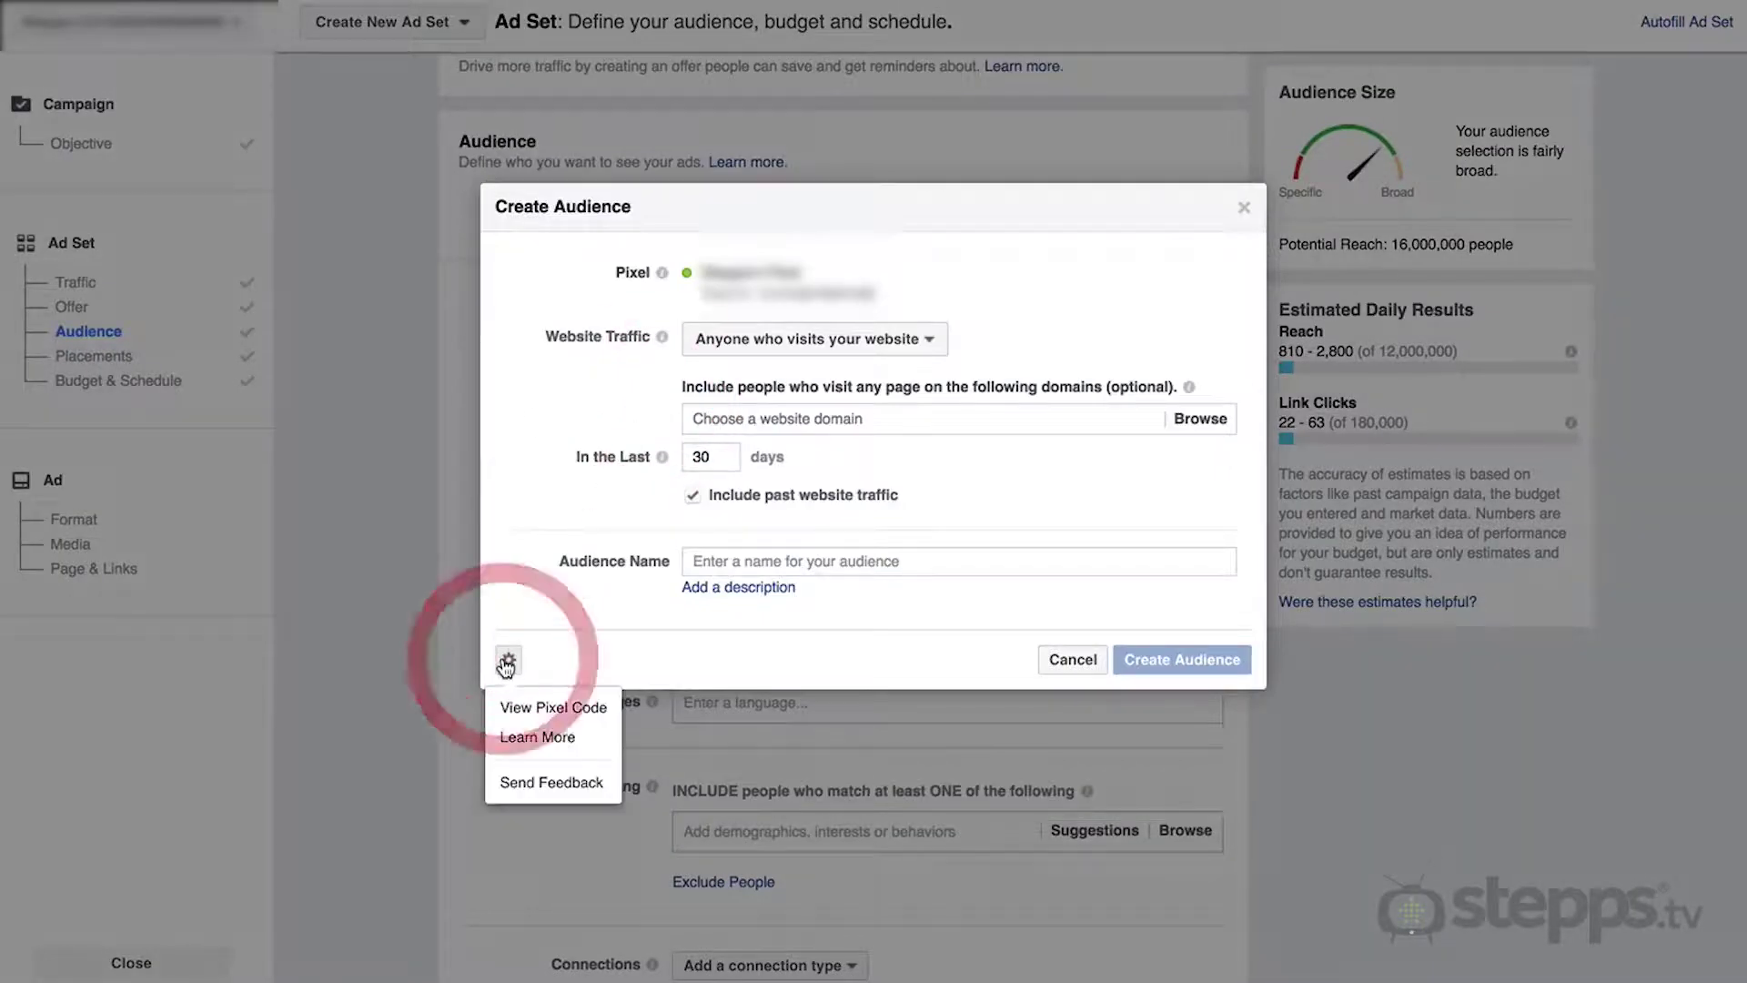
left_click(525, 710)
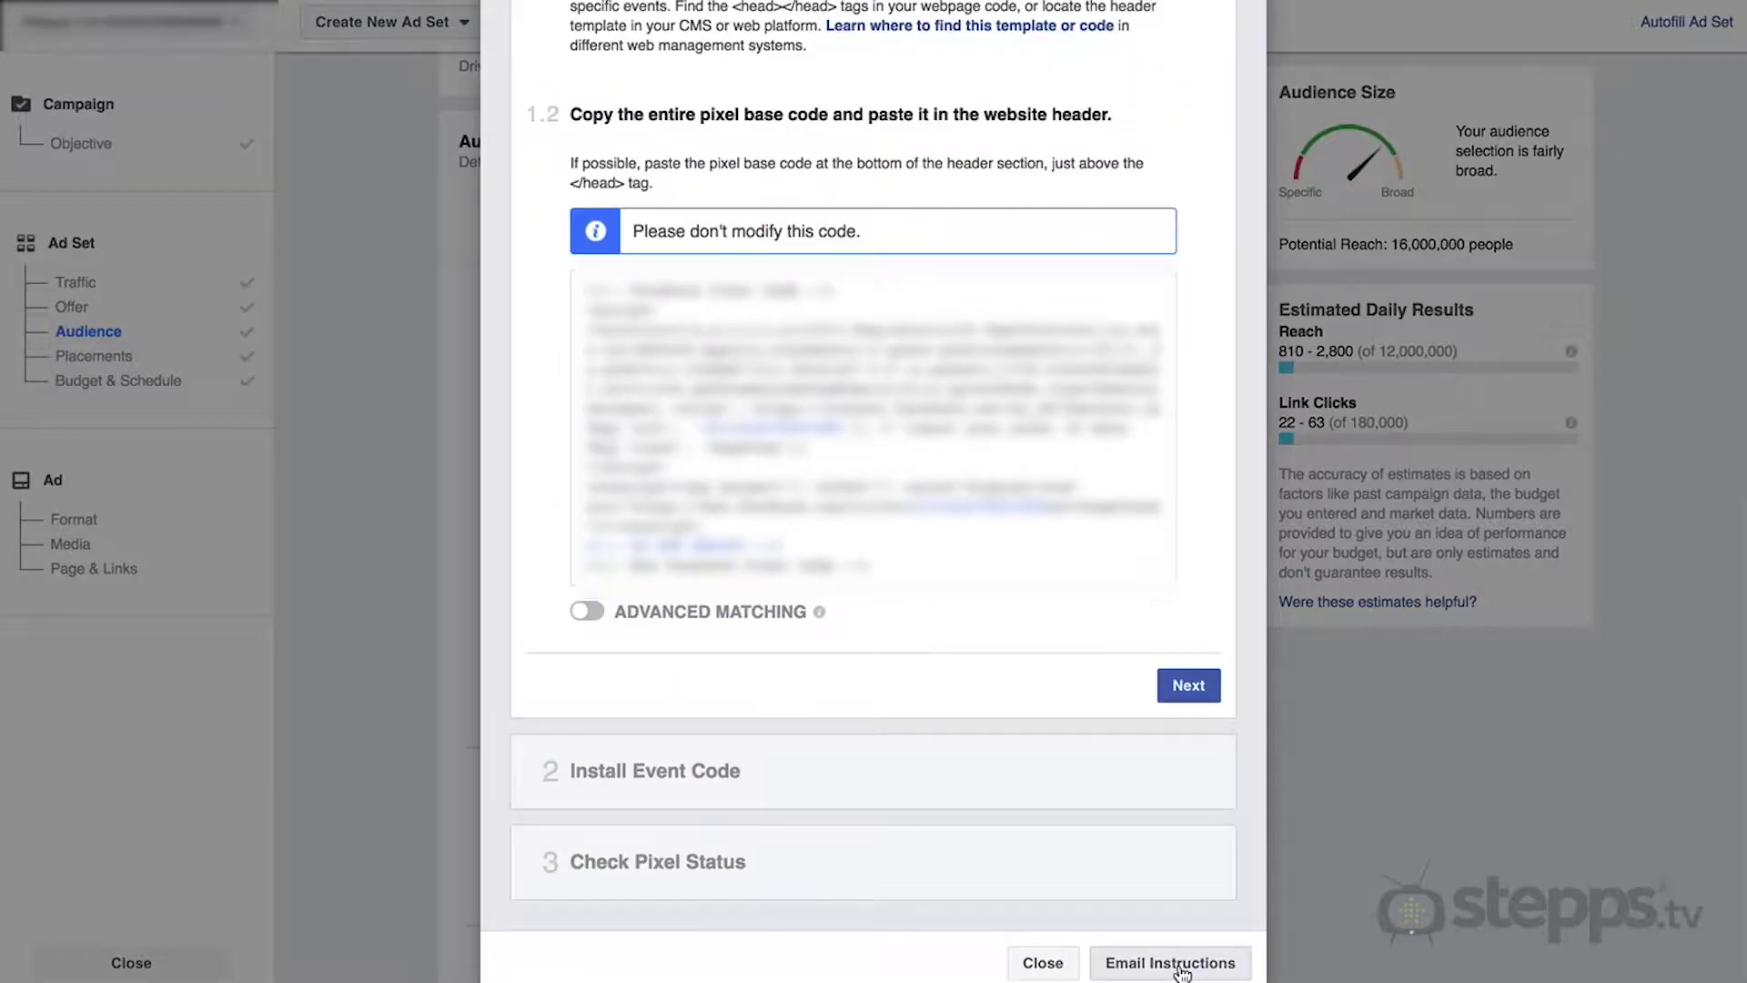
- Email the pixel install instructions to a web developer's address, then start a fresh custom audience
left_click(1170, 963)
type("webdeveloper@y")
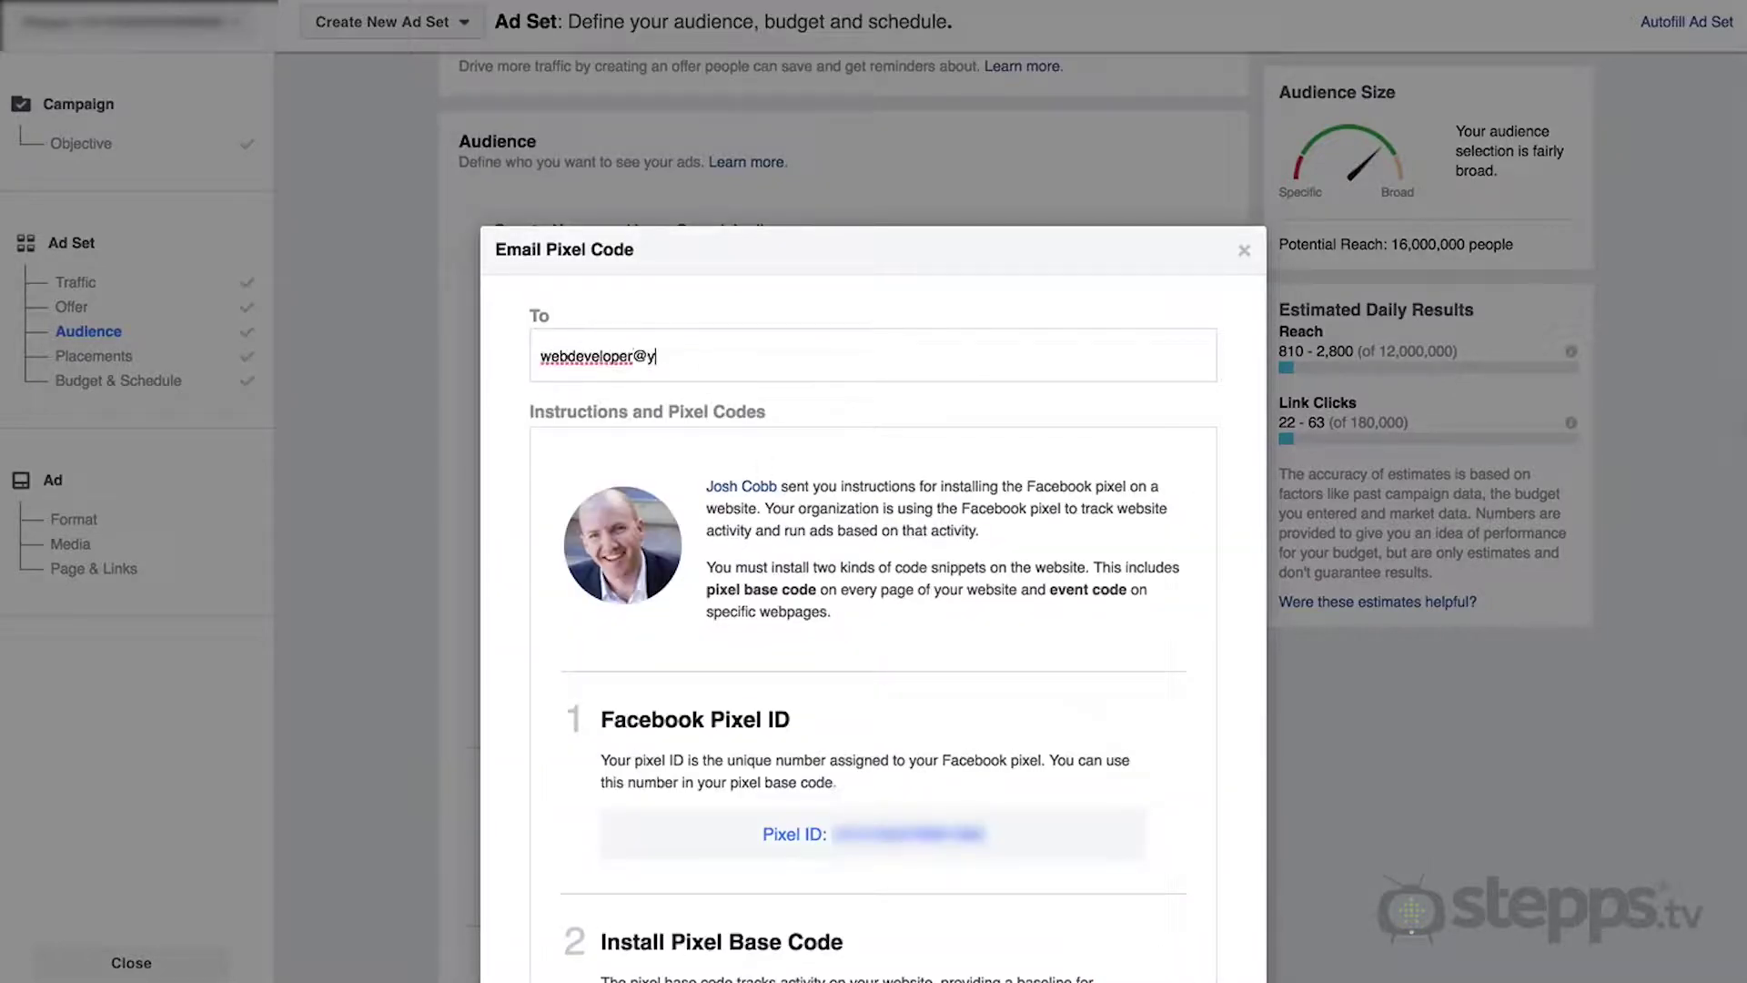
type("ourcompany")
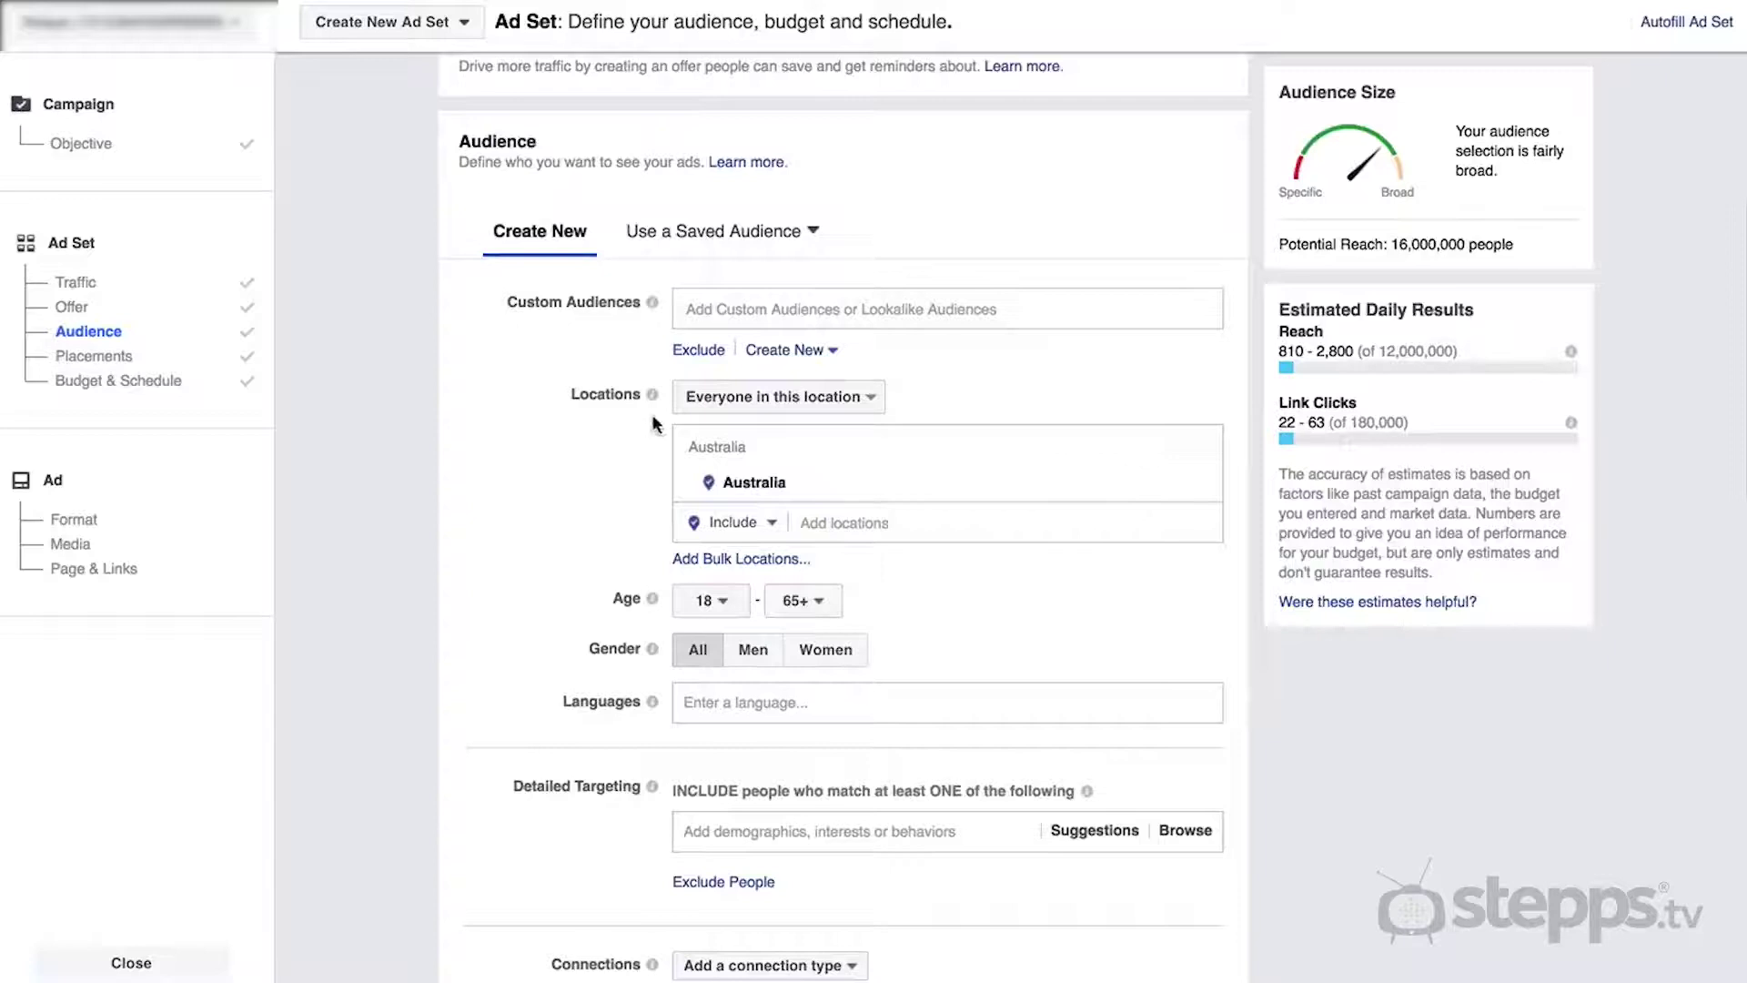
left_click(784, 350)
left_click(796, 407)
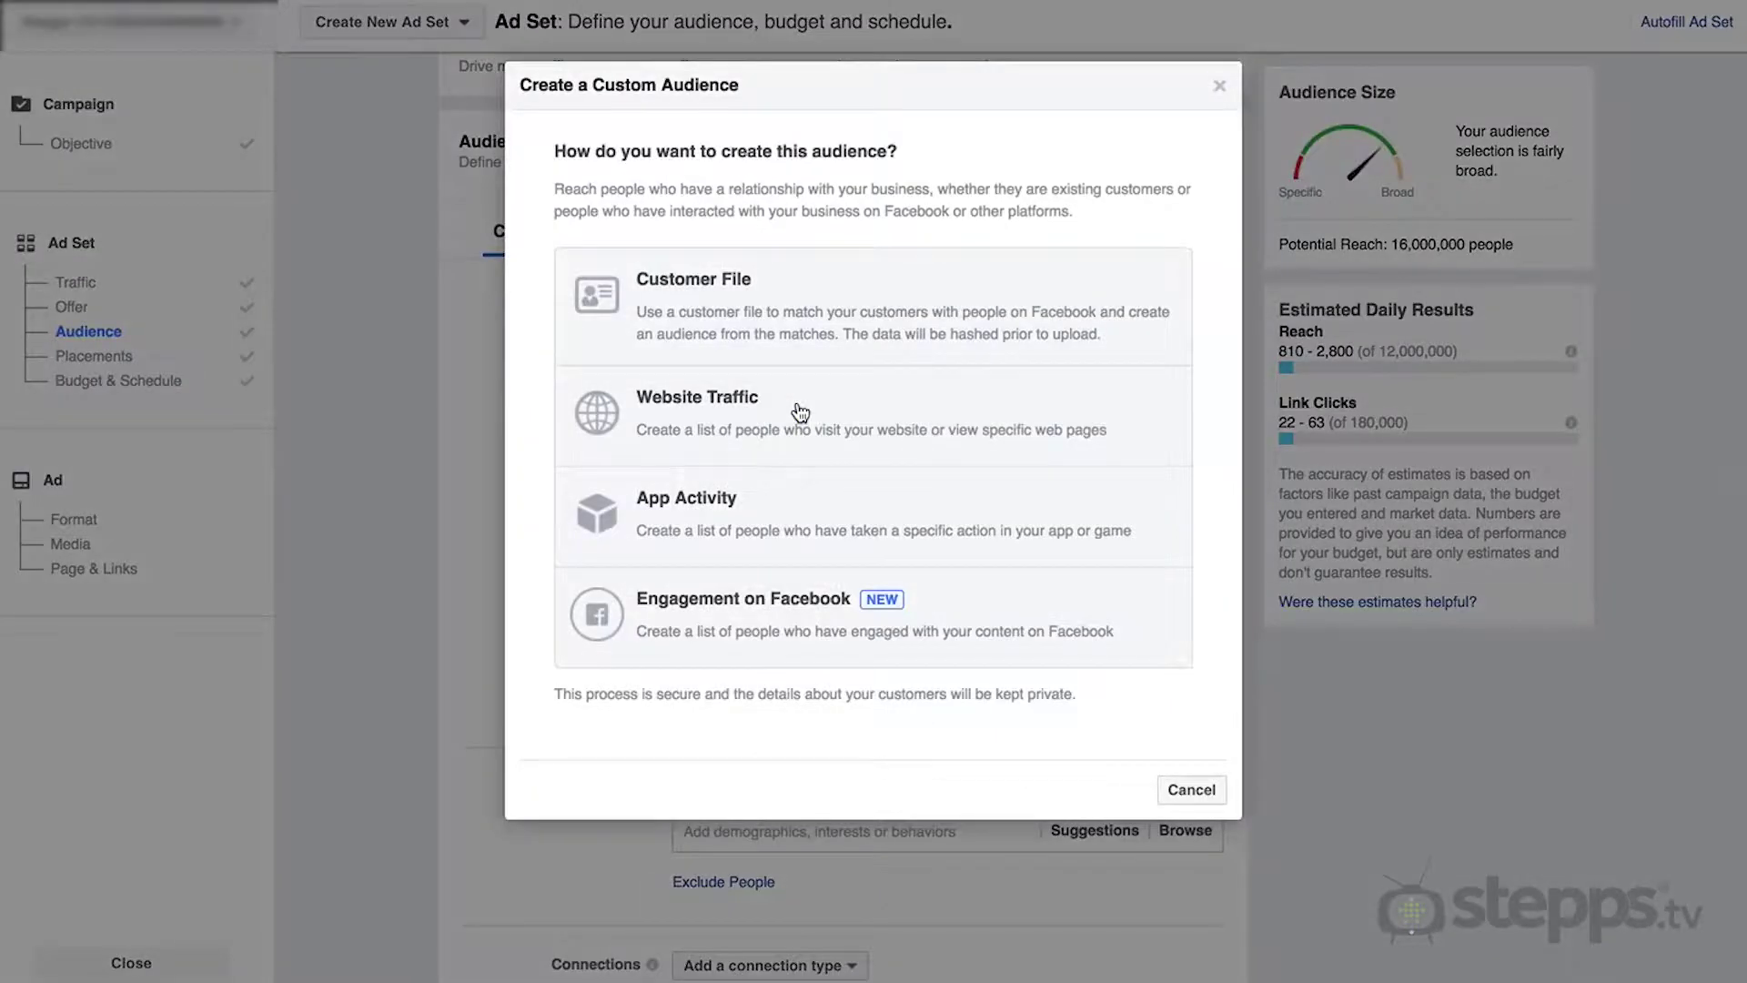
left_click(703, 406)
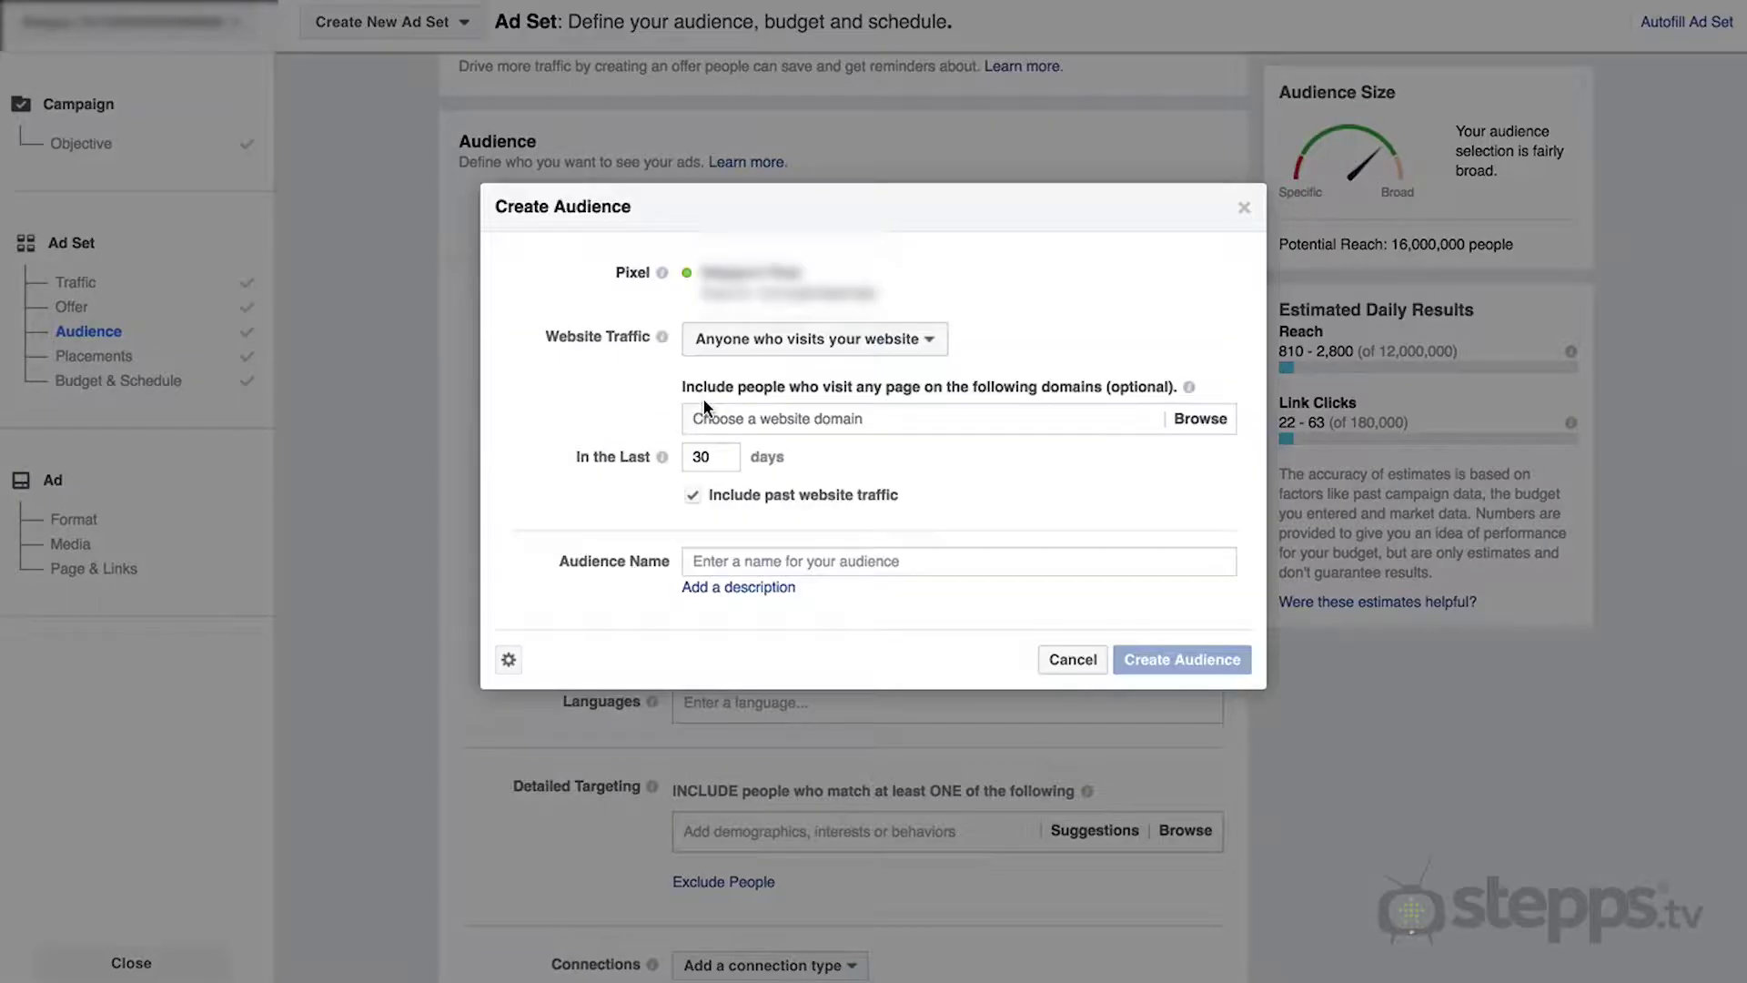
left_click(712, 418)
type("www.stepps.com.au")
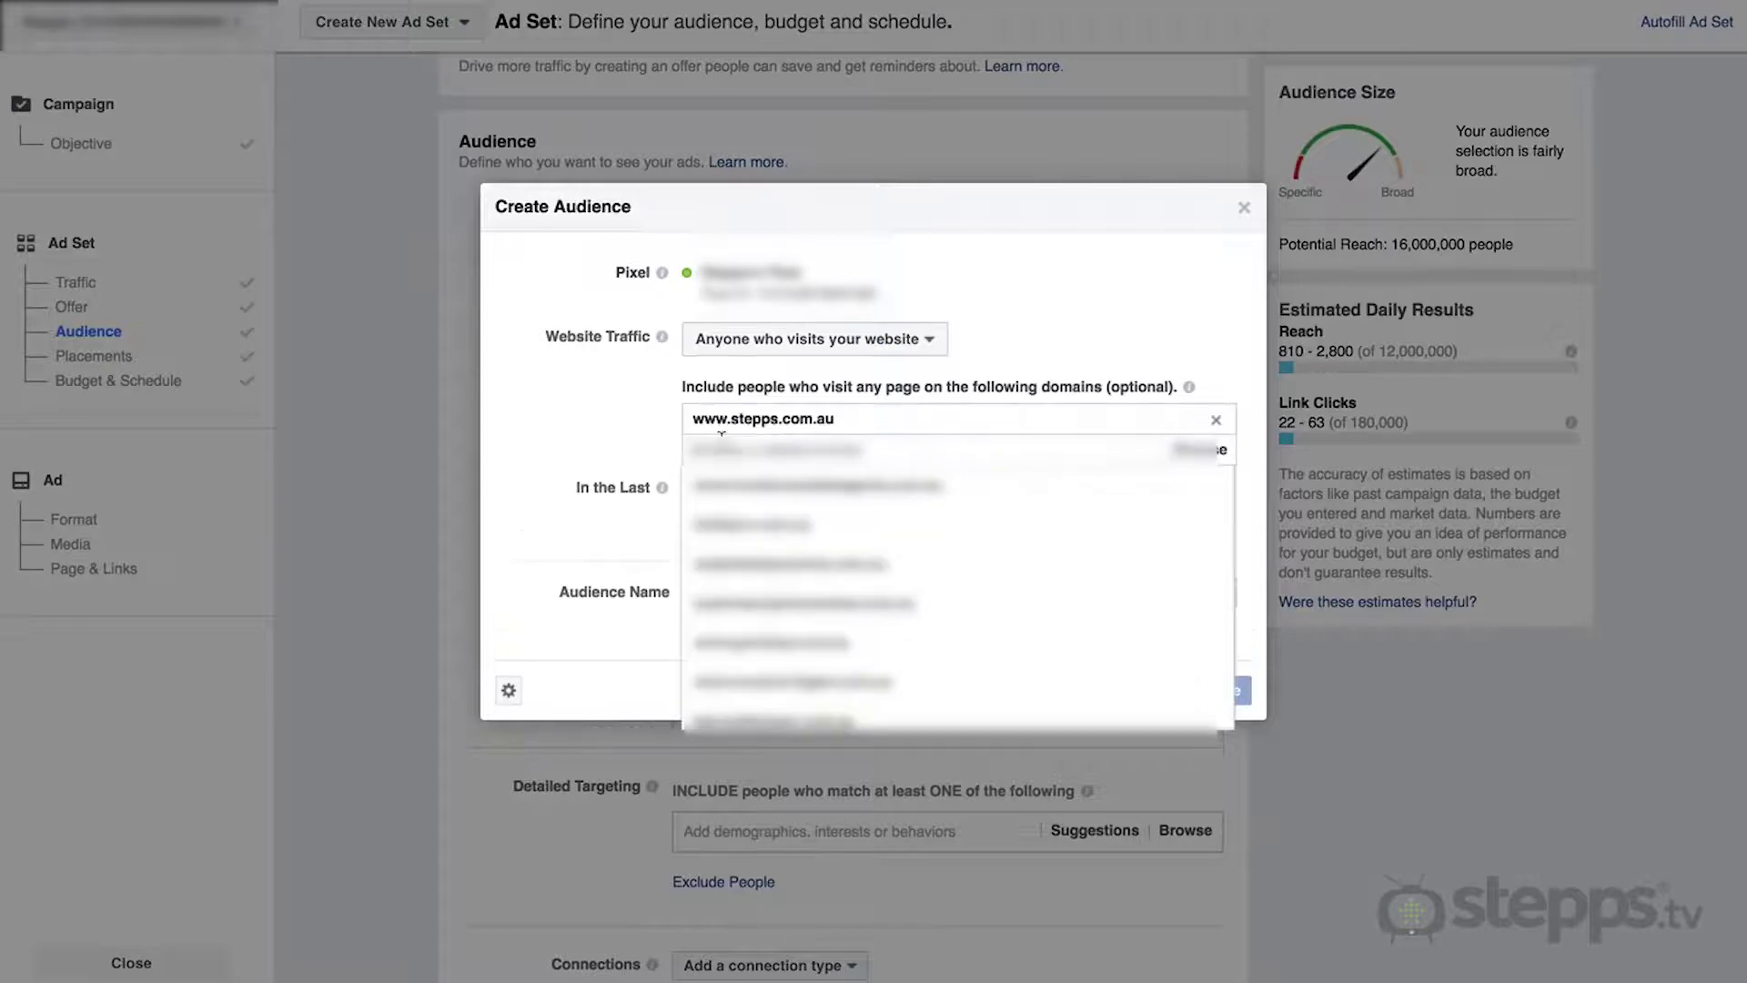
left_click(616, 446)
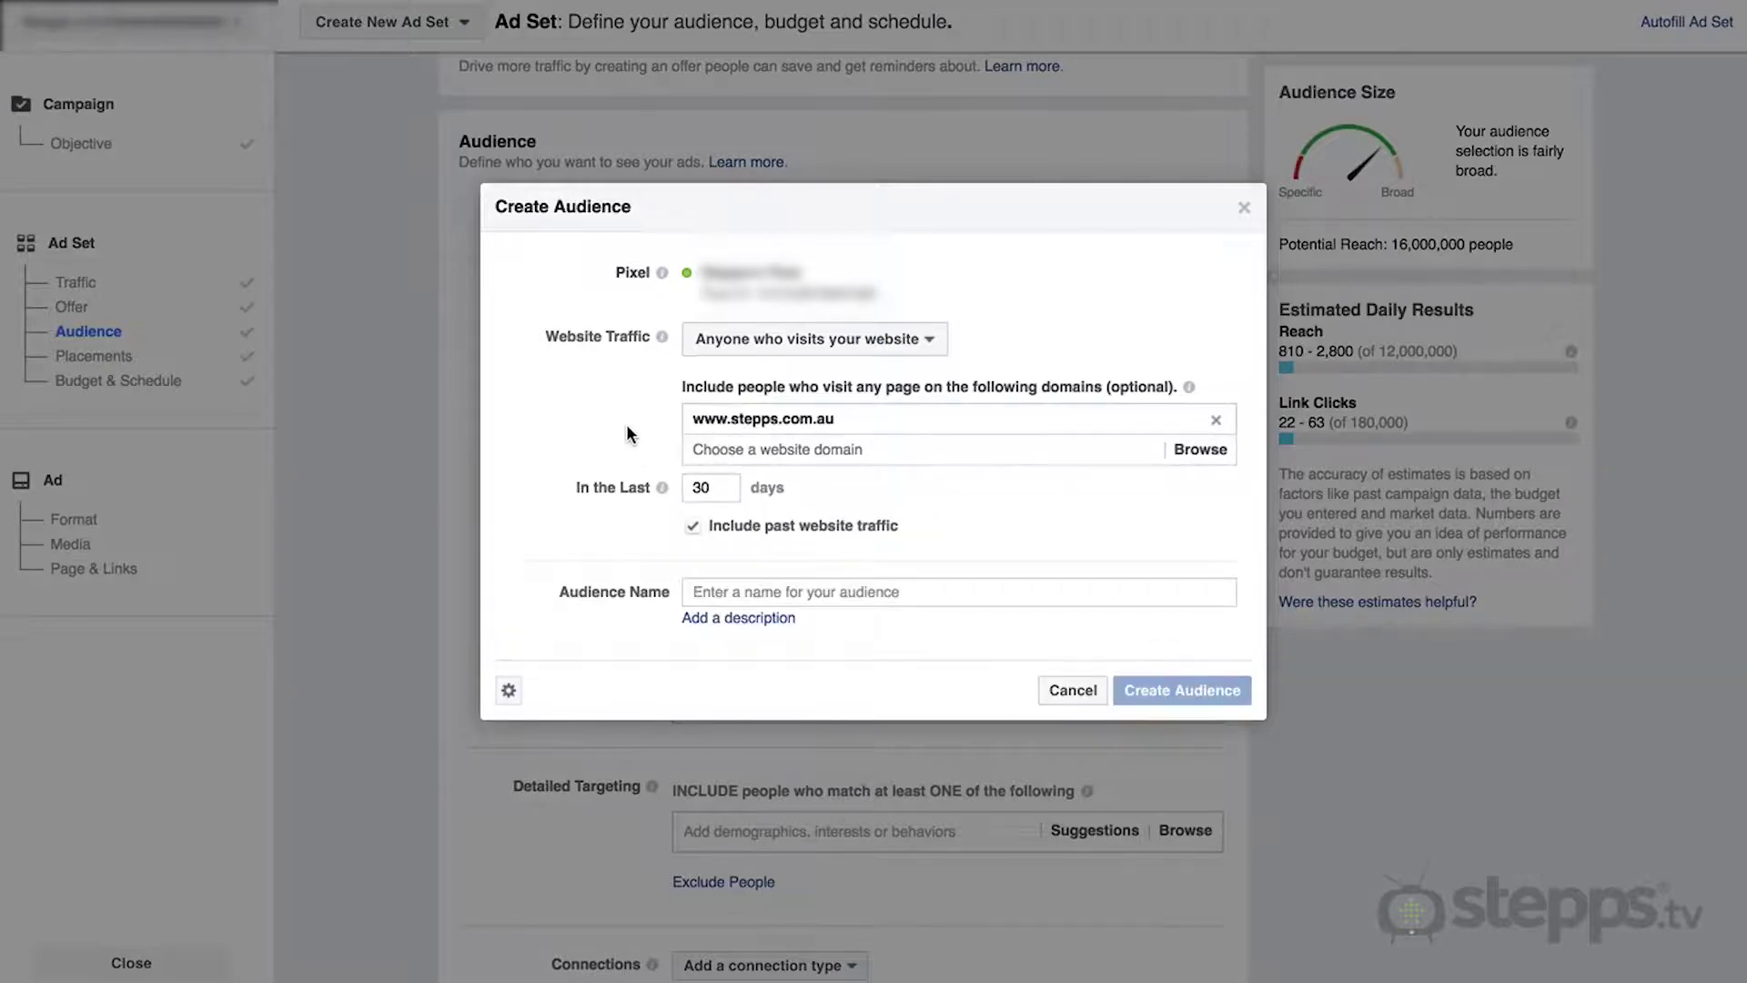
left_click(793, 353)
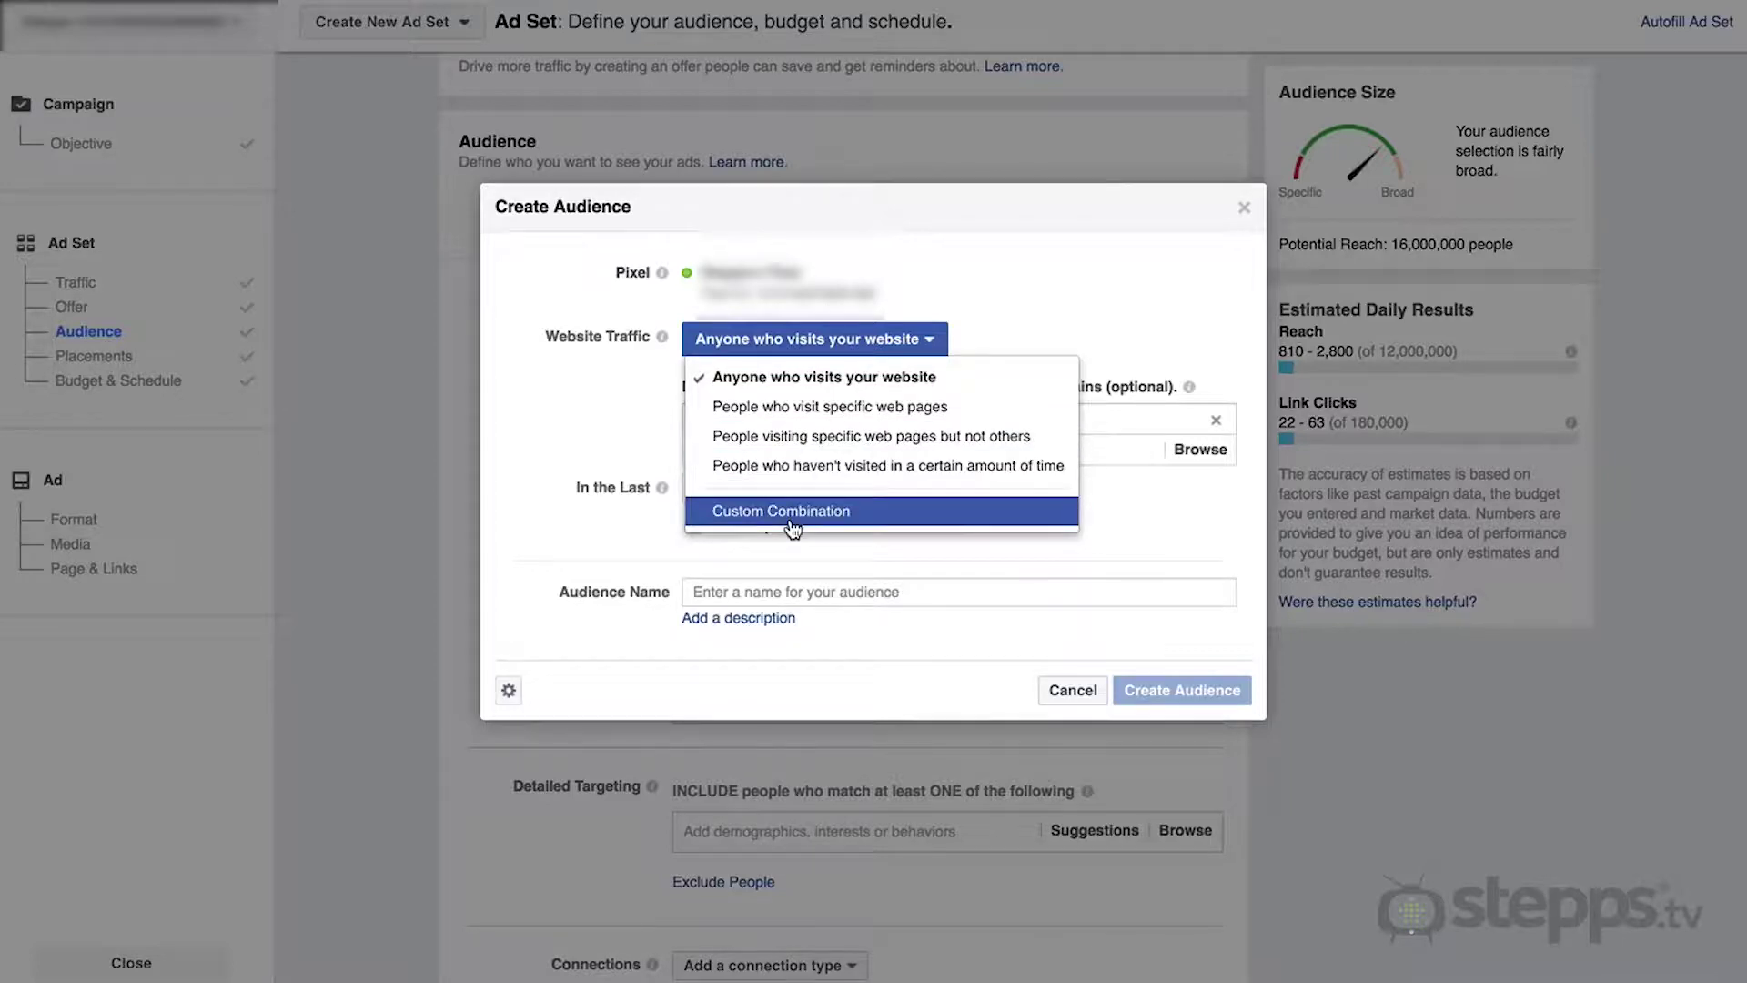
key("Escape")
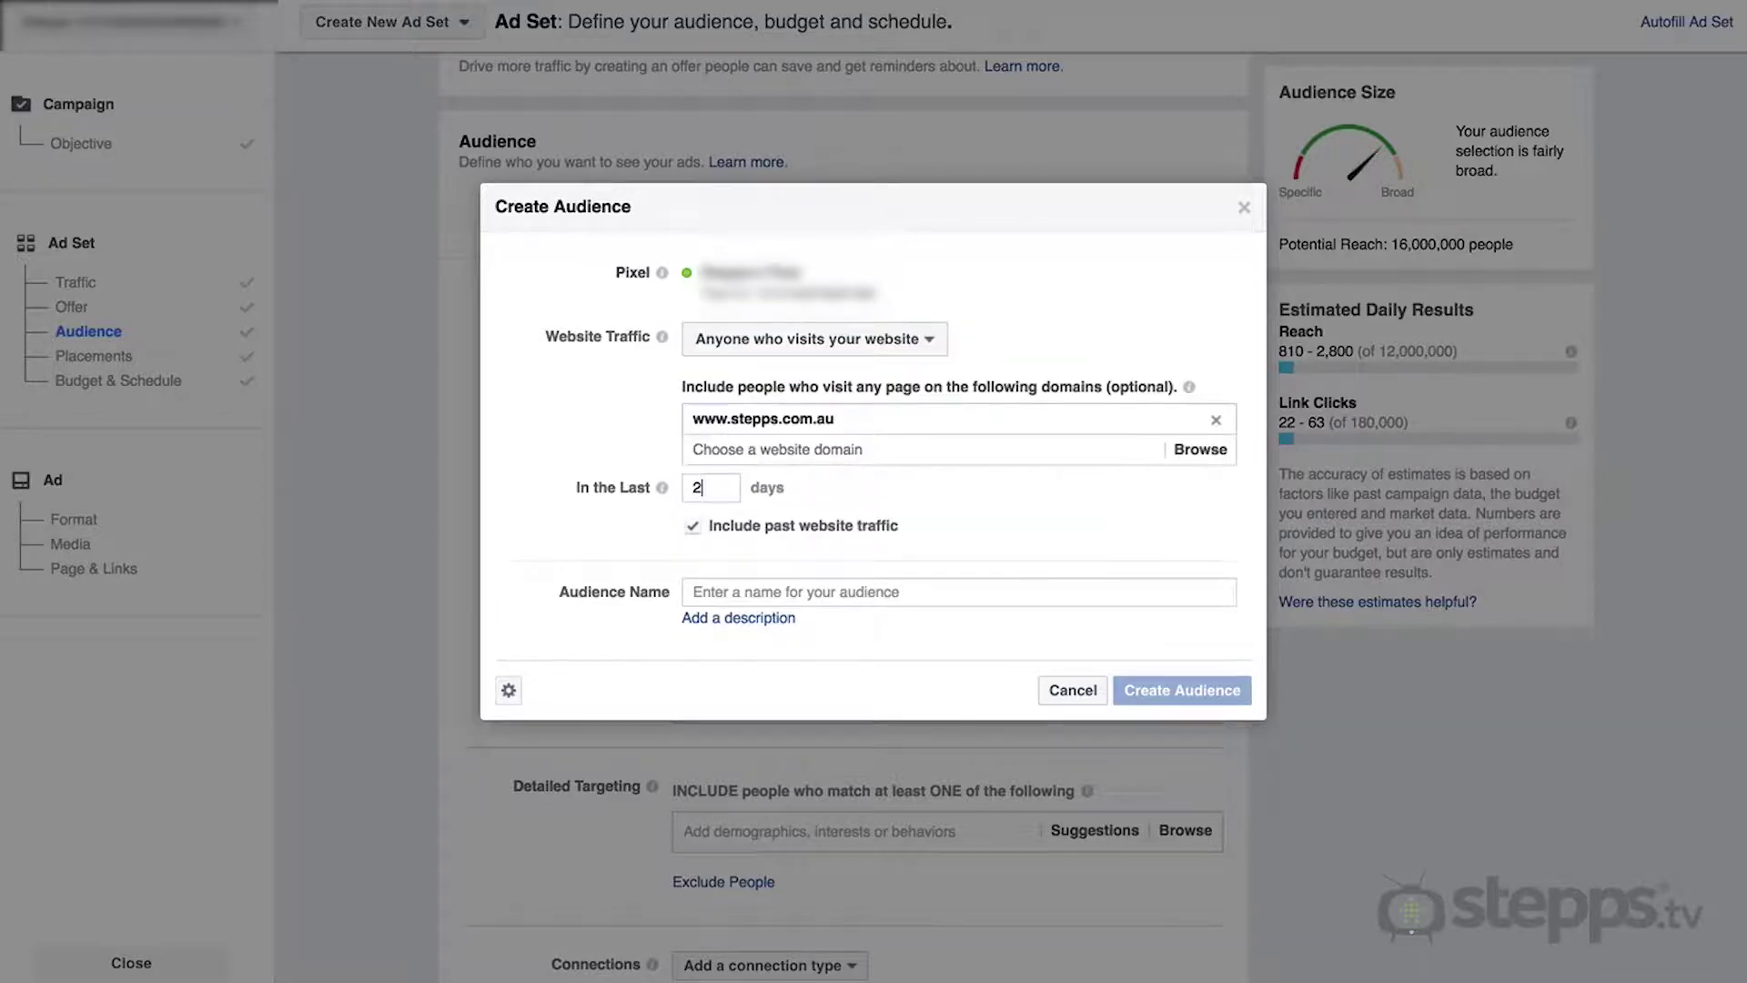
left_click(693, 592)
type("Website Visit")
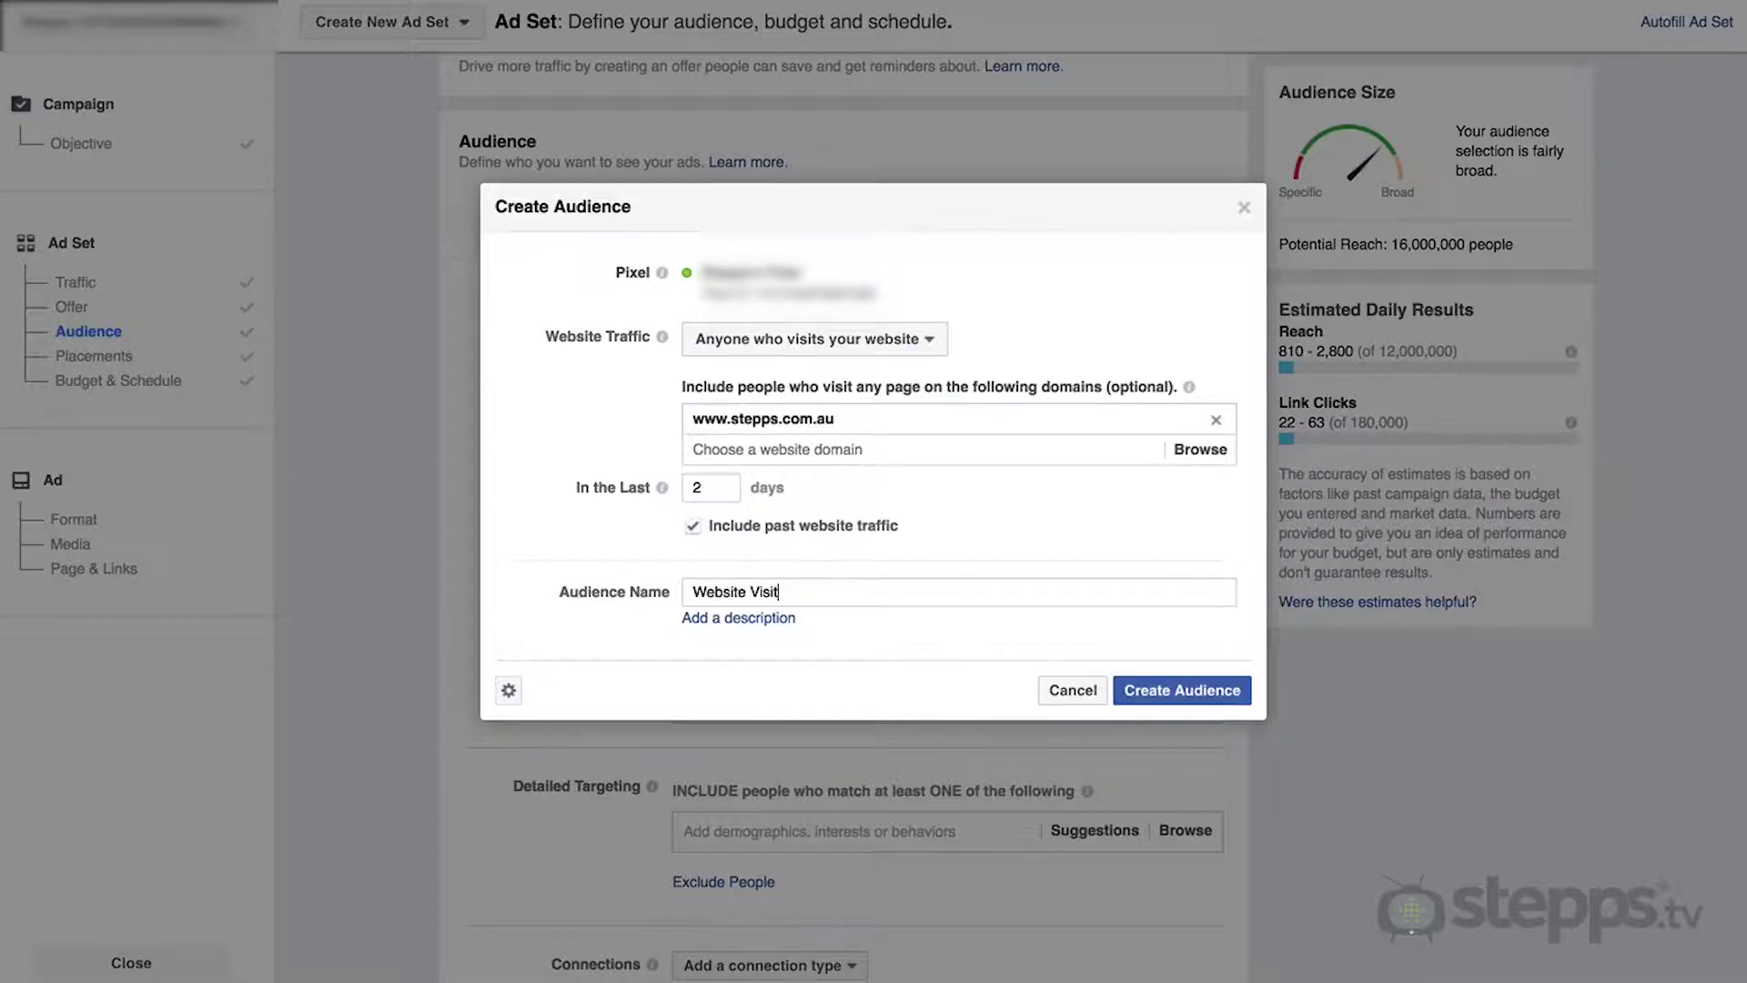
type("ors (past 48 hours")
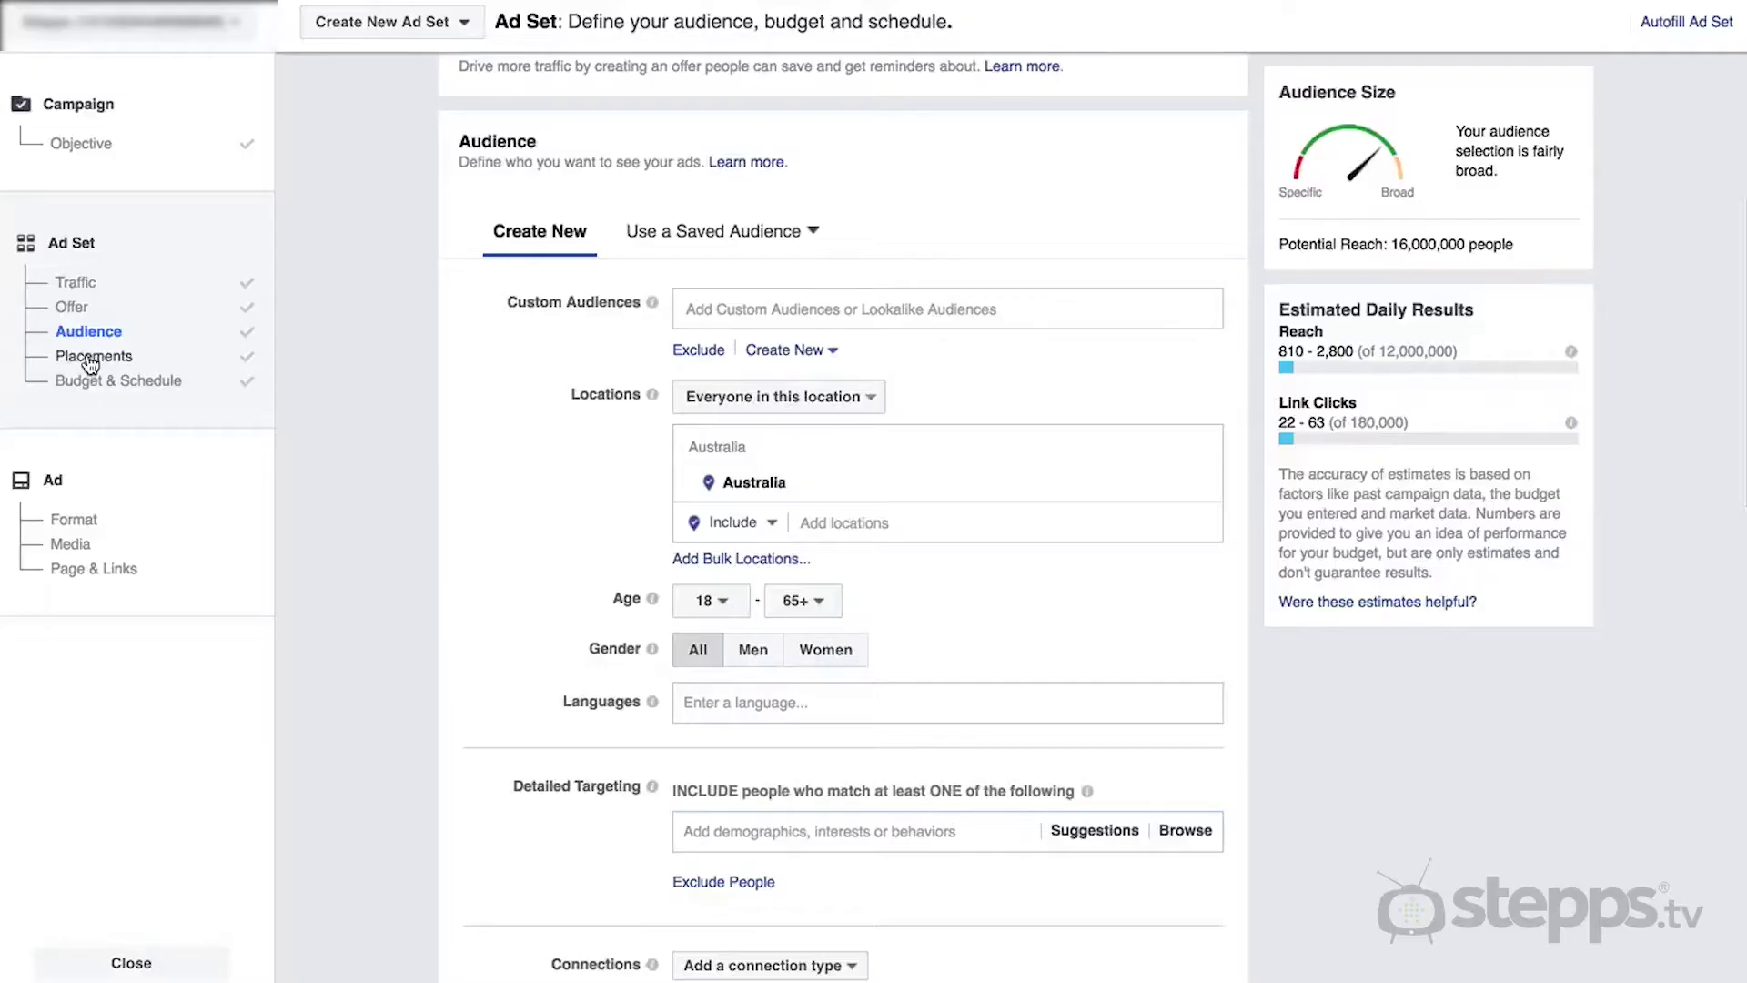
left_click(91, 357)
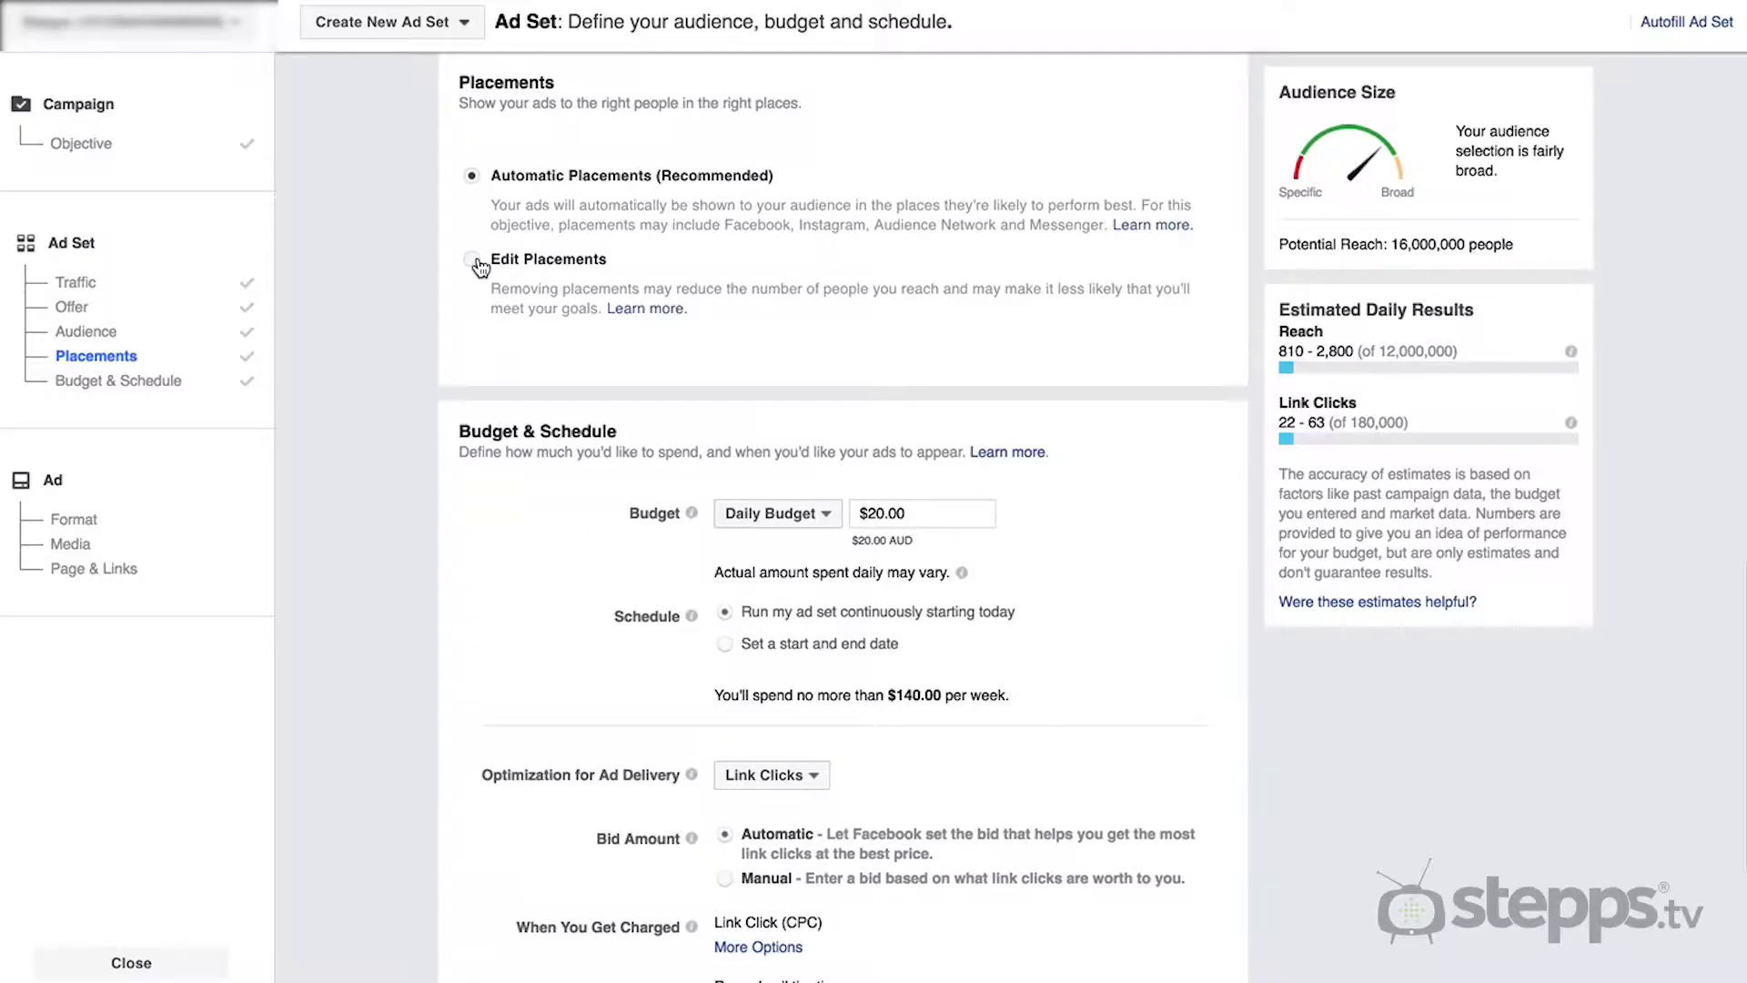
- Switch to Edit Placements and expand the Facebook, Instagram and Messenger placement lists
left_click(473, 261)
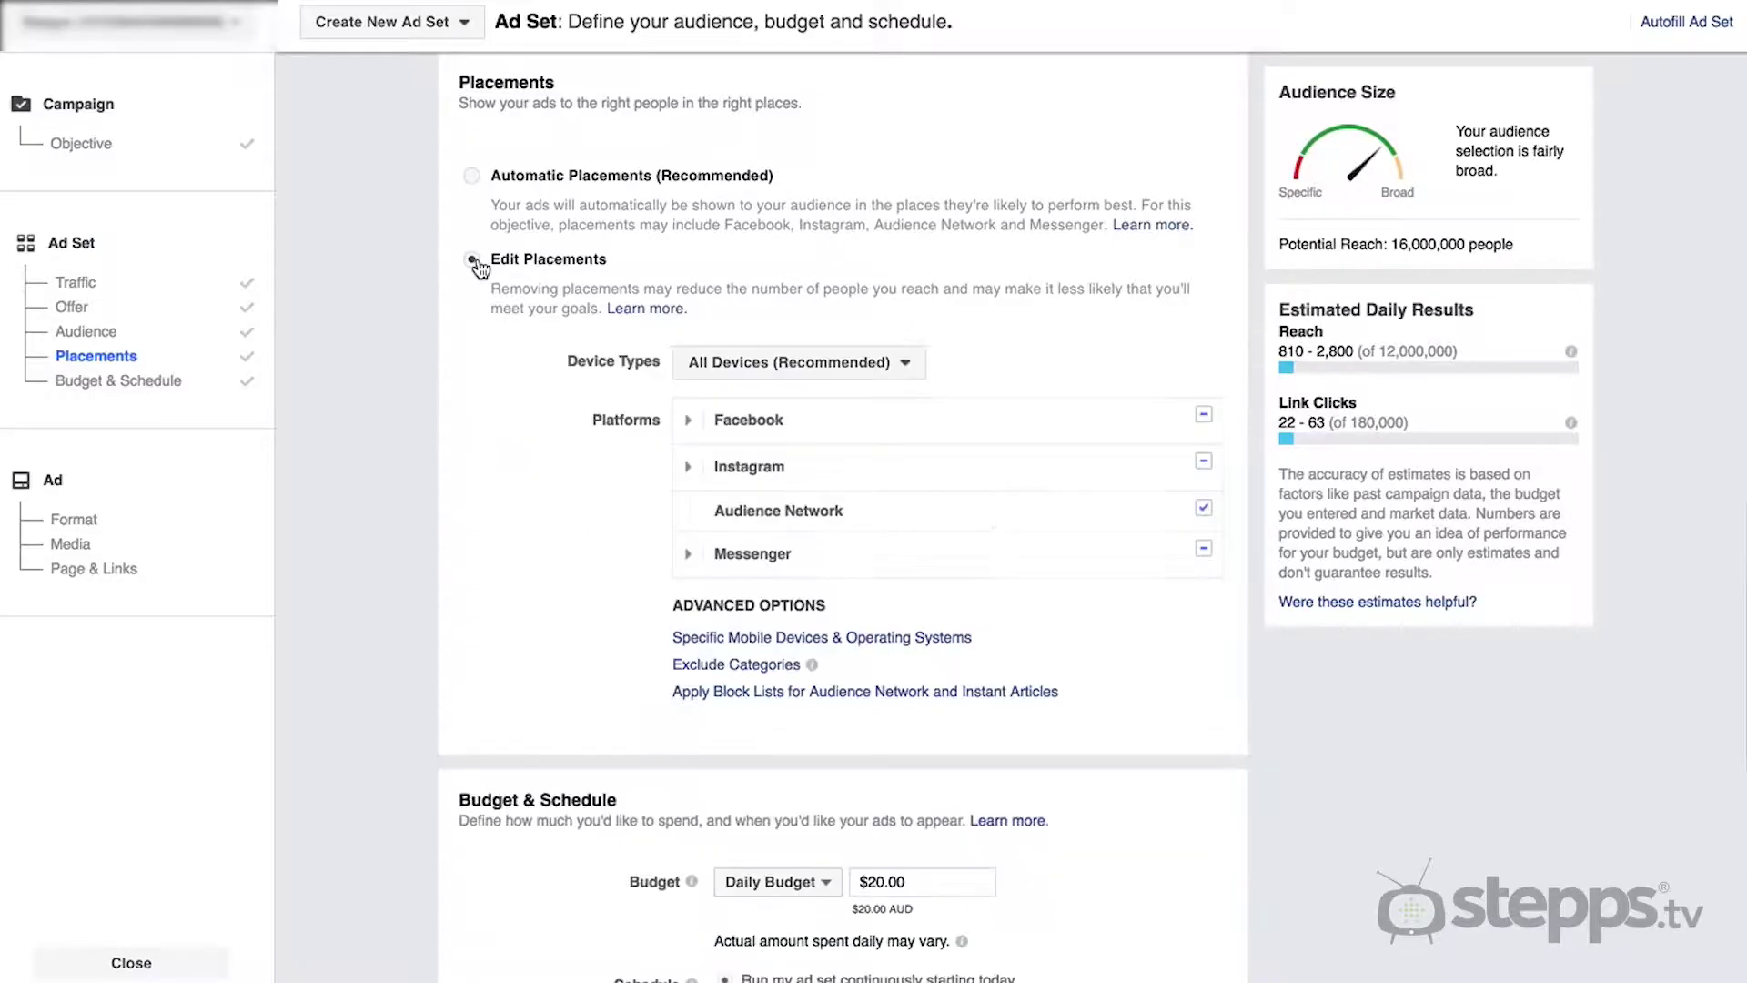
left_click(686, 428)
left_click(689, 635)
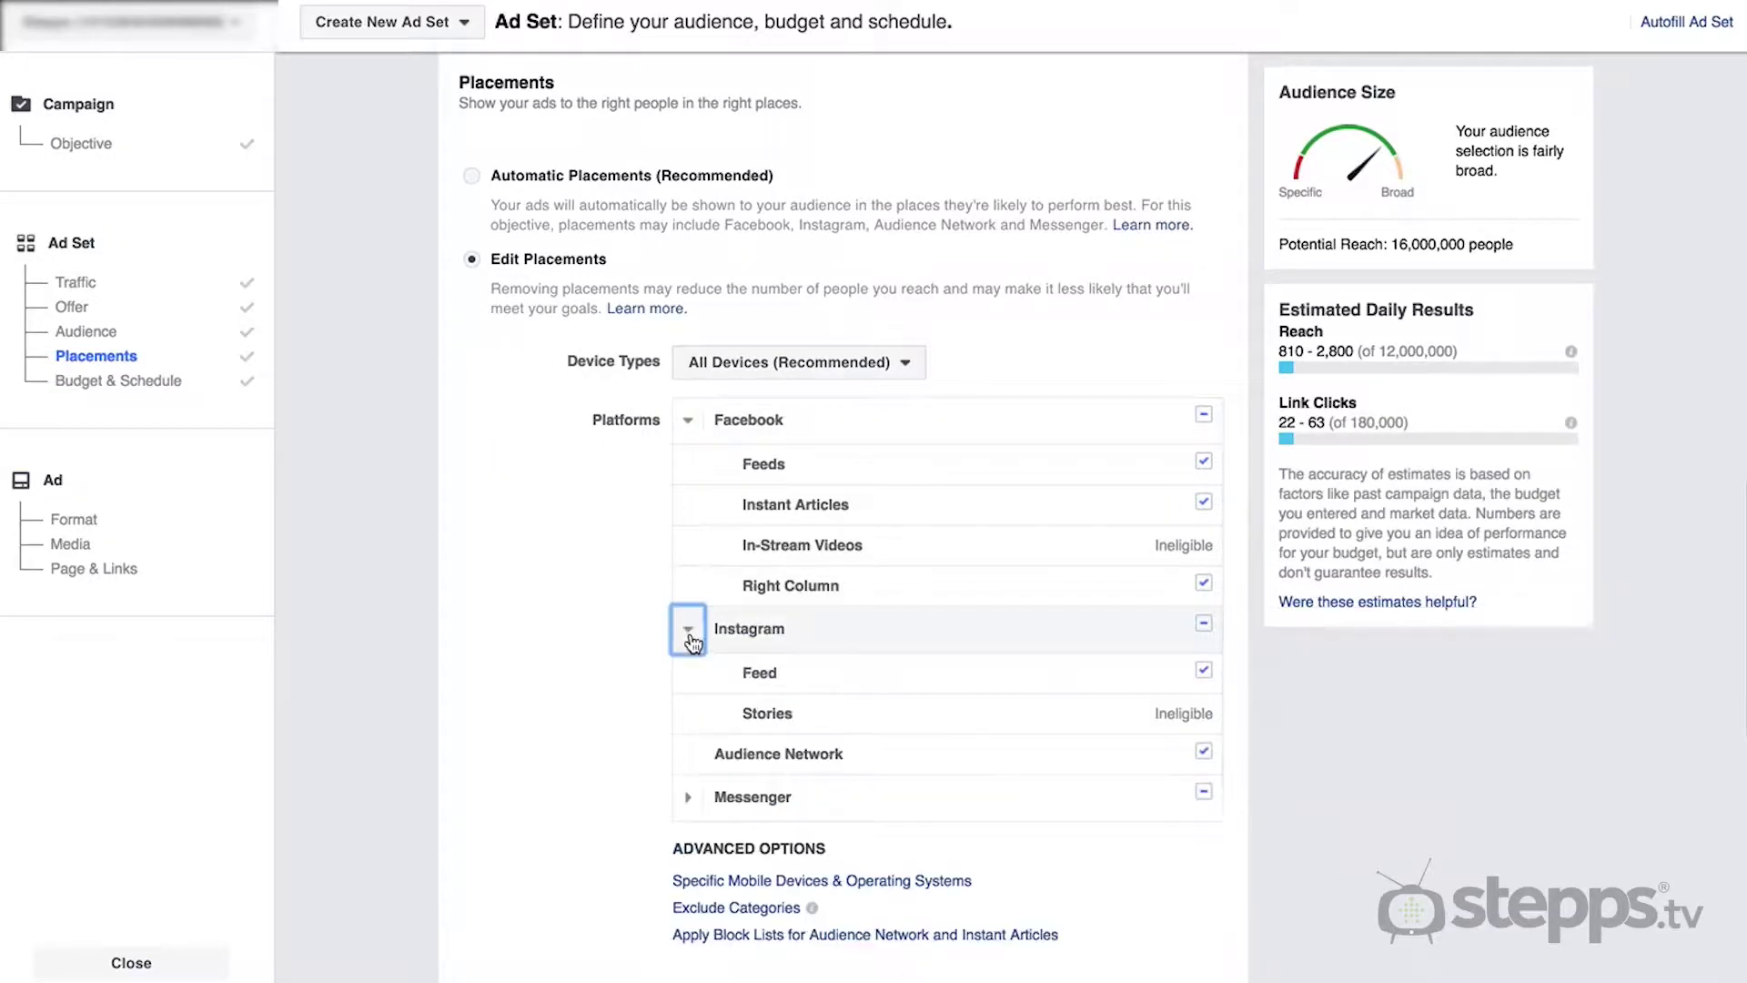
left_click(688, 797)
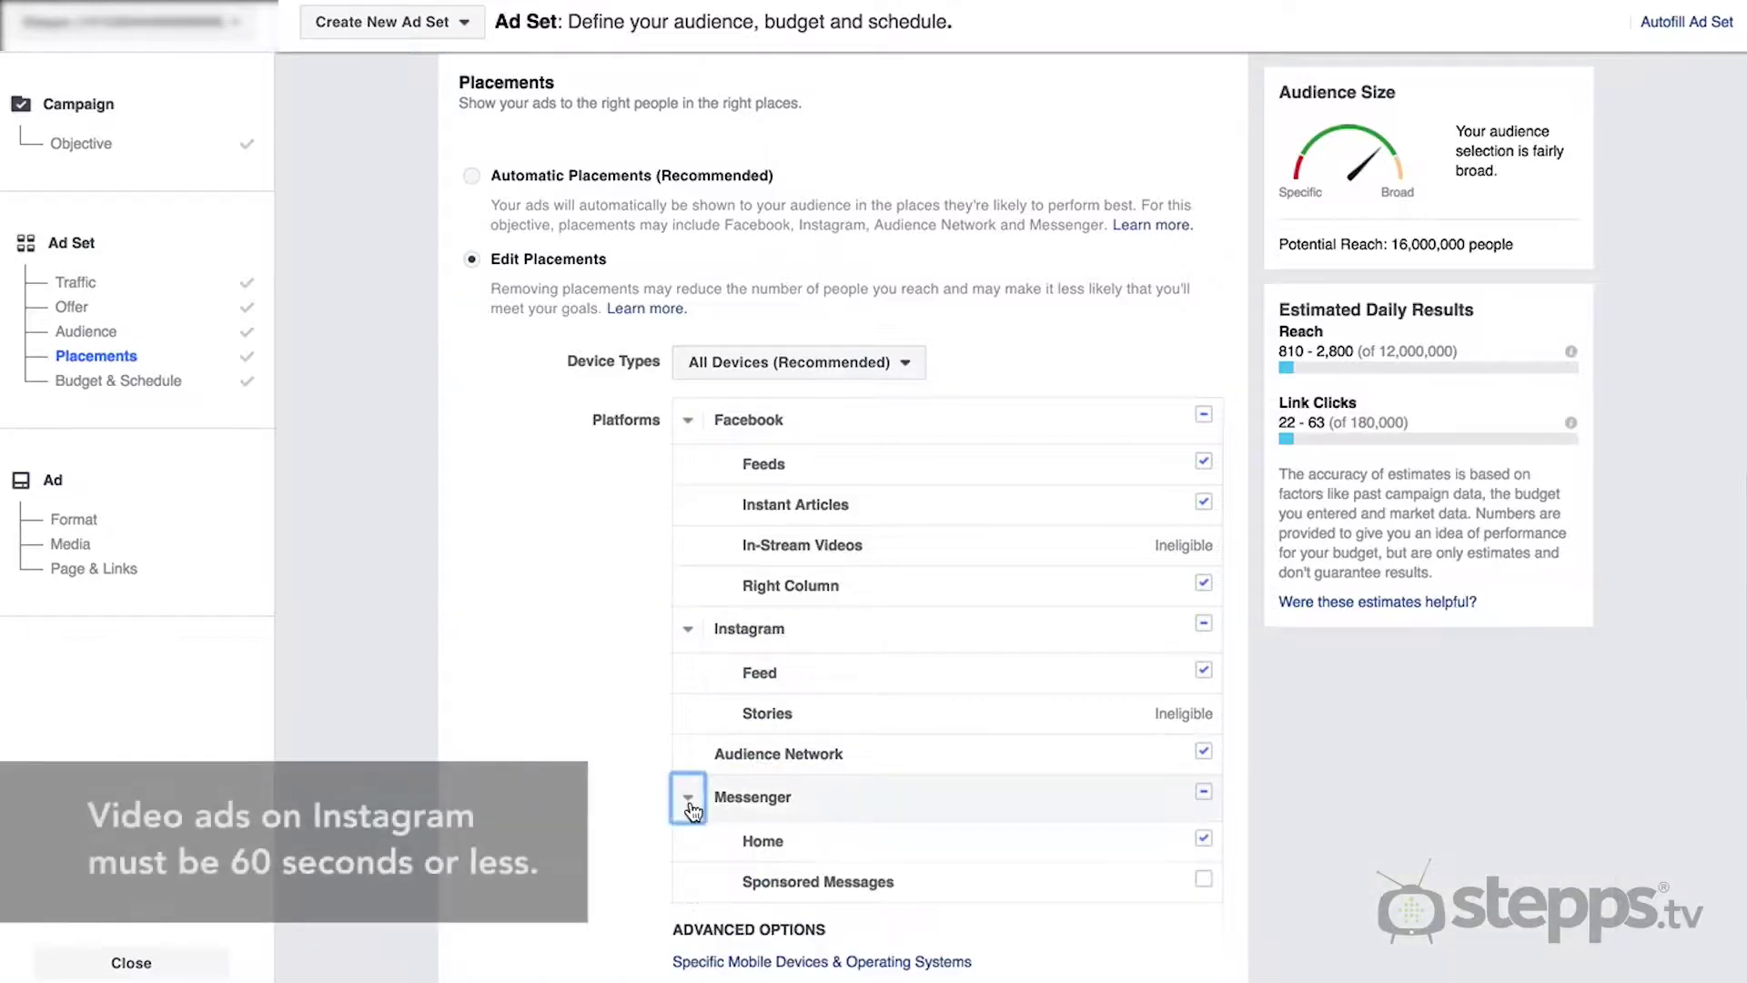
- Uncheck Instagram, Right Column, Instant Articles and Feeds placements
mouse_move(1204, 672)
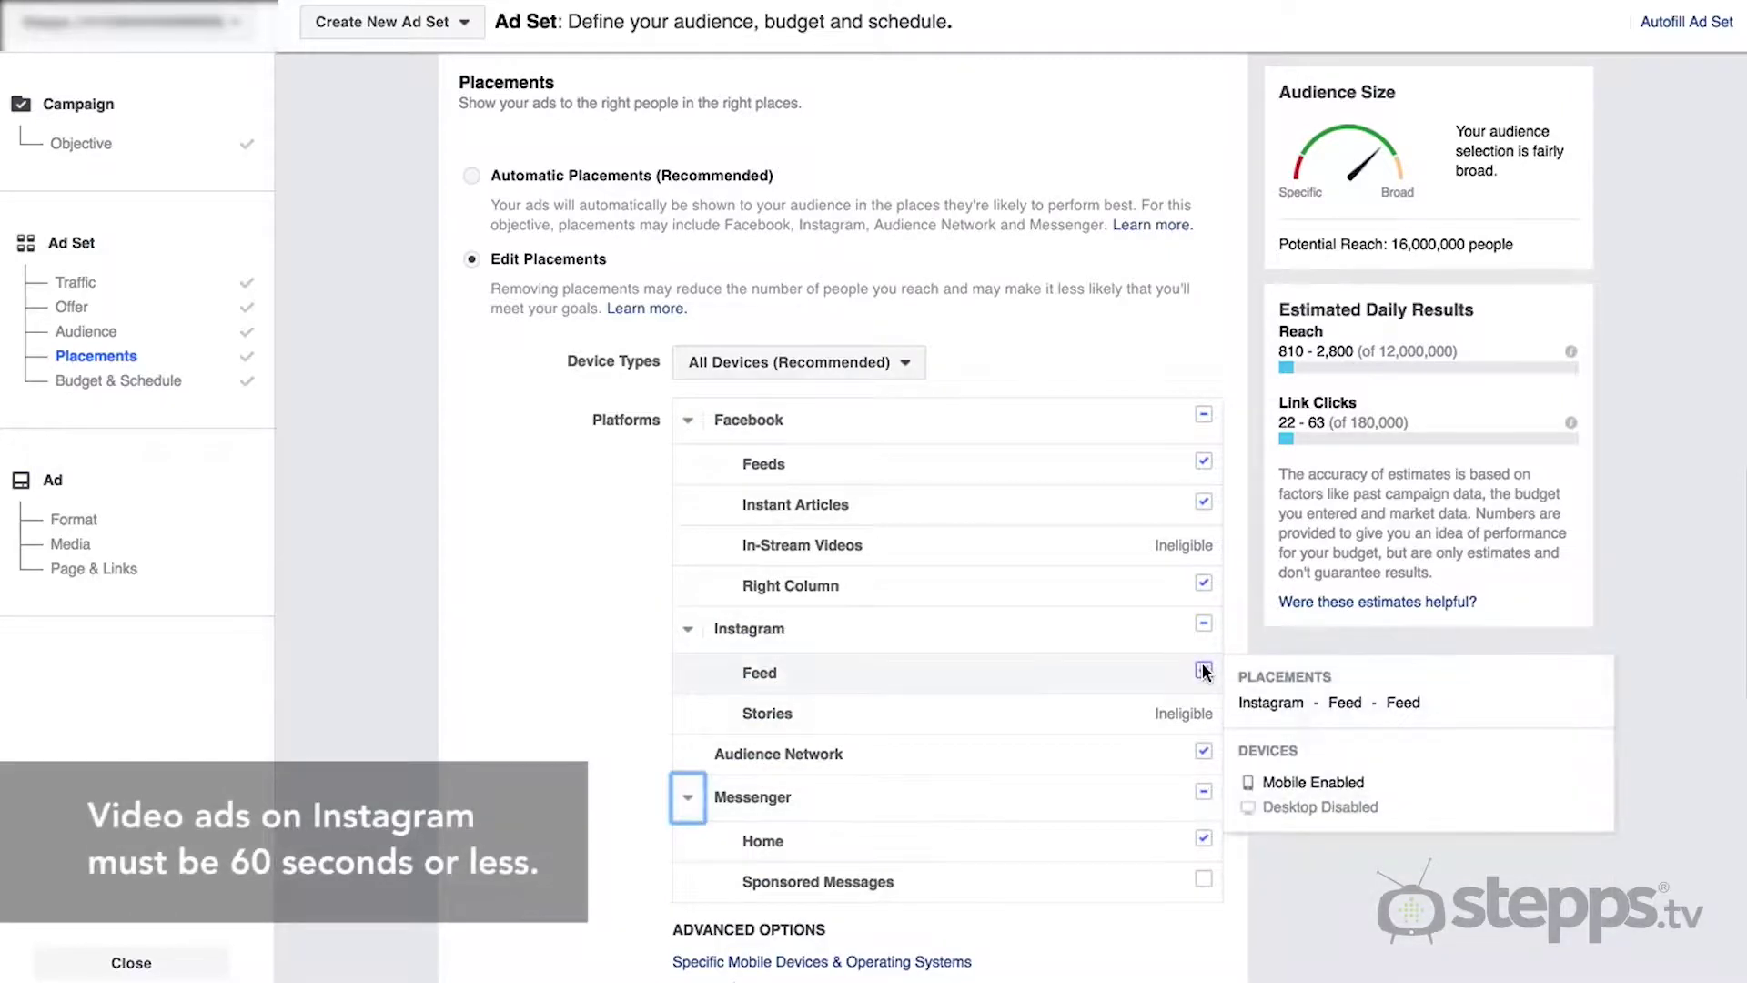
left_click(1206, 631)
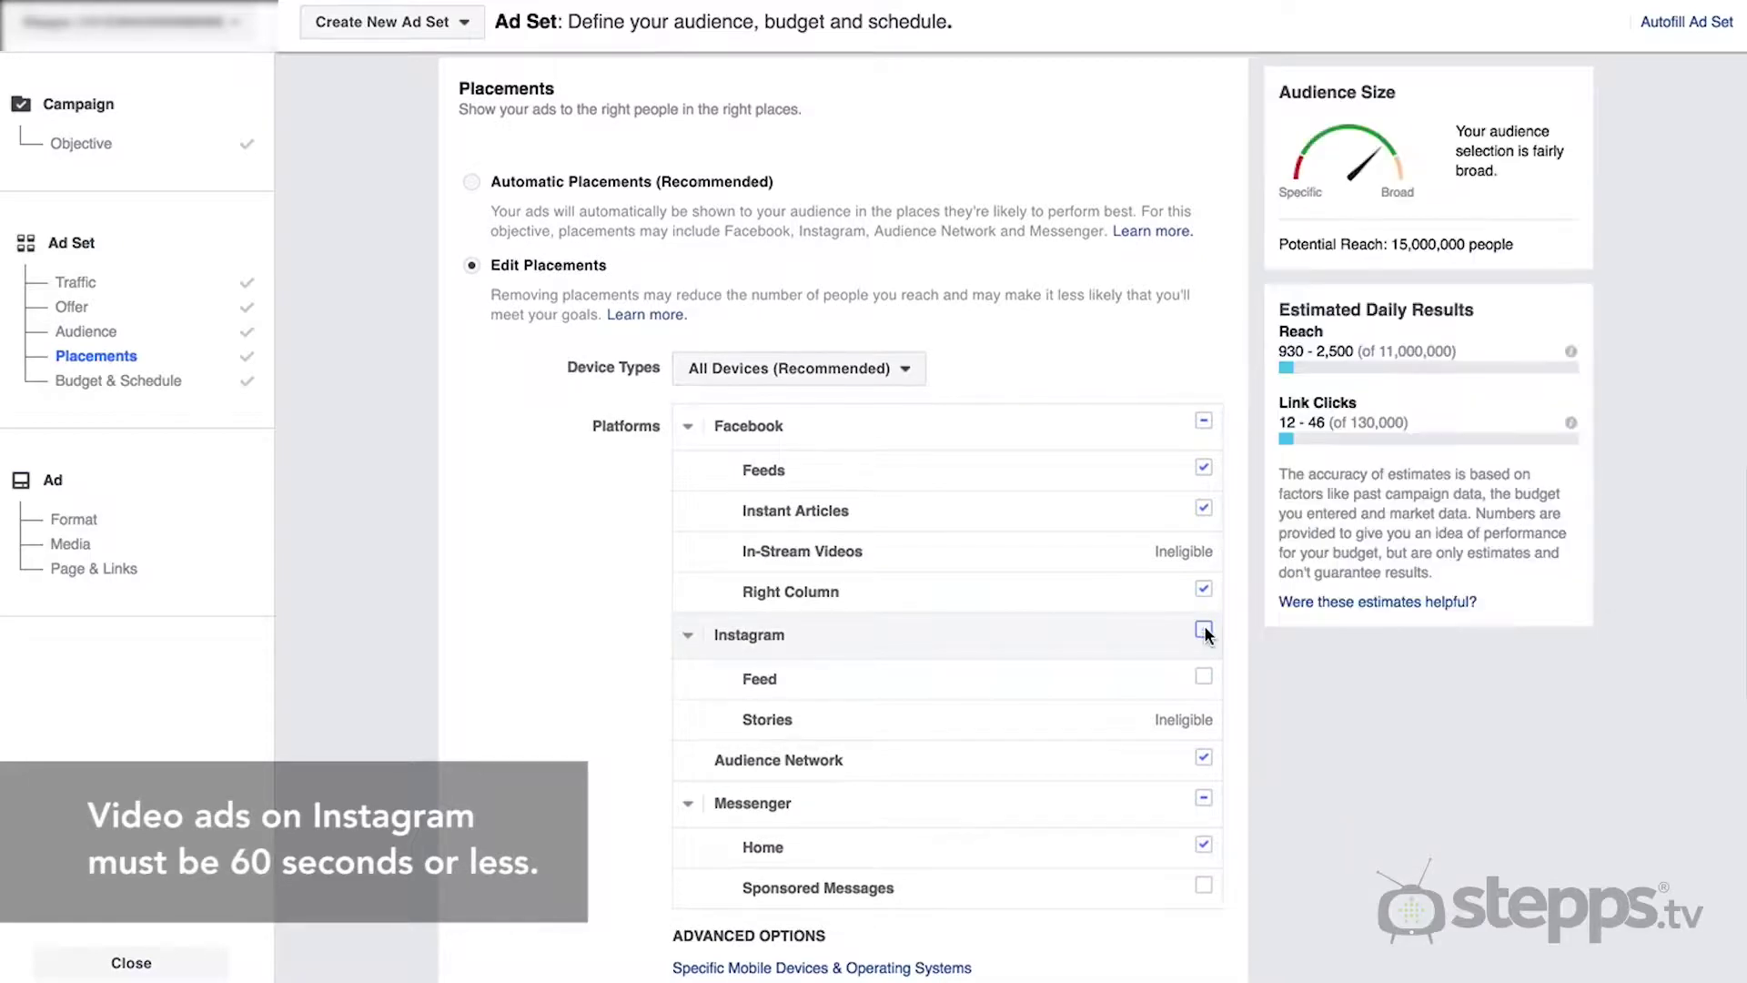
left_click(1204, 589)
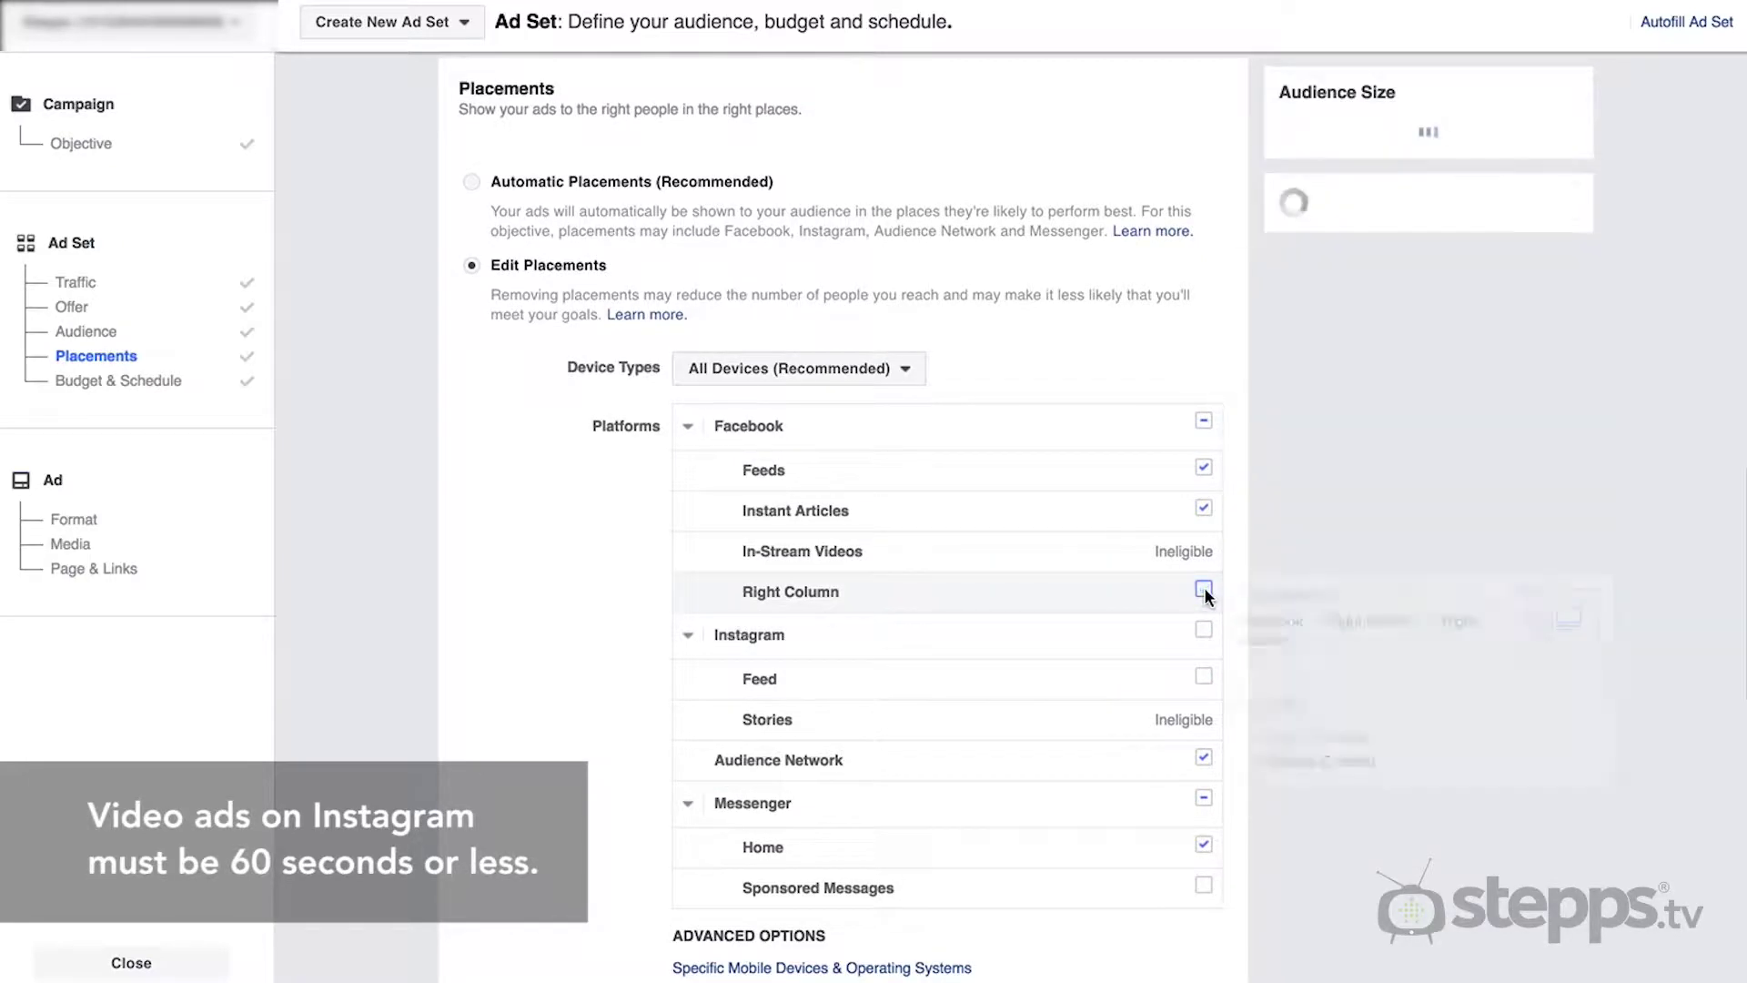
left_click(1202, 511)
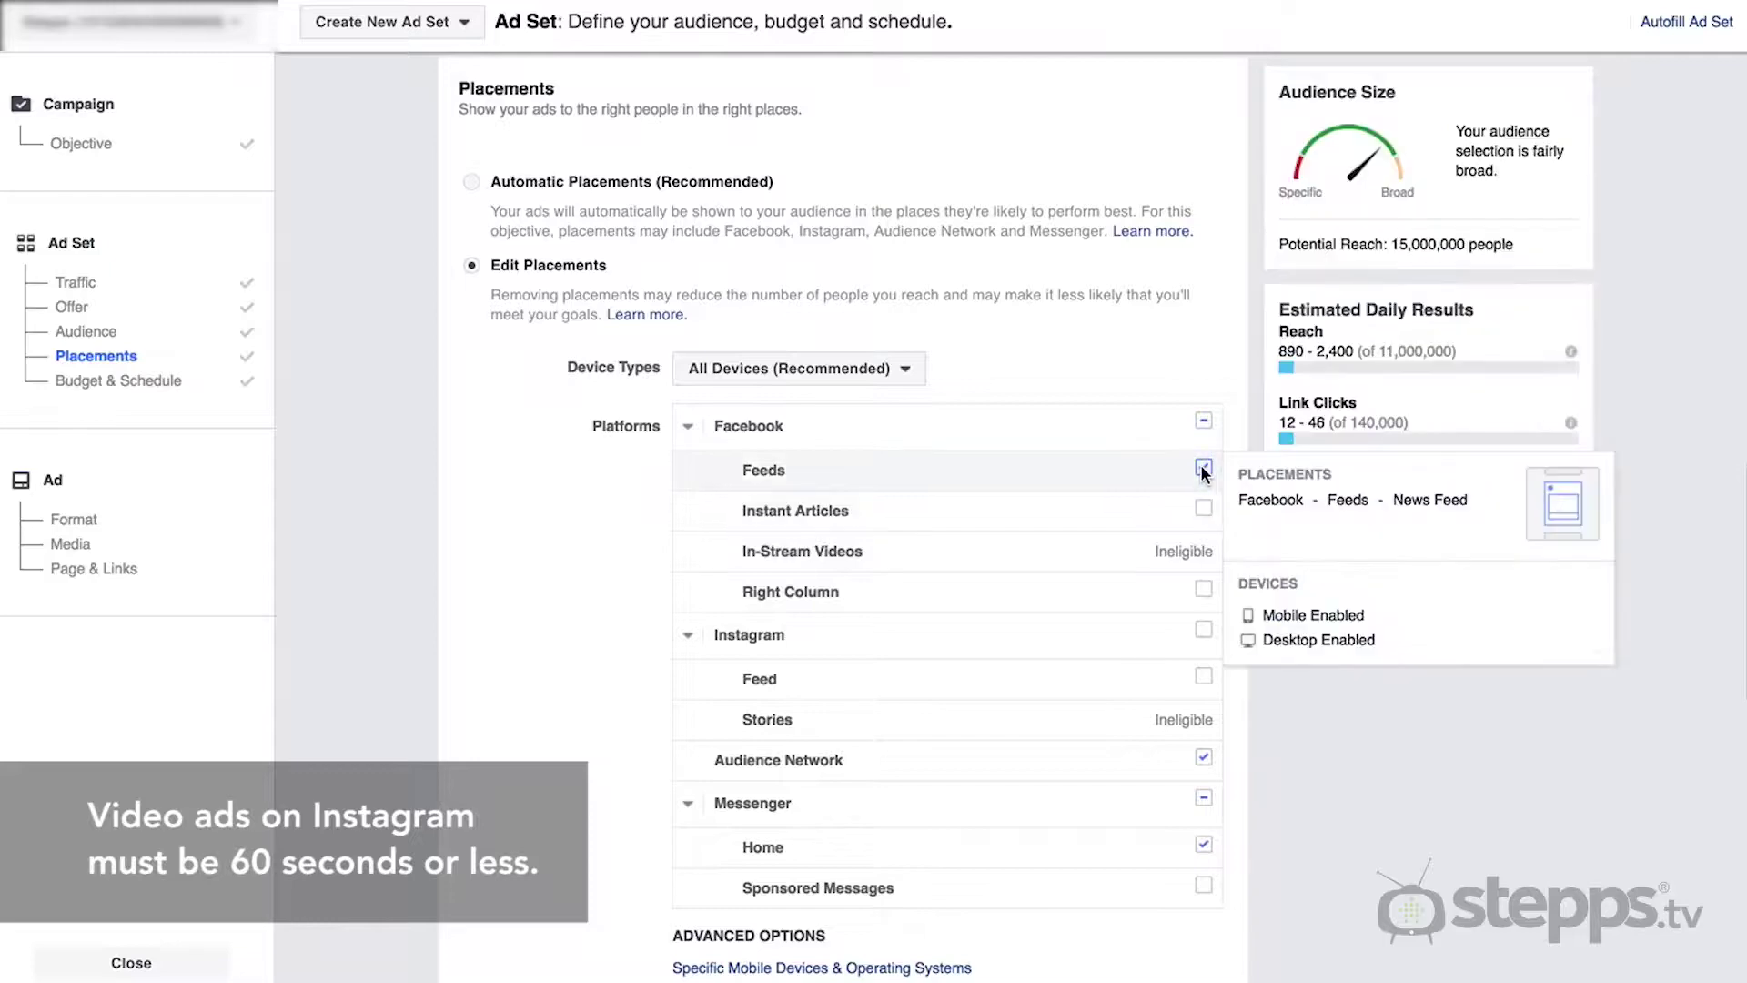
left_click(1202, 467)
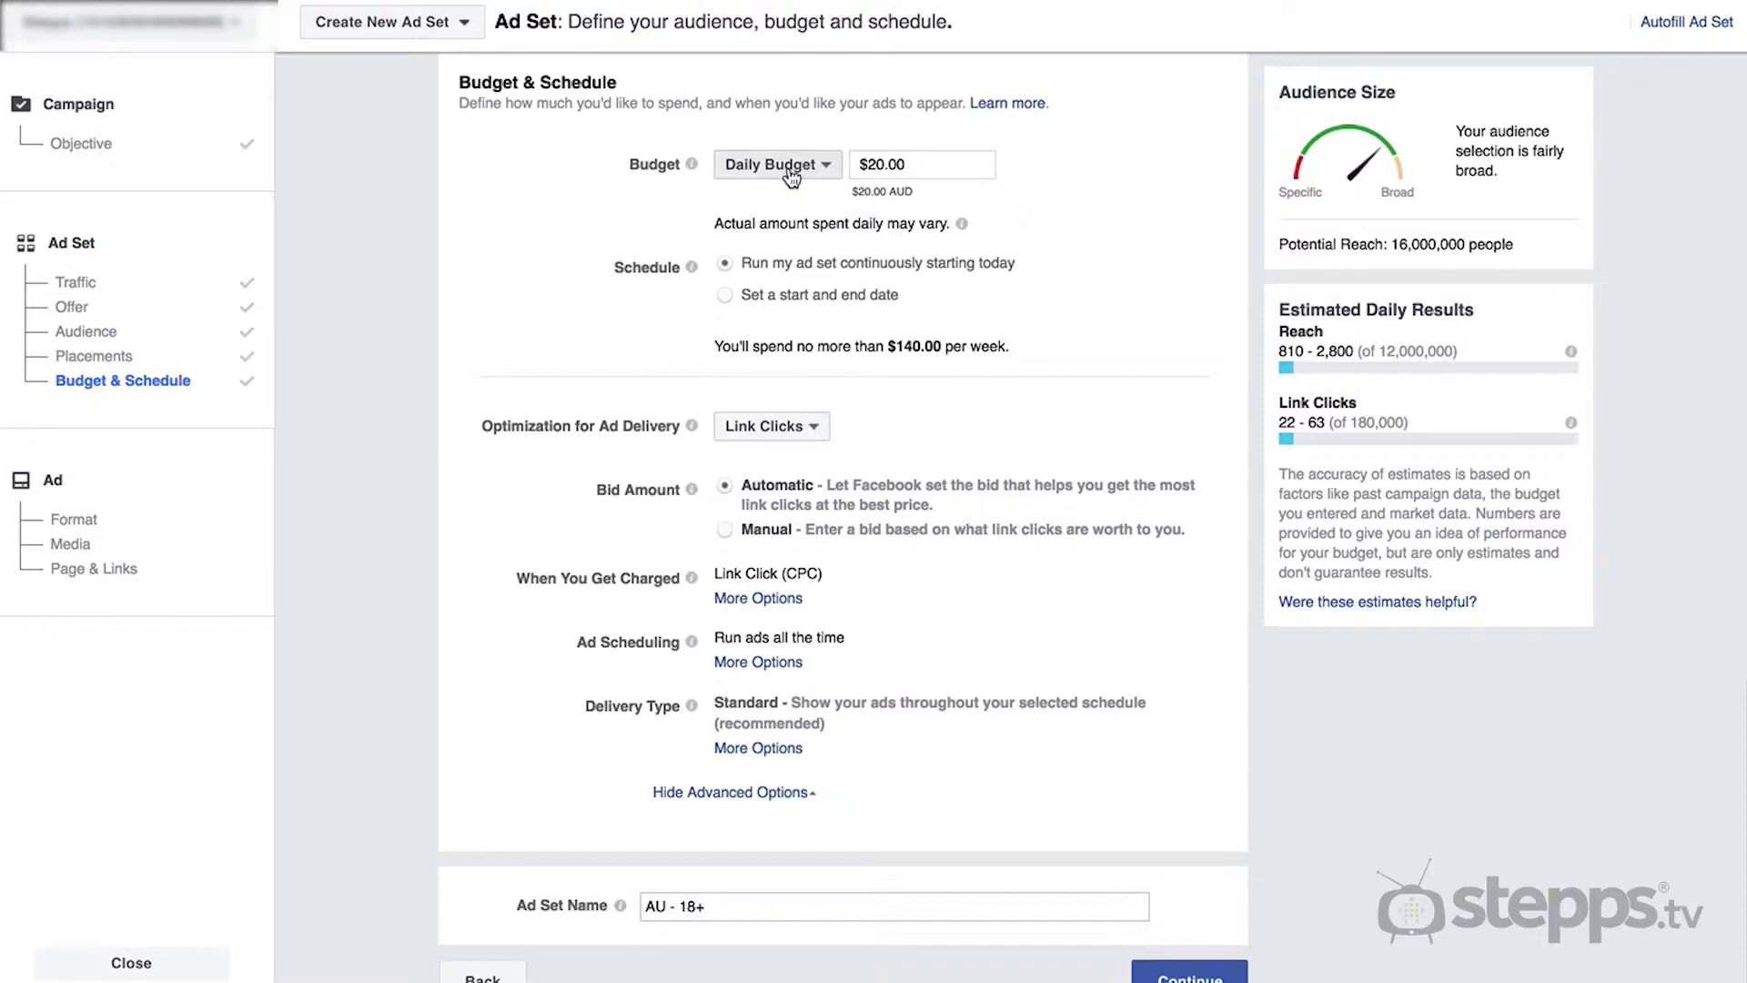
- Open the budget type dropdown to choose between daily and lifetime budget
left_click(789, 167)
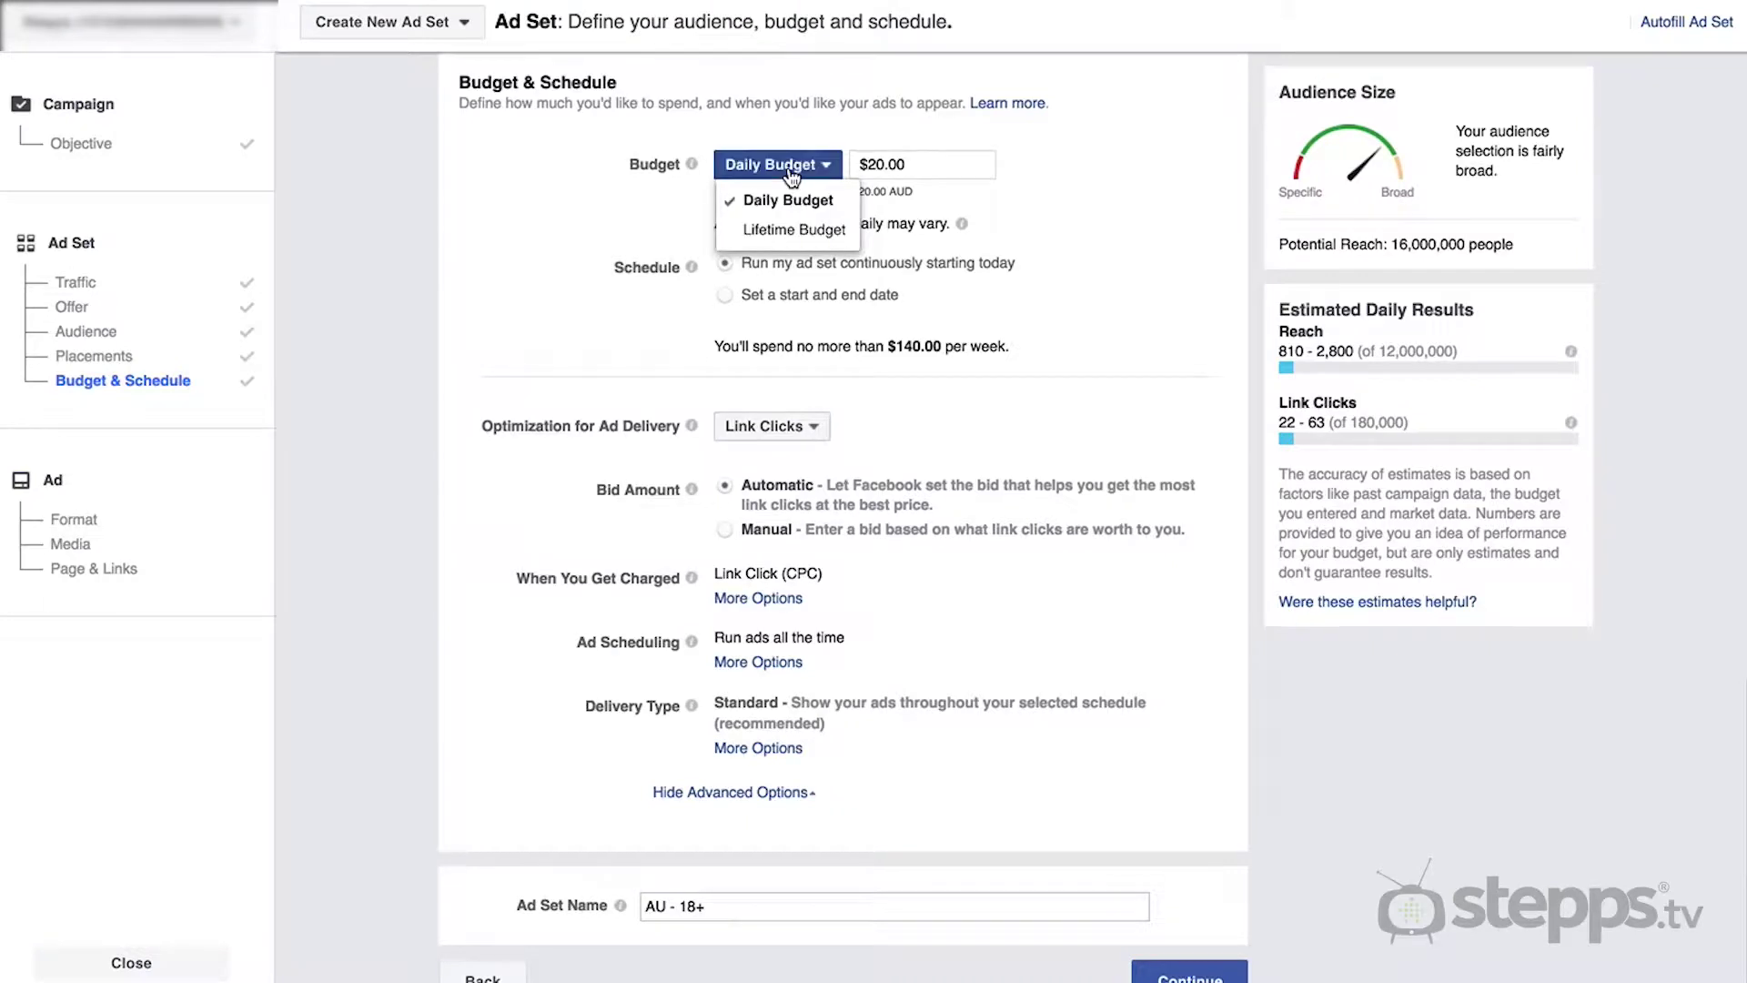
- Switch to a $250 lifetime budget and check the Apr 14–May 14, 2017 schedule
left_click(796, 233)
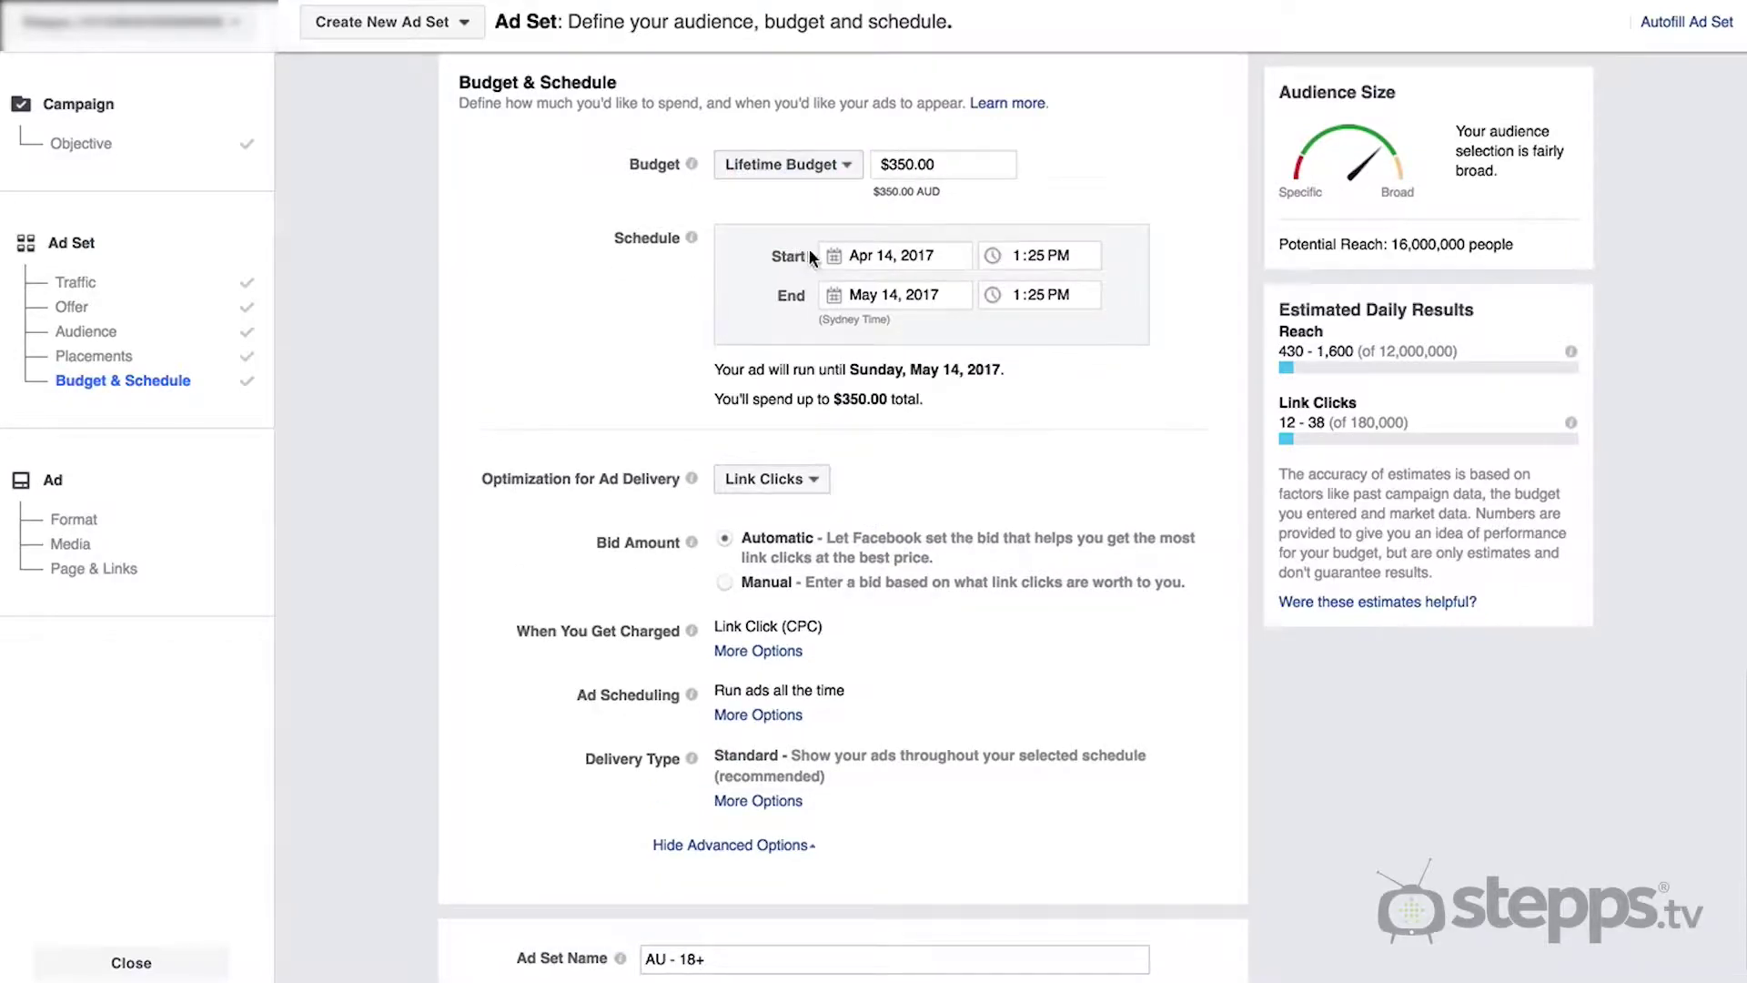
left_click_drag(950, 164, 881, 166)
left_click(908, 222)
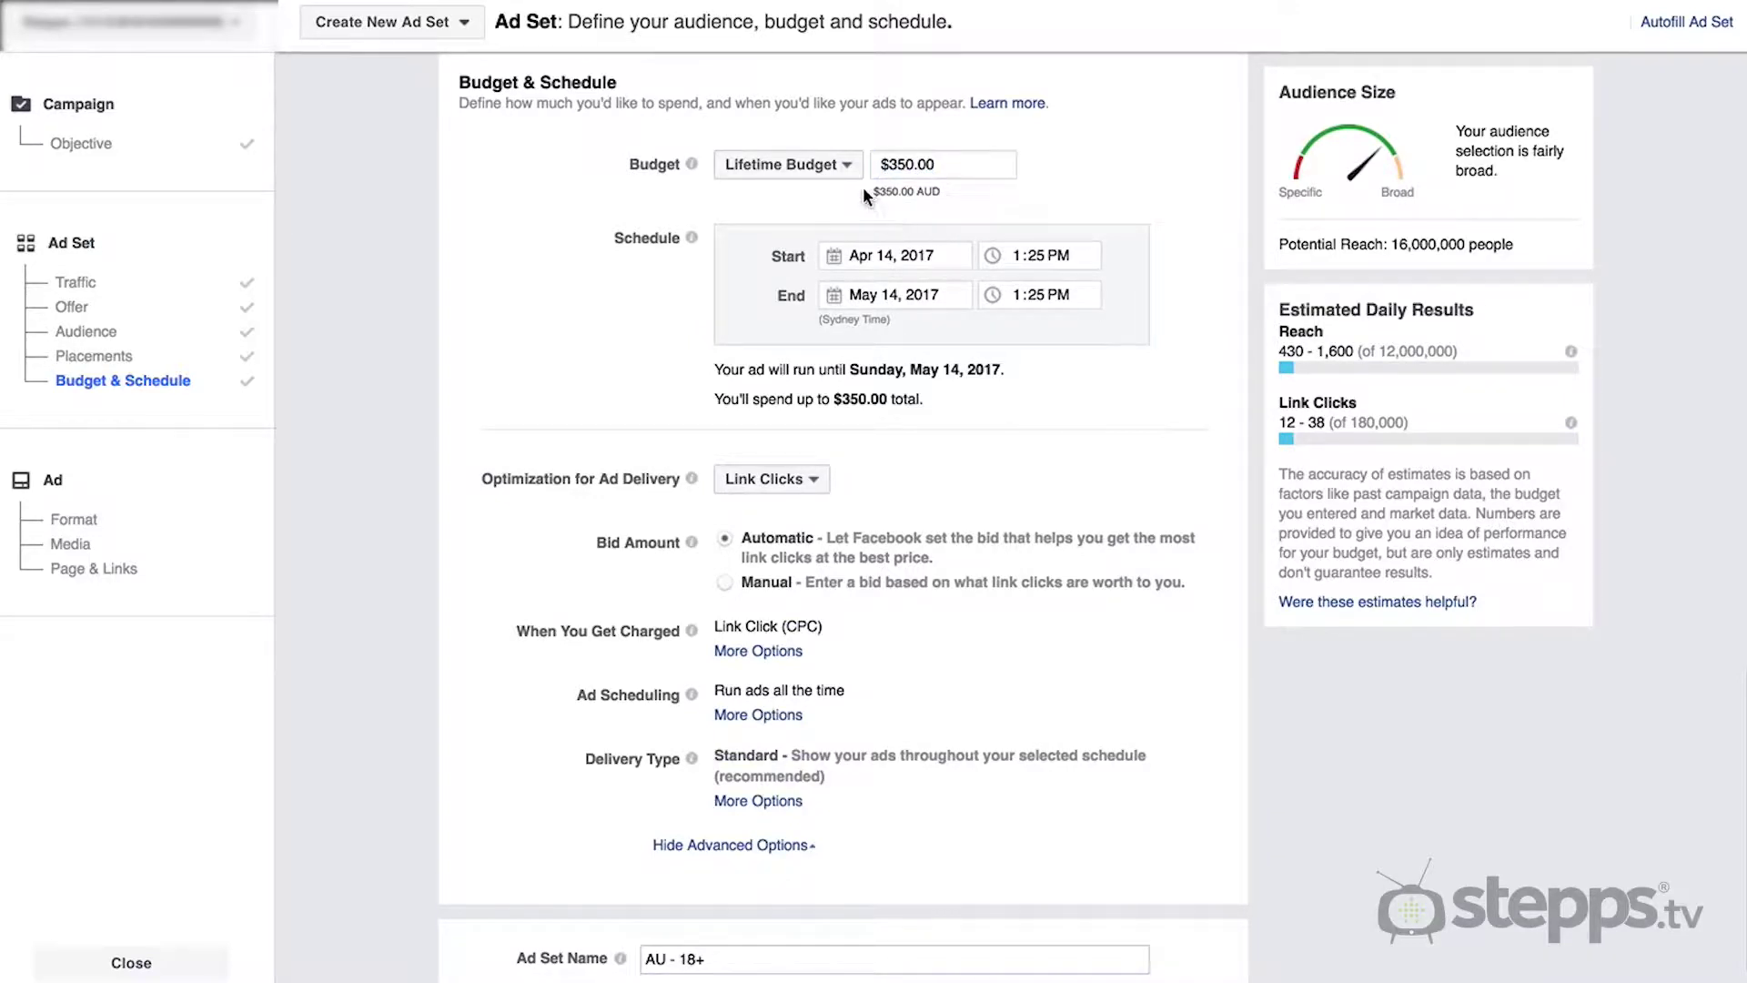
double_click(907, 165)
type("250")
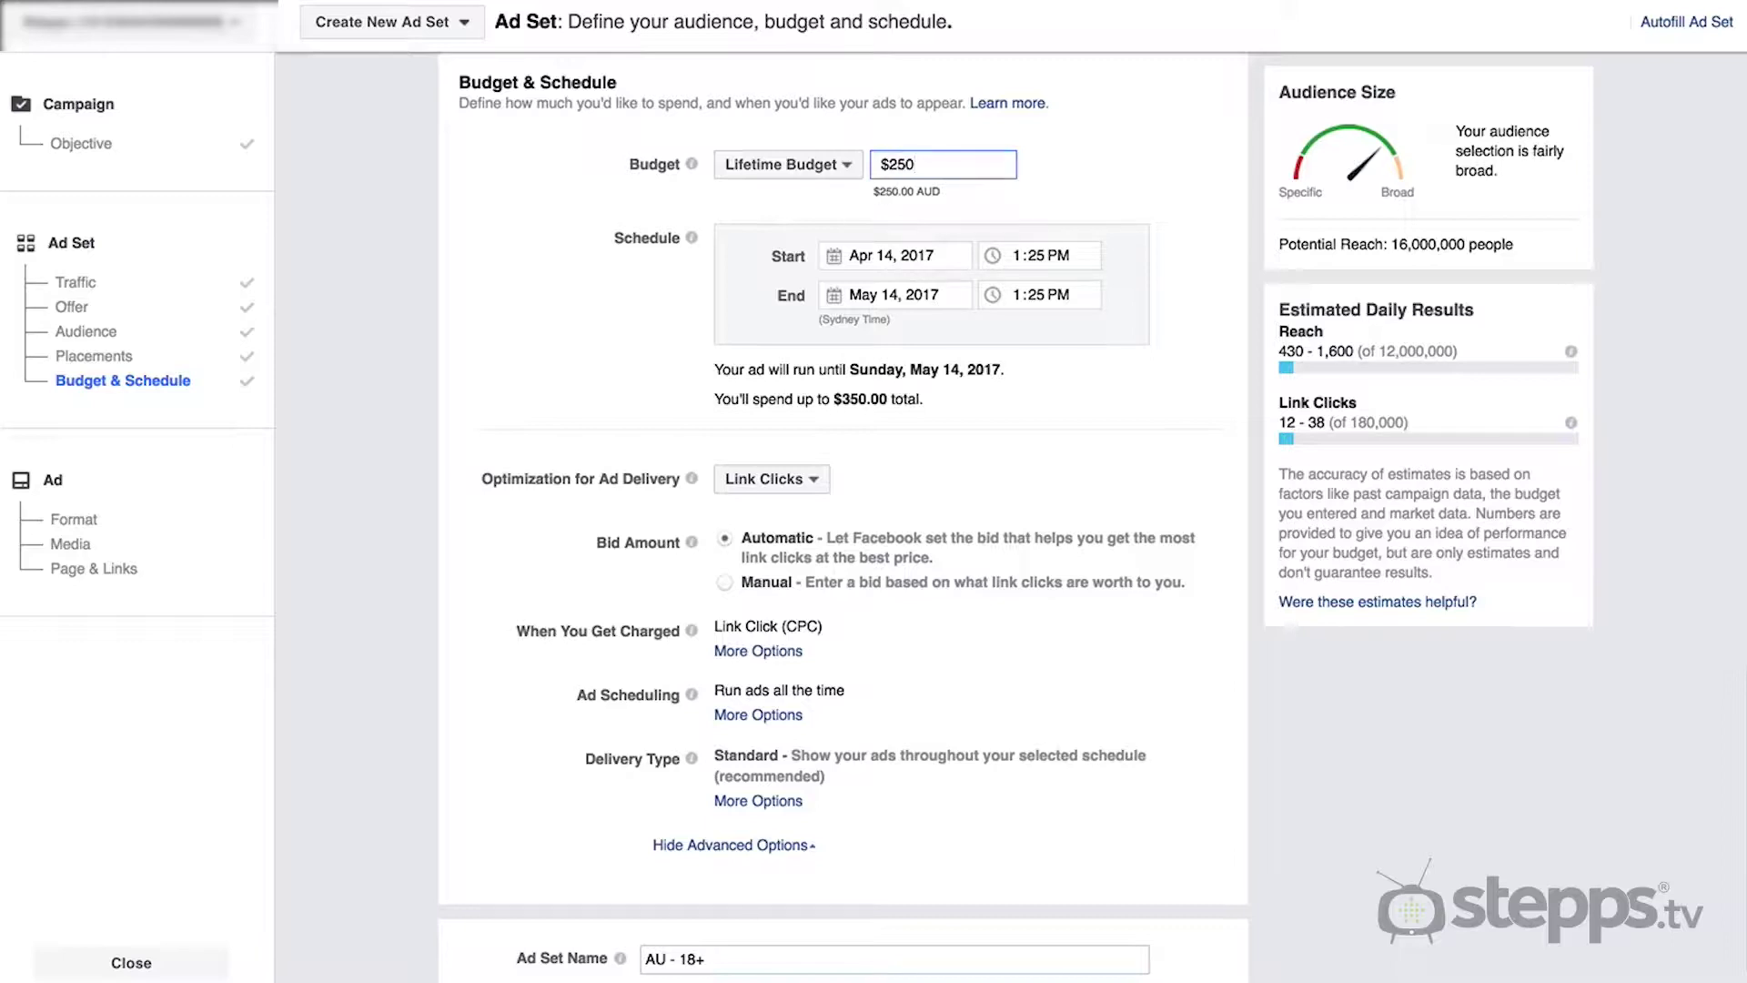
left_click(881, 253)
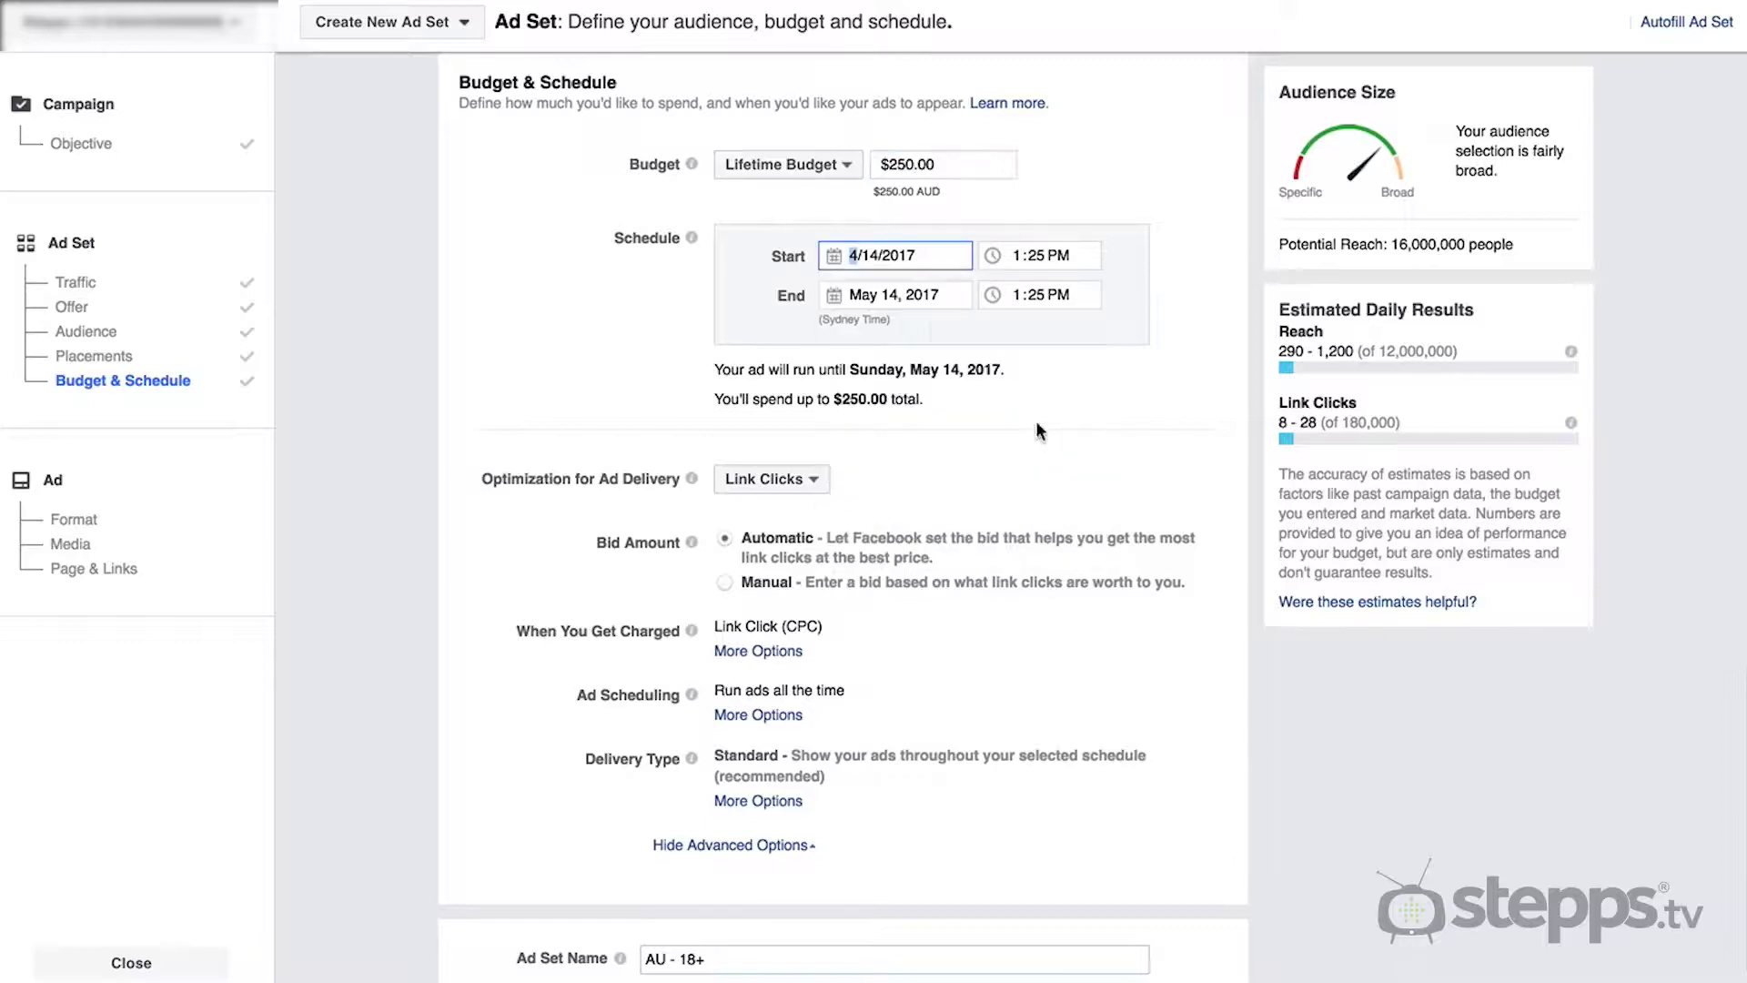
left_click(910, 291)
left_click(1709, 422)
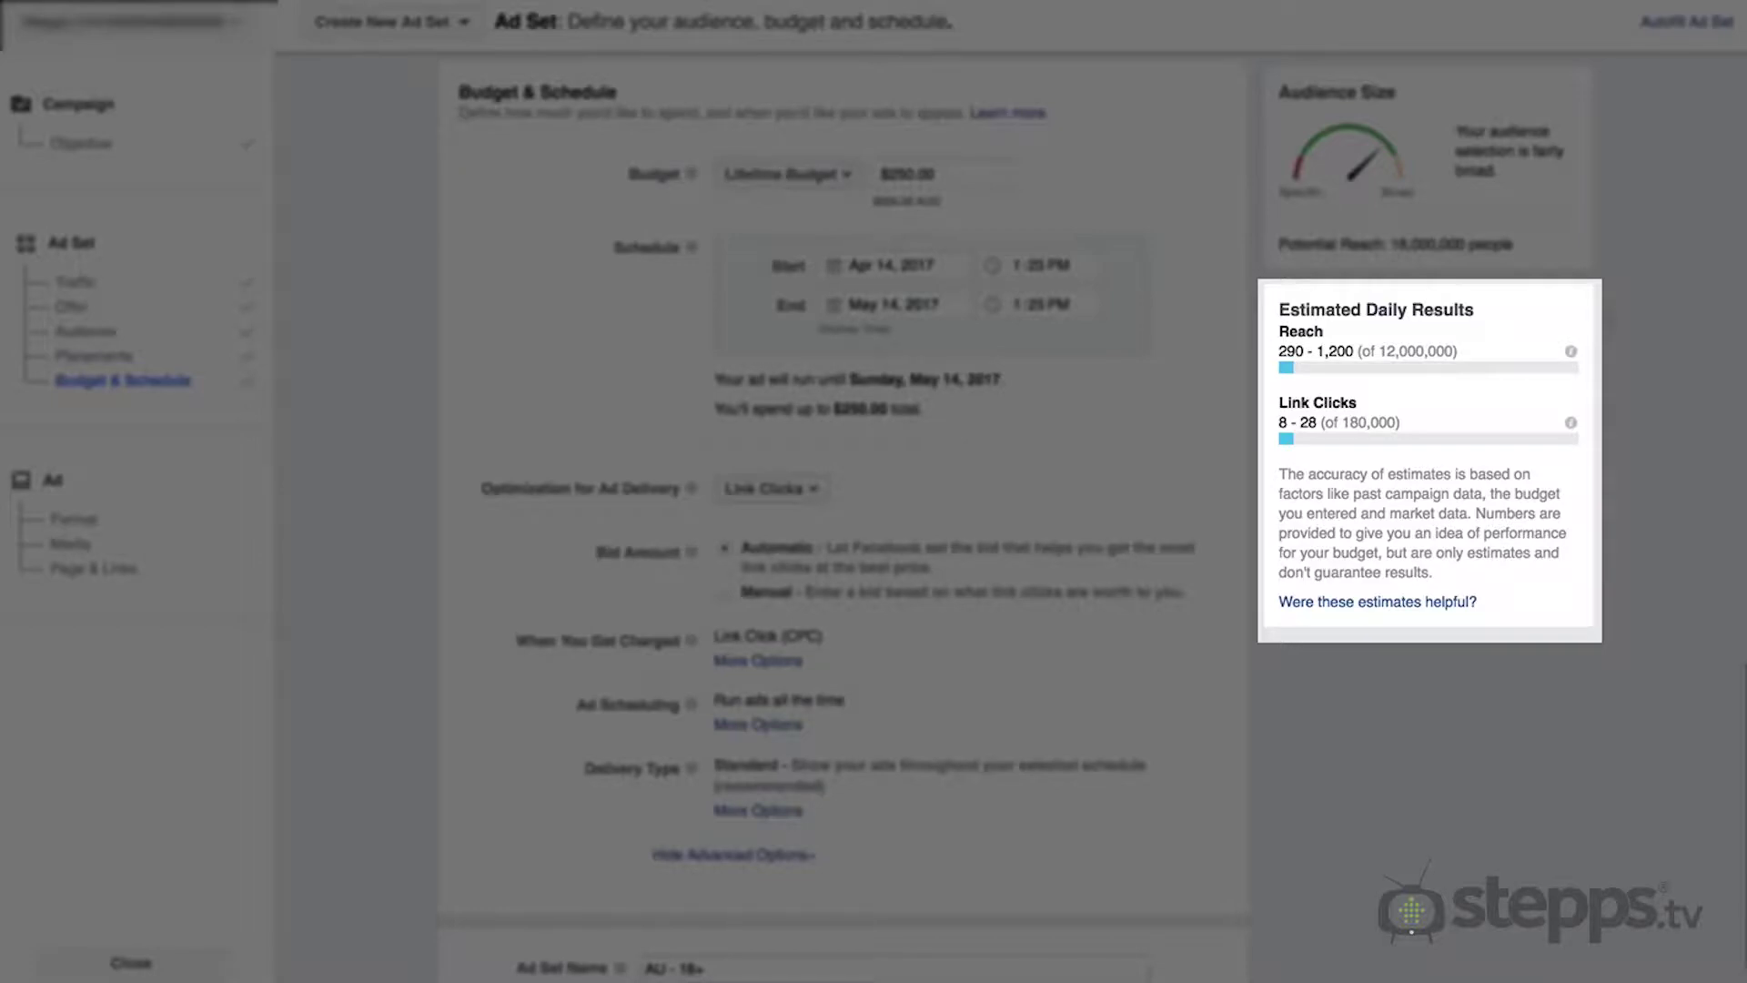
scroll(845, 517, "down", 2)
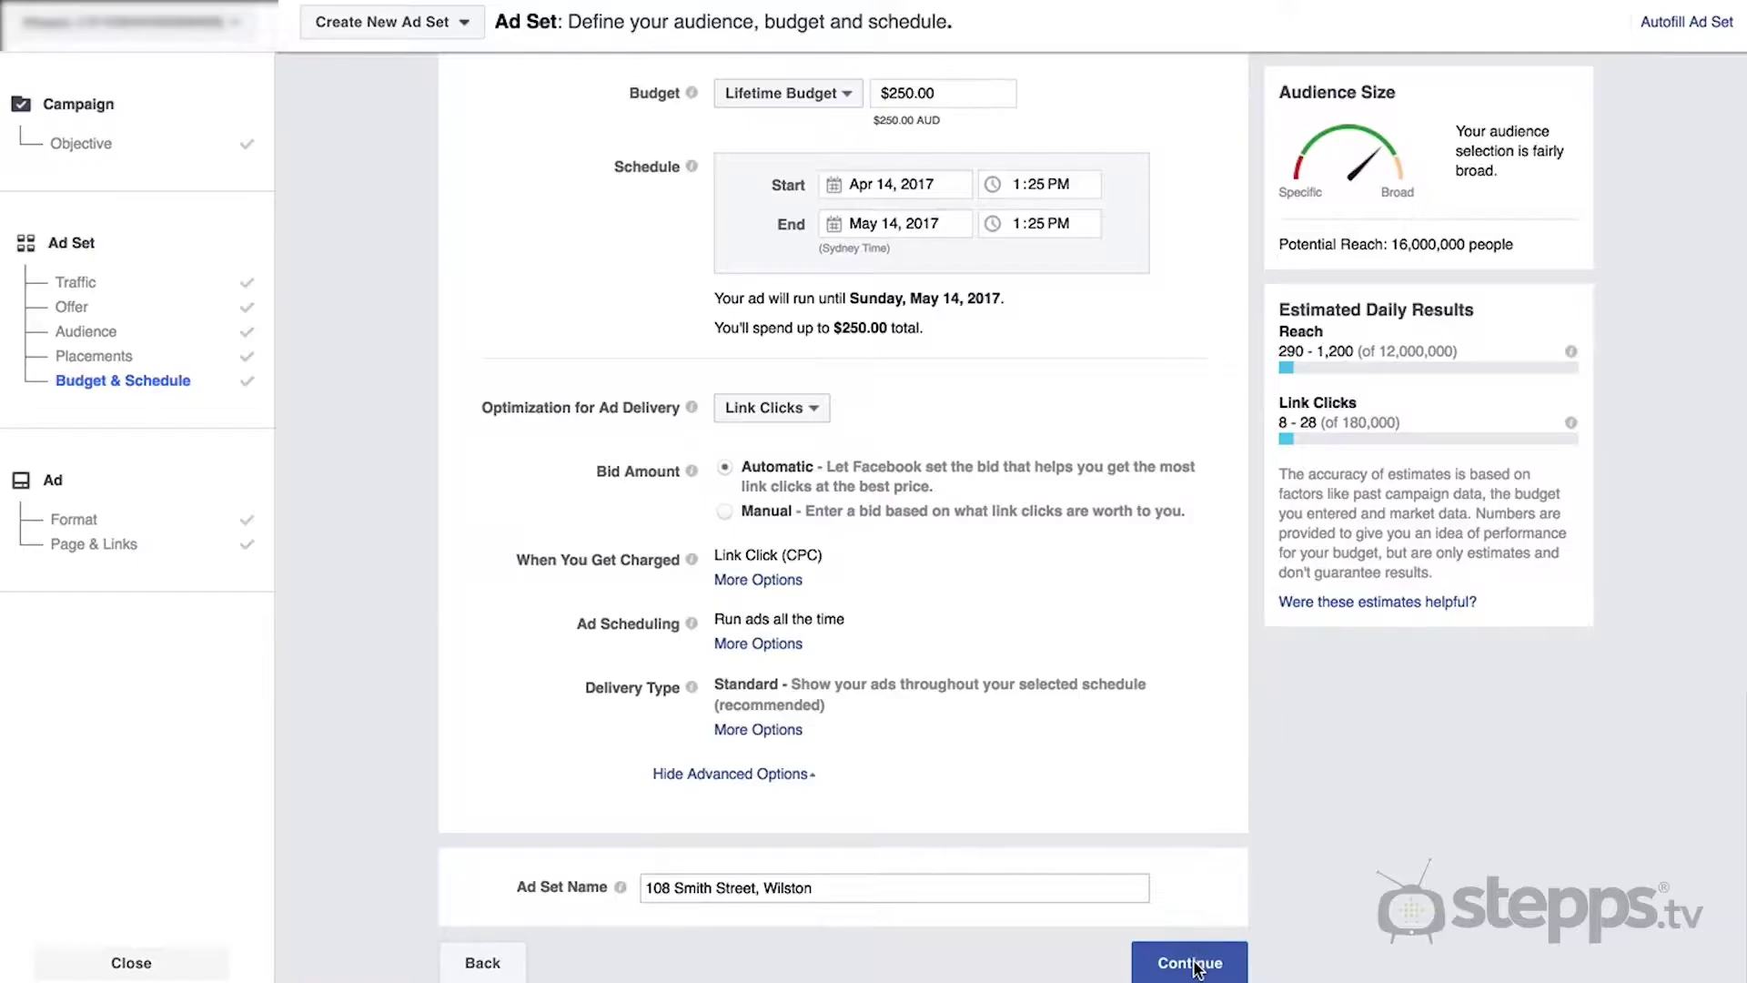
- Continue to the ad step and page through the carousel preview images
left_click(1193, 965)
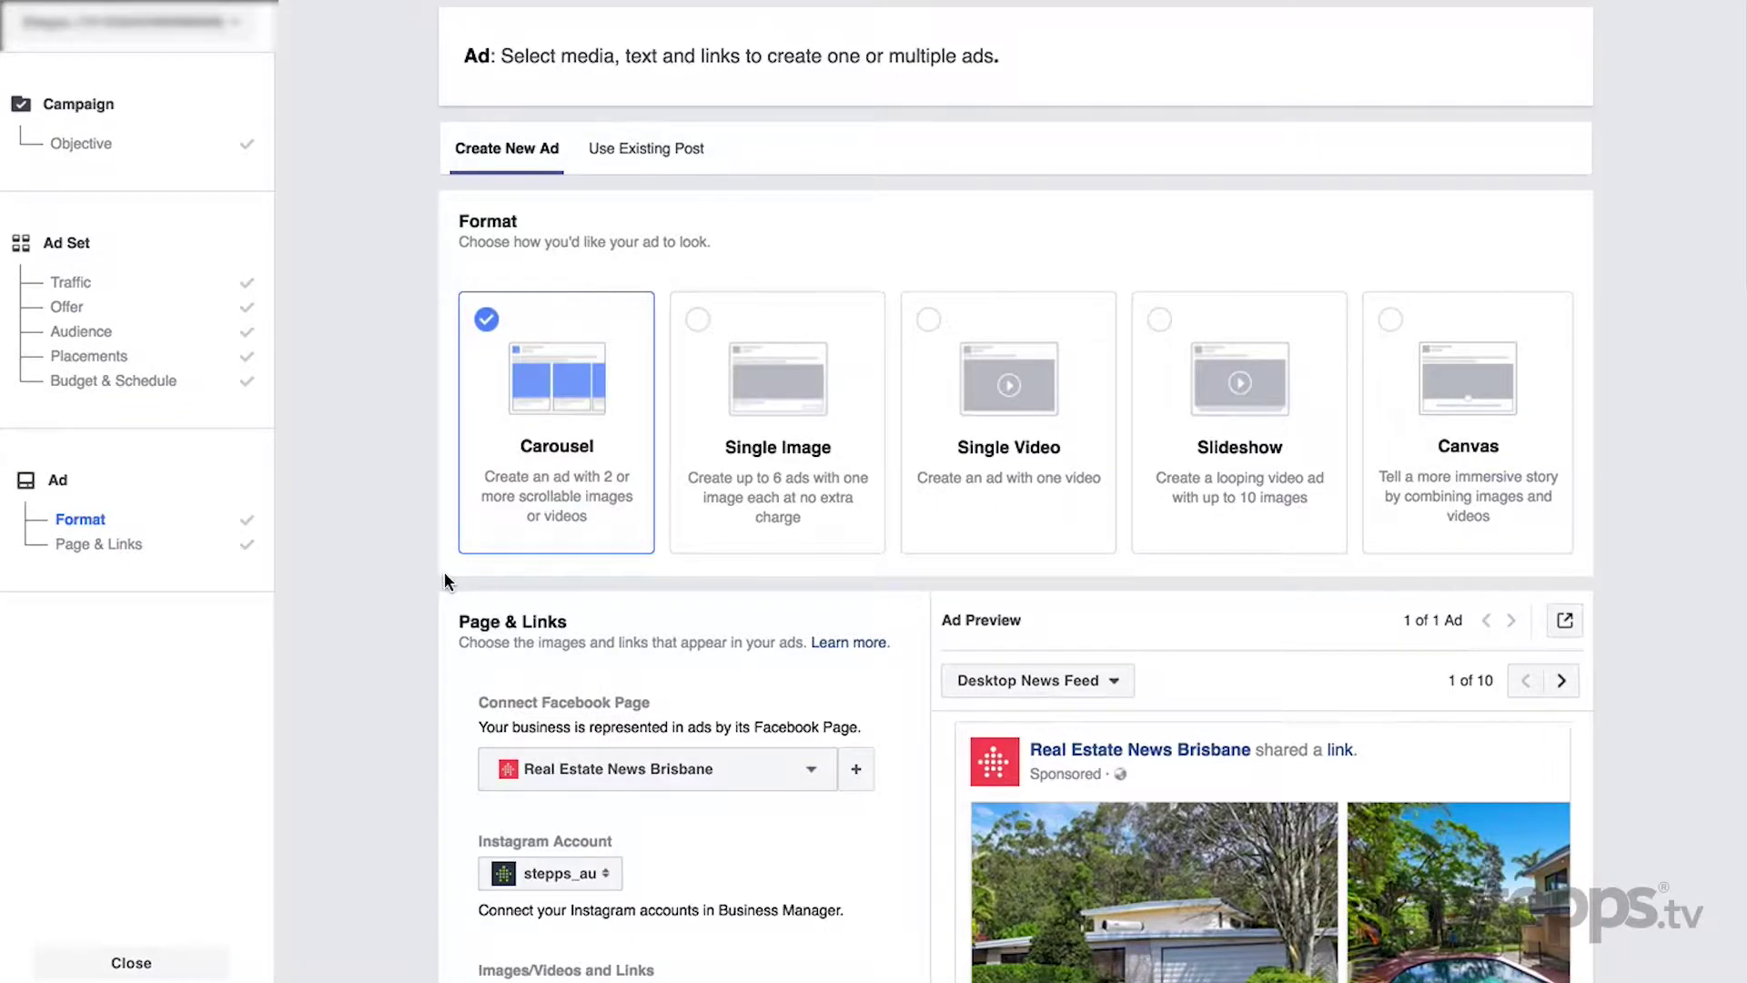
scroll(444, 572, "down", 3)
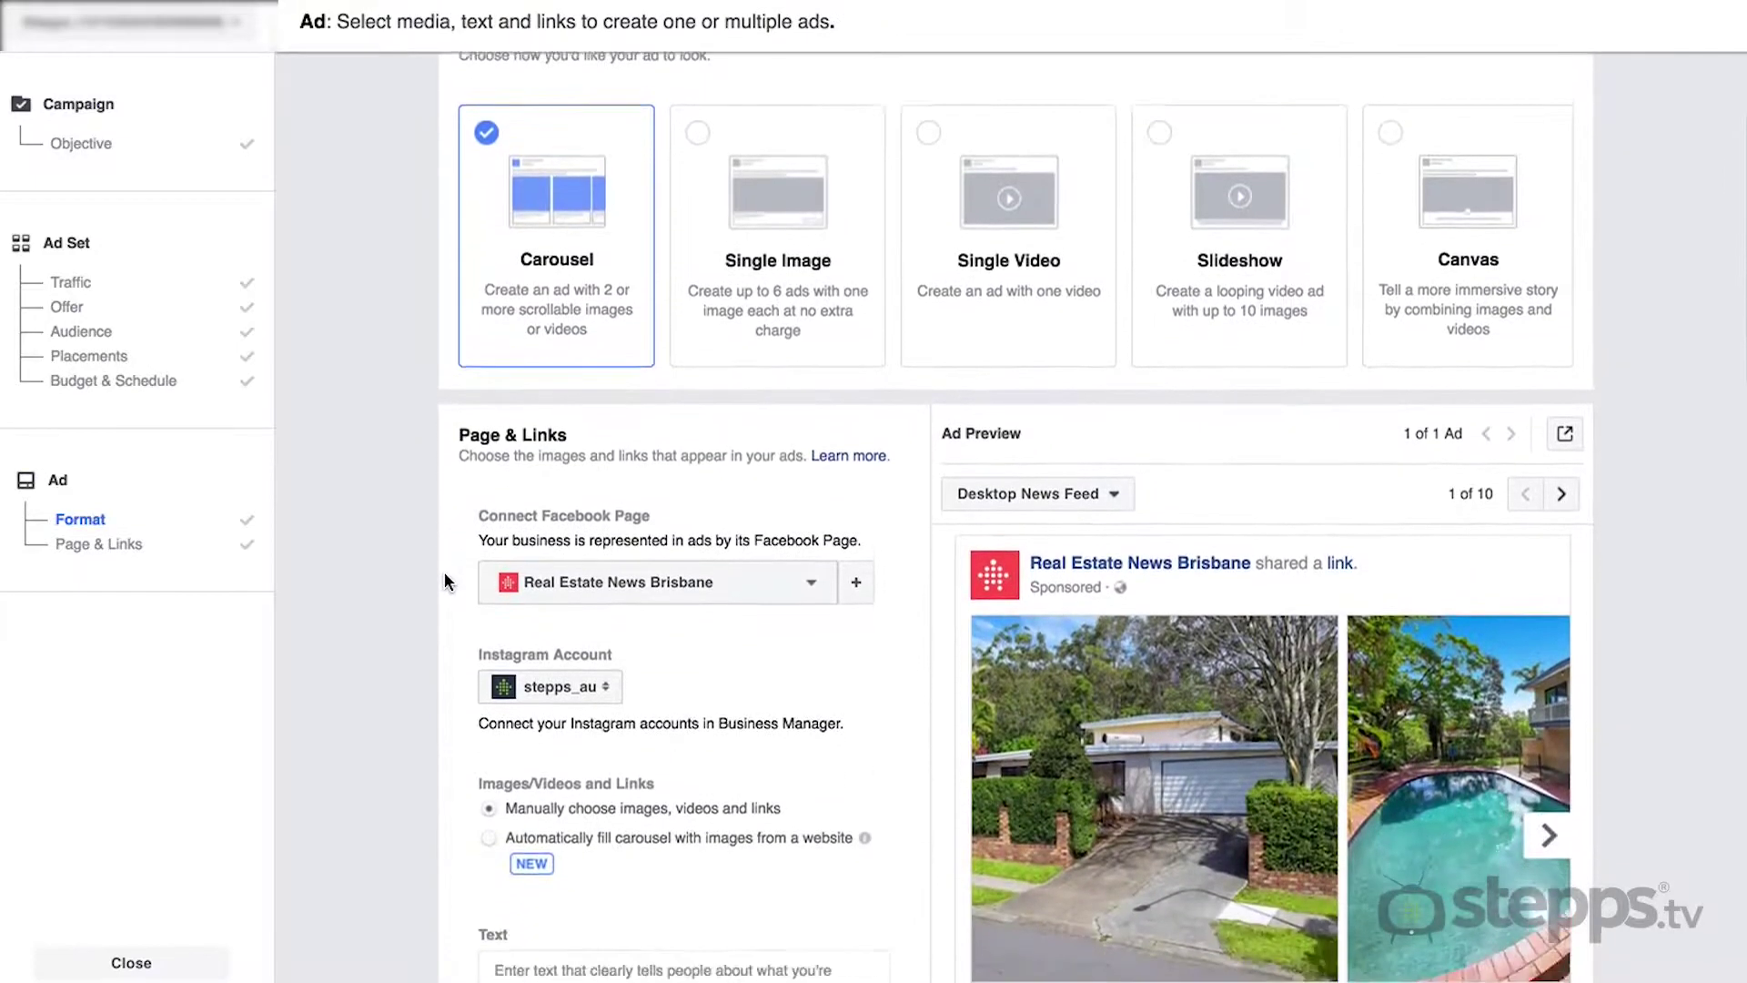
left_click(1549, 805)
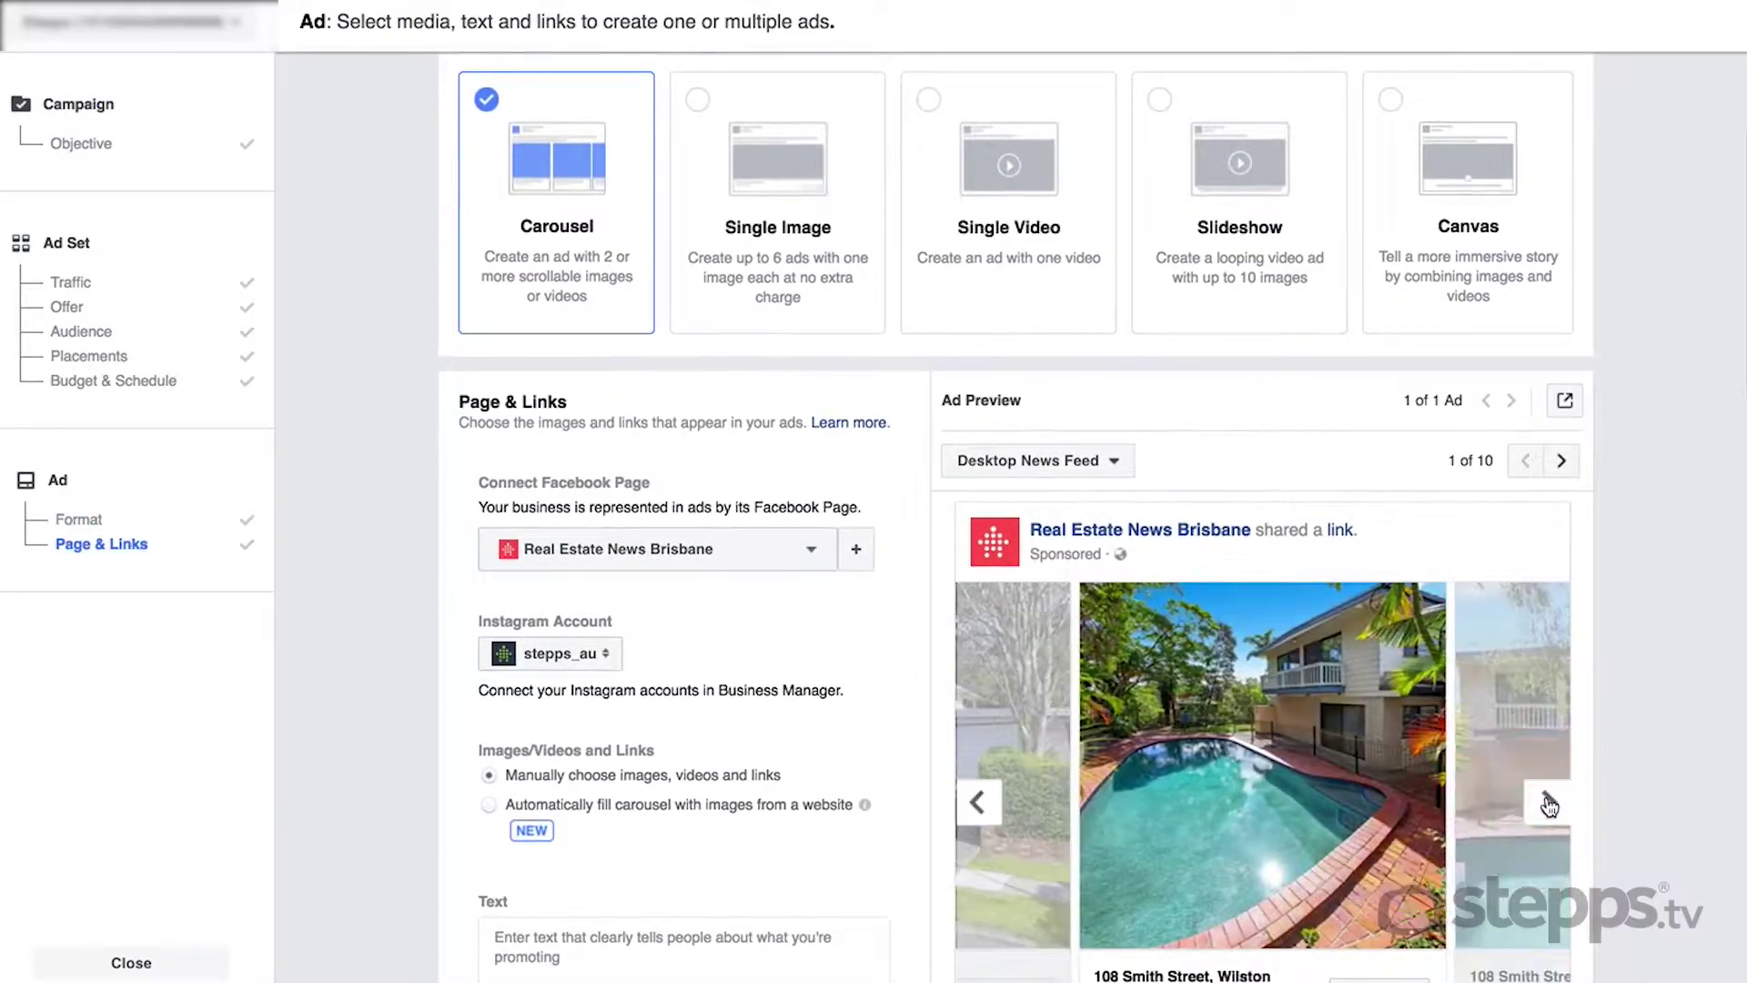
left_click(1549, 806)
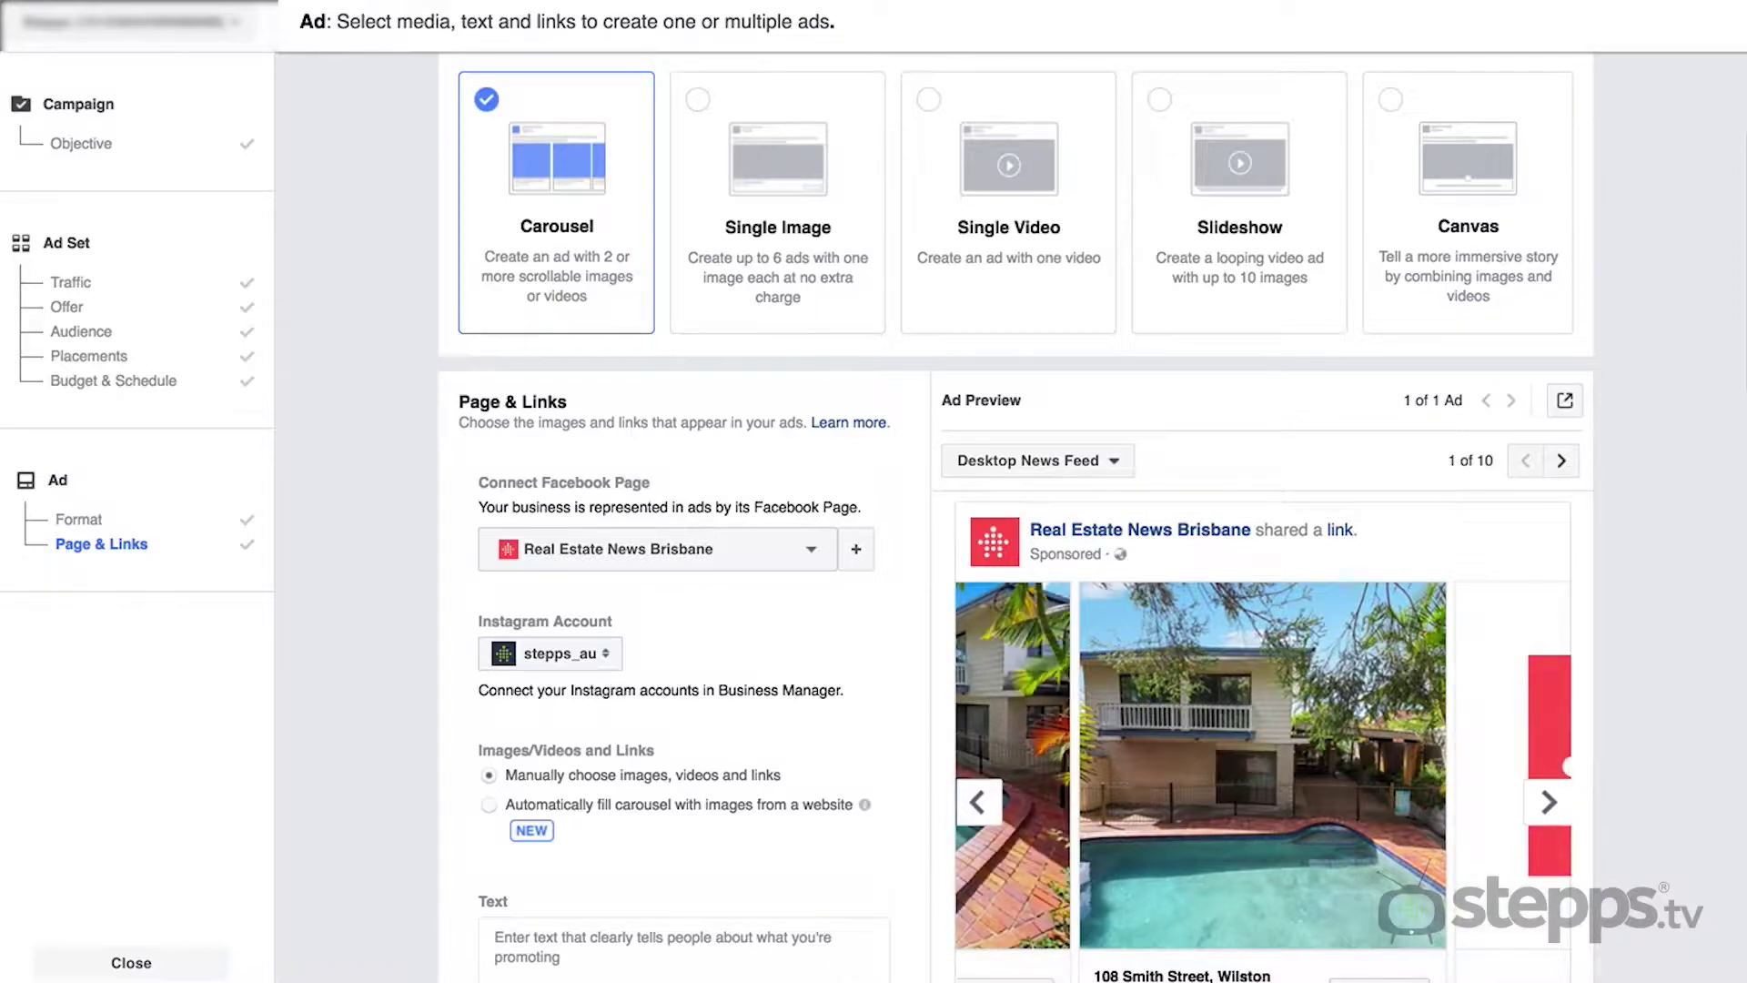
scroll(752, 390, "up", 3)
- Try the Single Image, Slideshow and Canvas formats, settling on Single Video
left_click(755, 398)
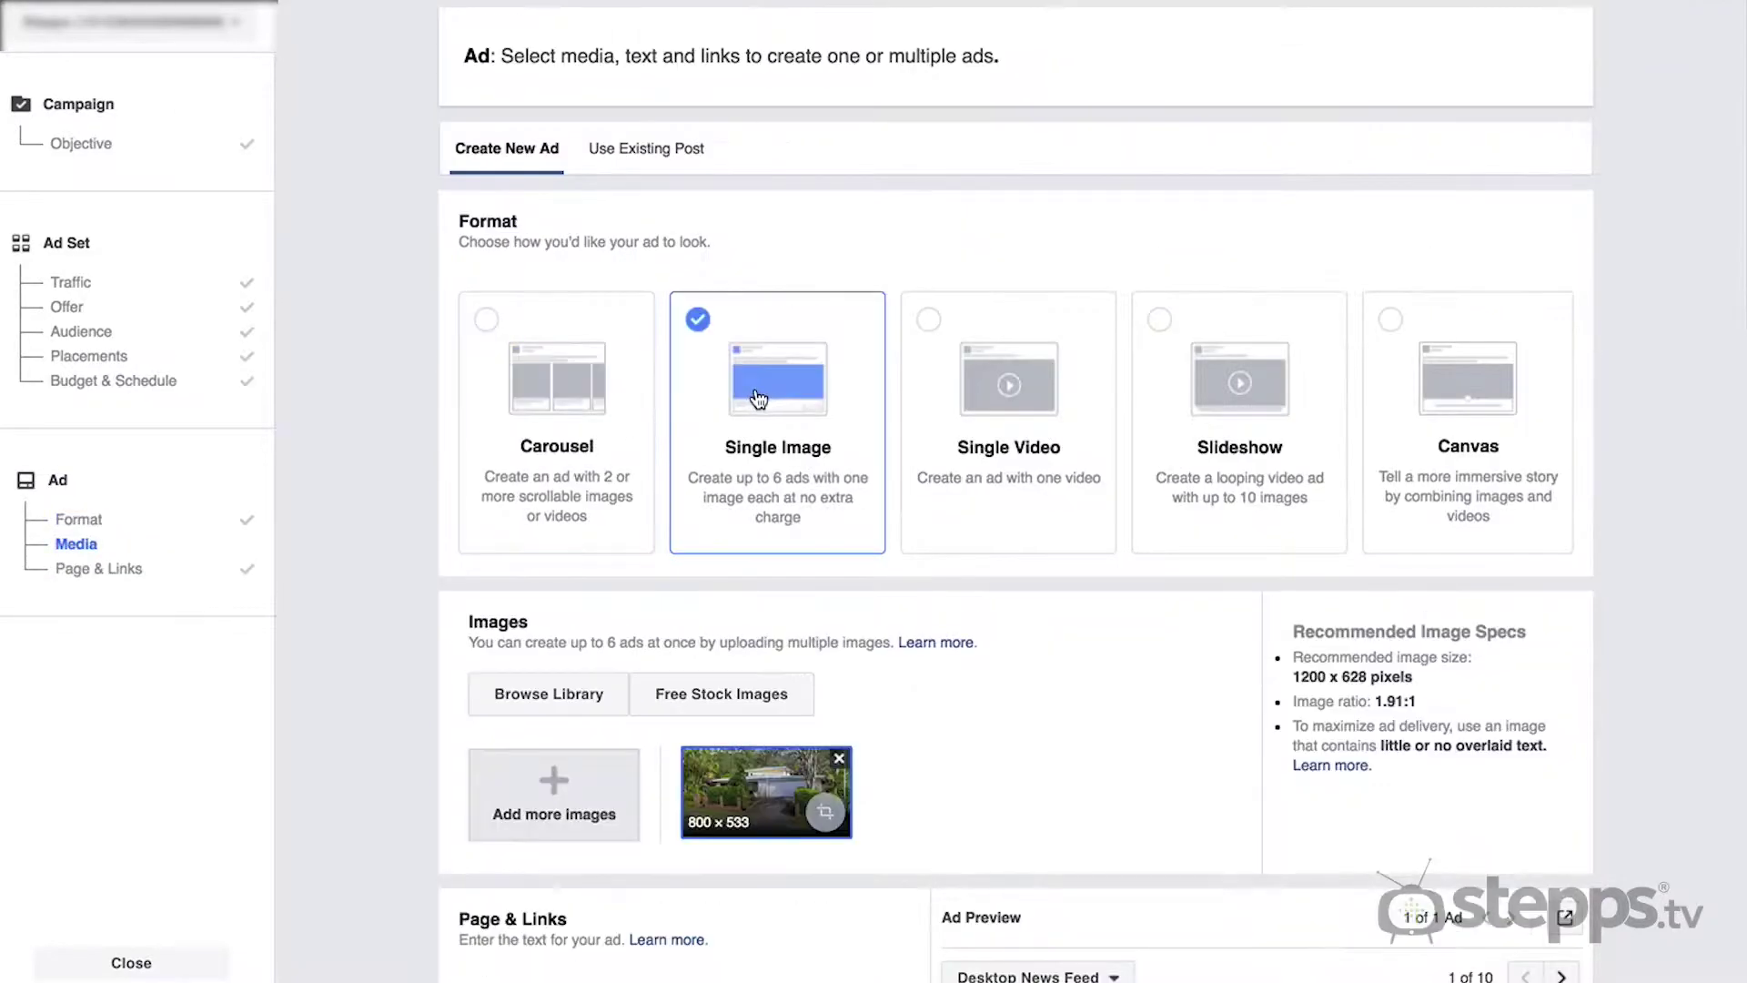
left_click(1258, 446)
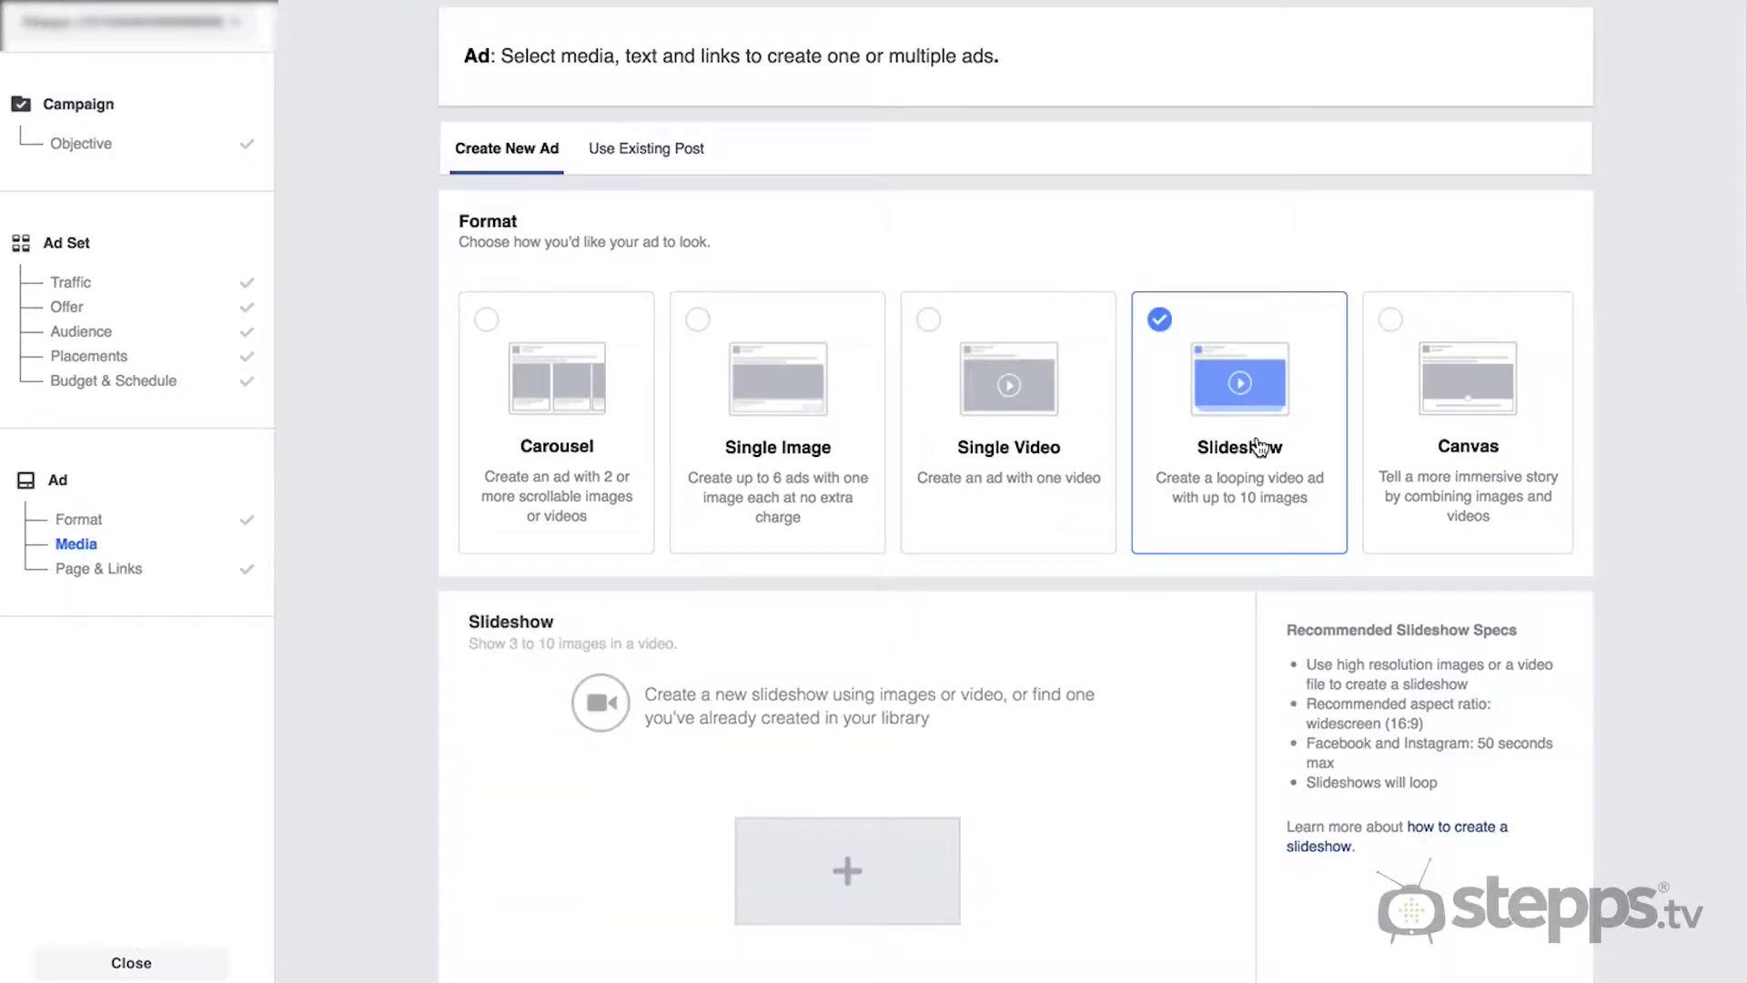
left_click(1429, 421)
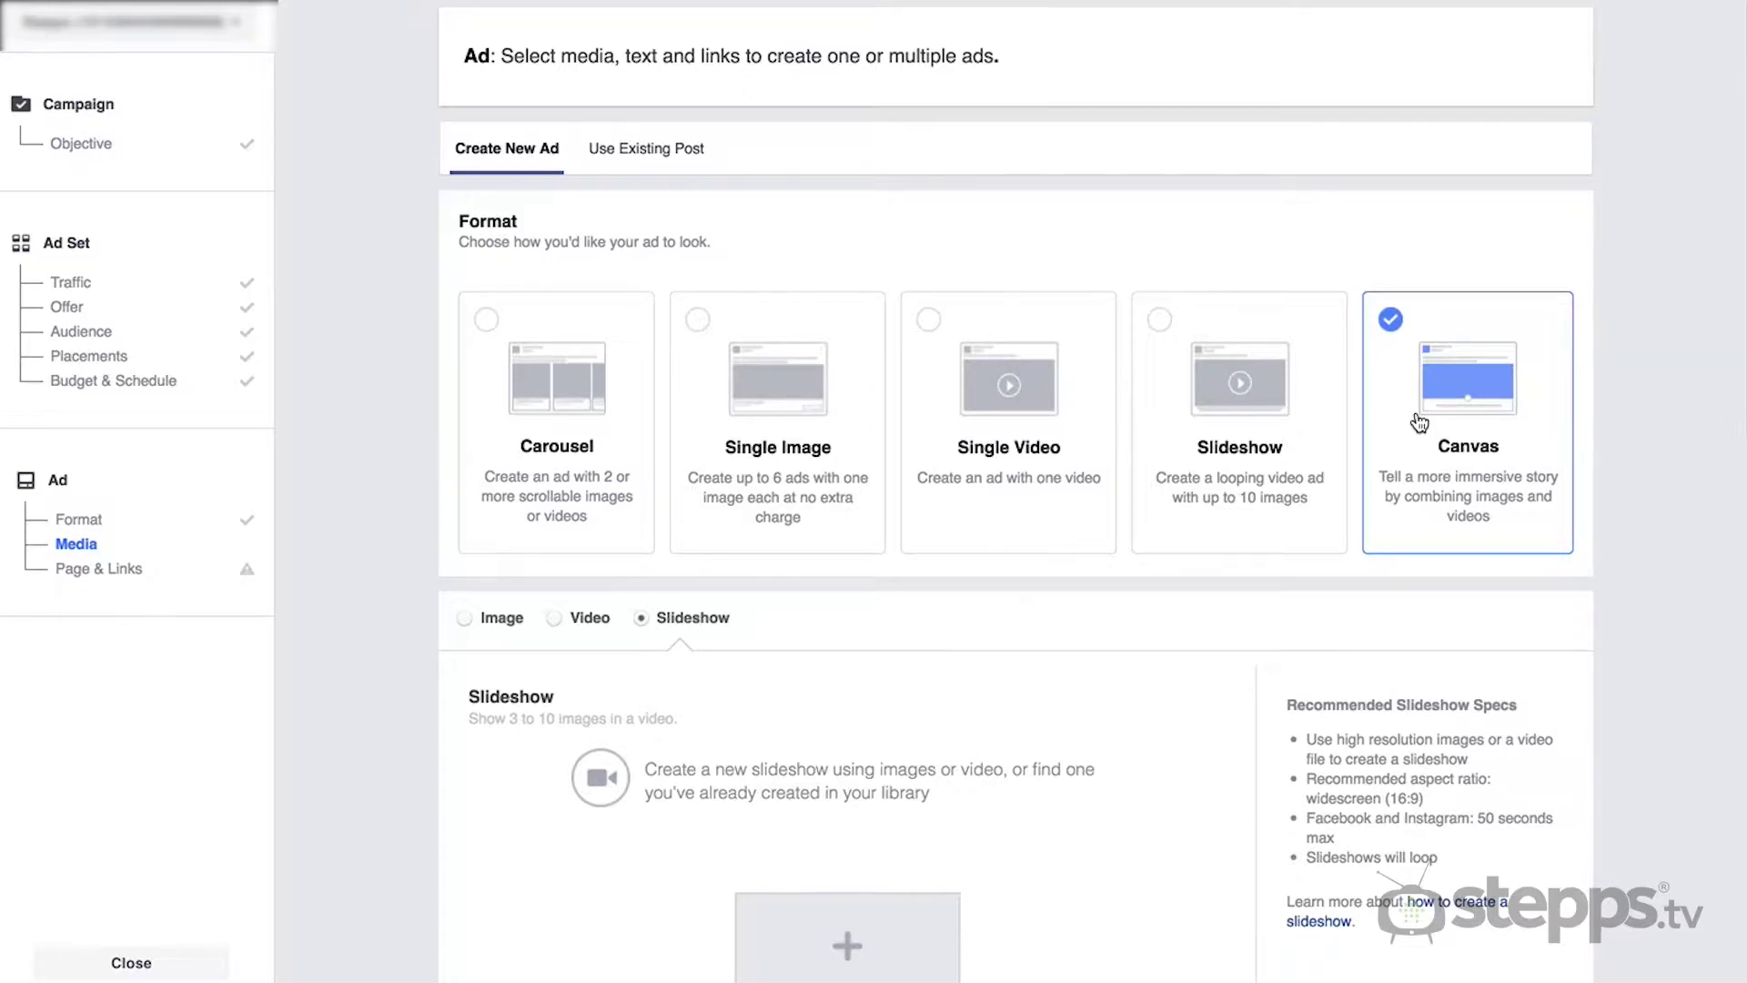
left_click(1005, 426)
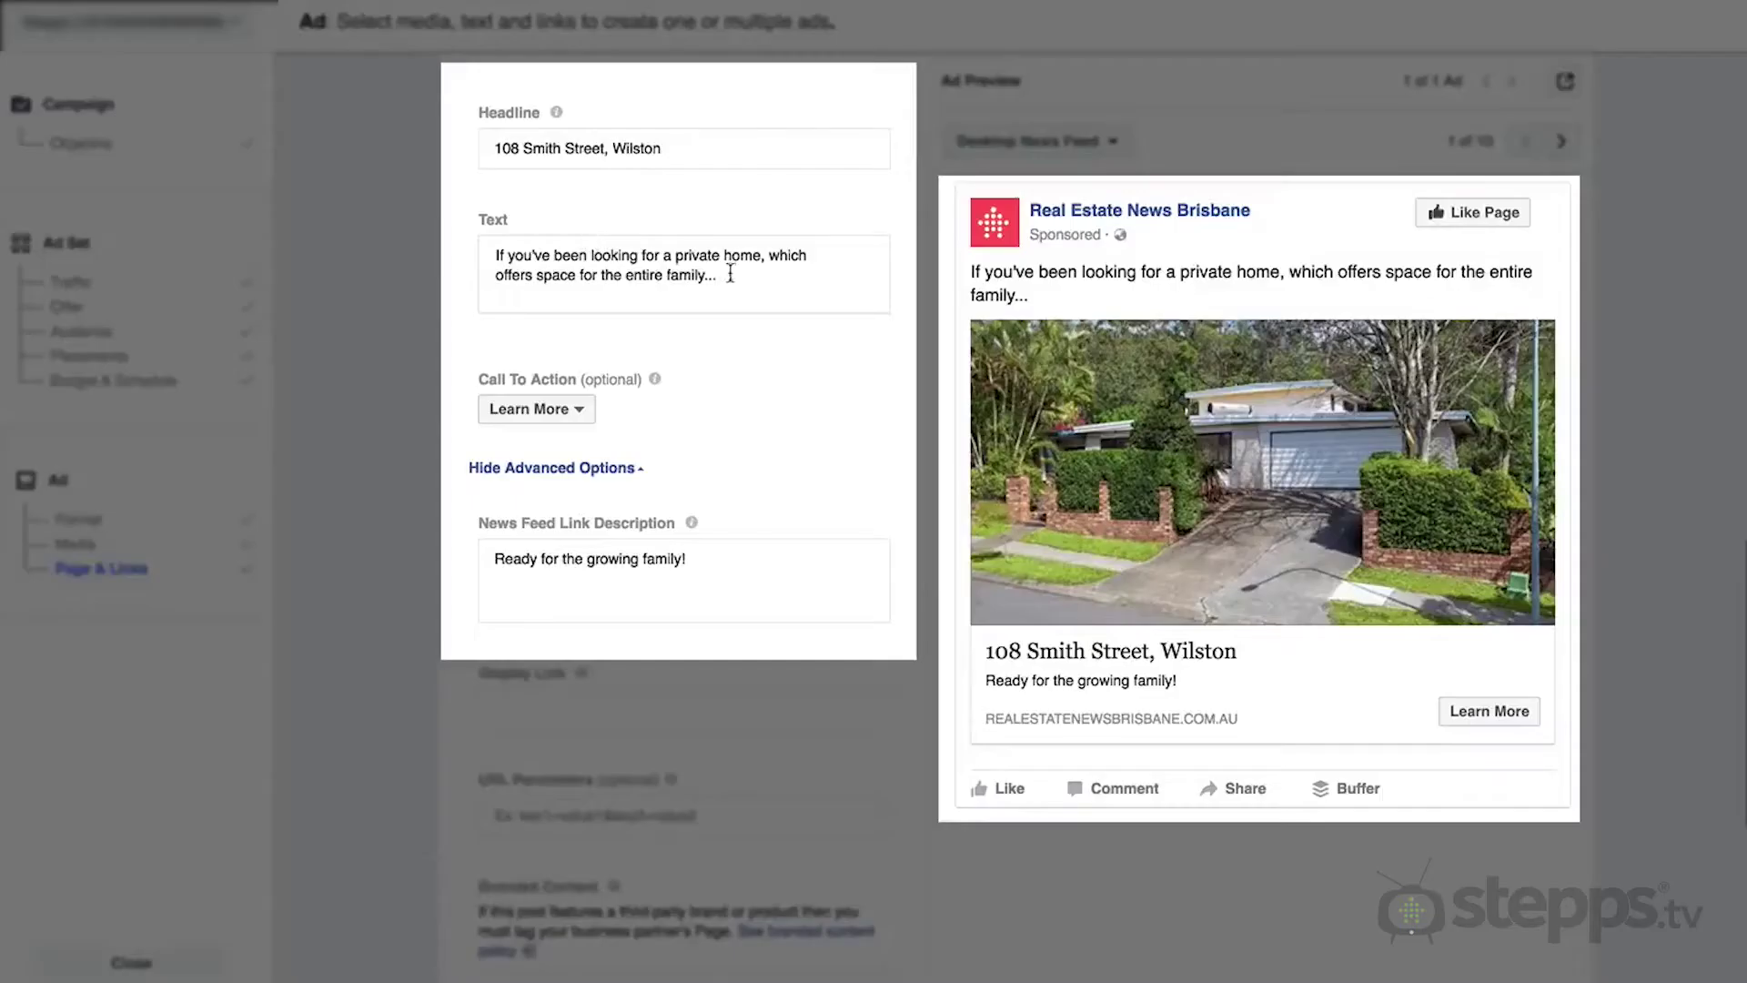
- Review the ad's body text, headline and link description, keeping Learn More as the call to action
left_click_drag(730, 274, 482, 261)
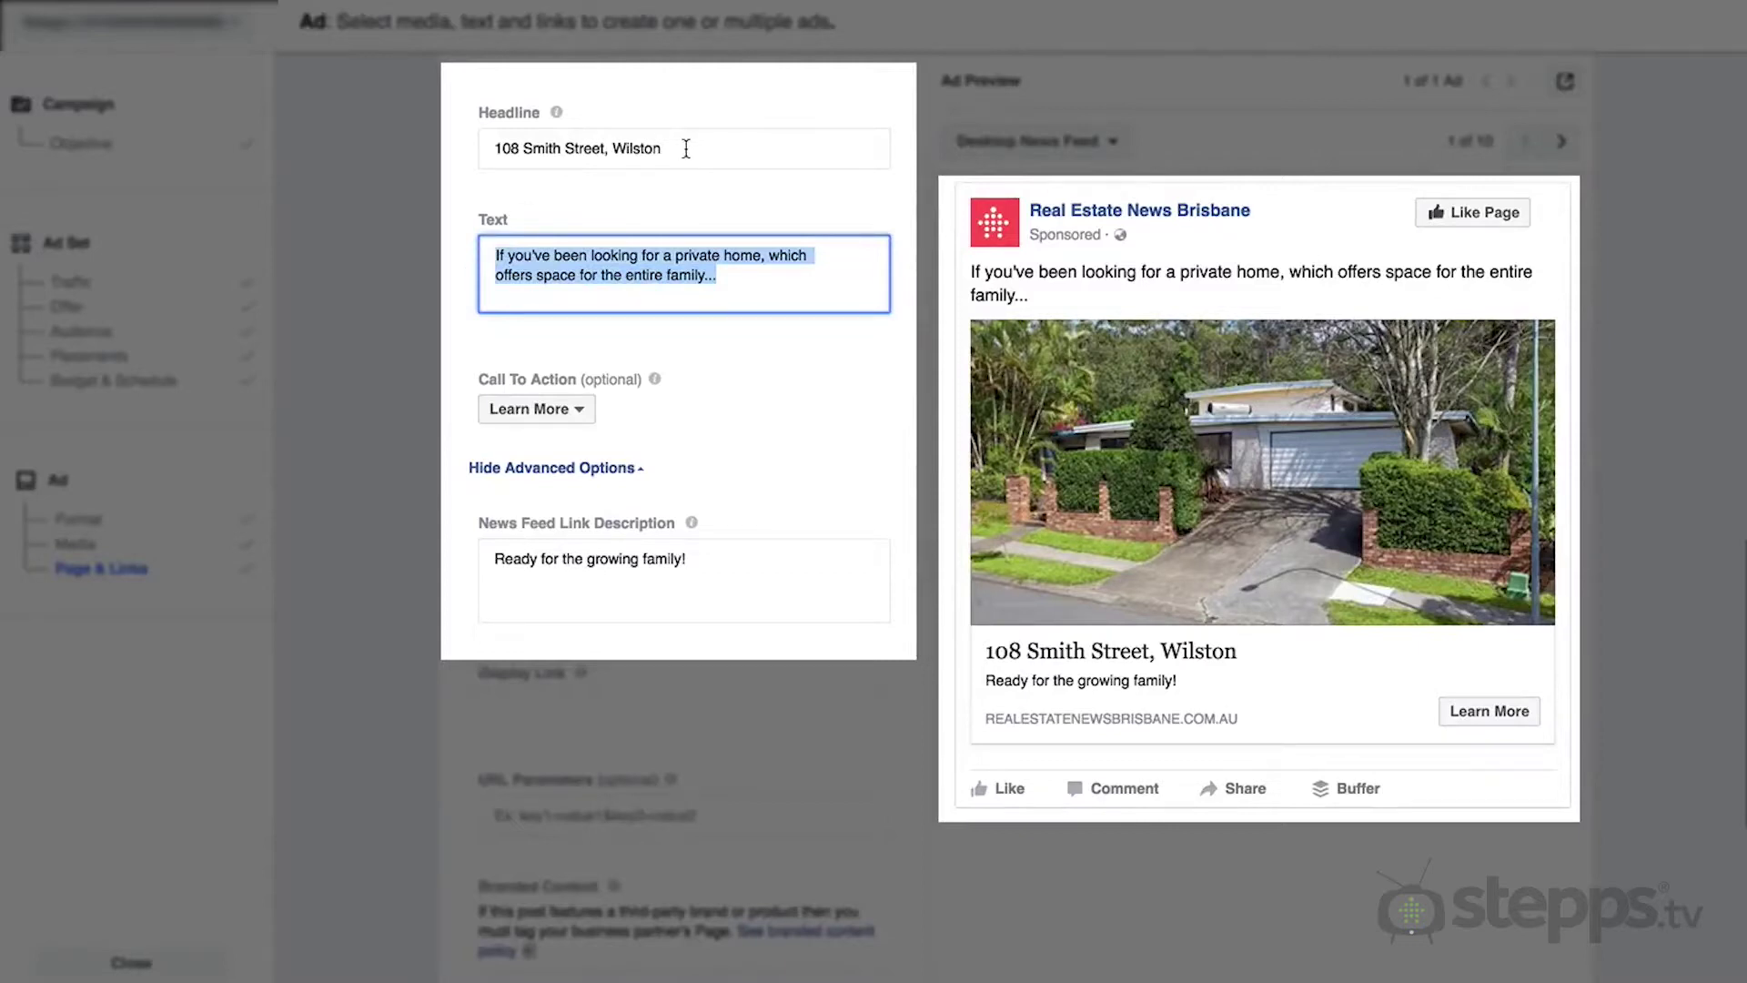
left_click_drag(686, 148, 482, 152)
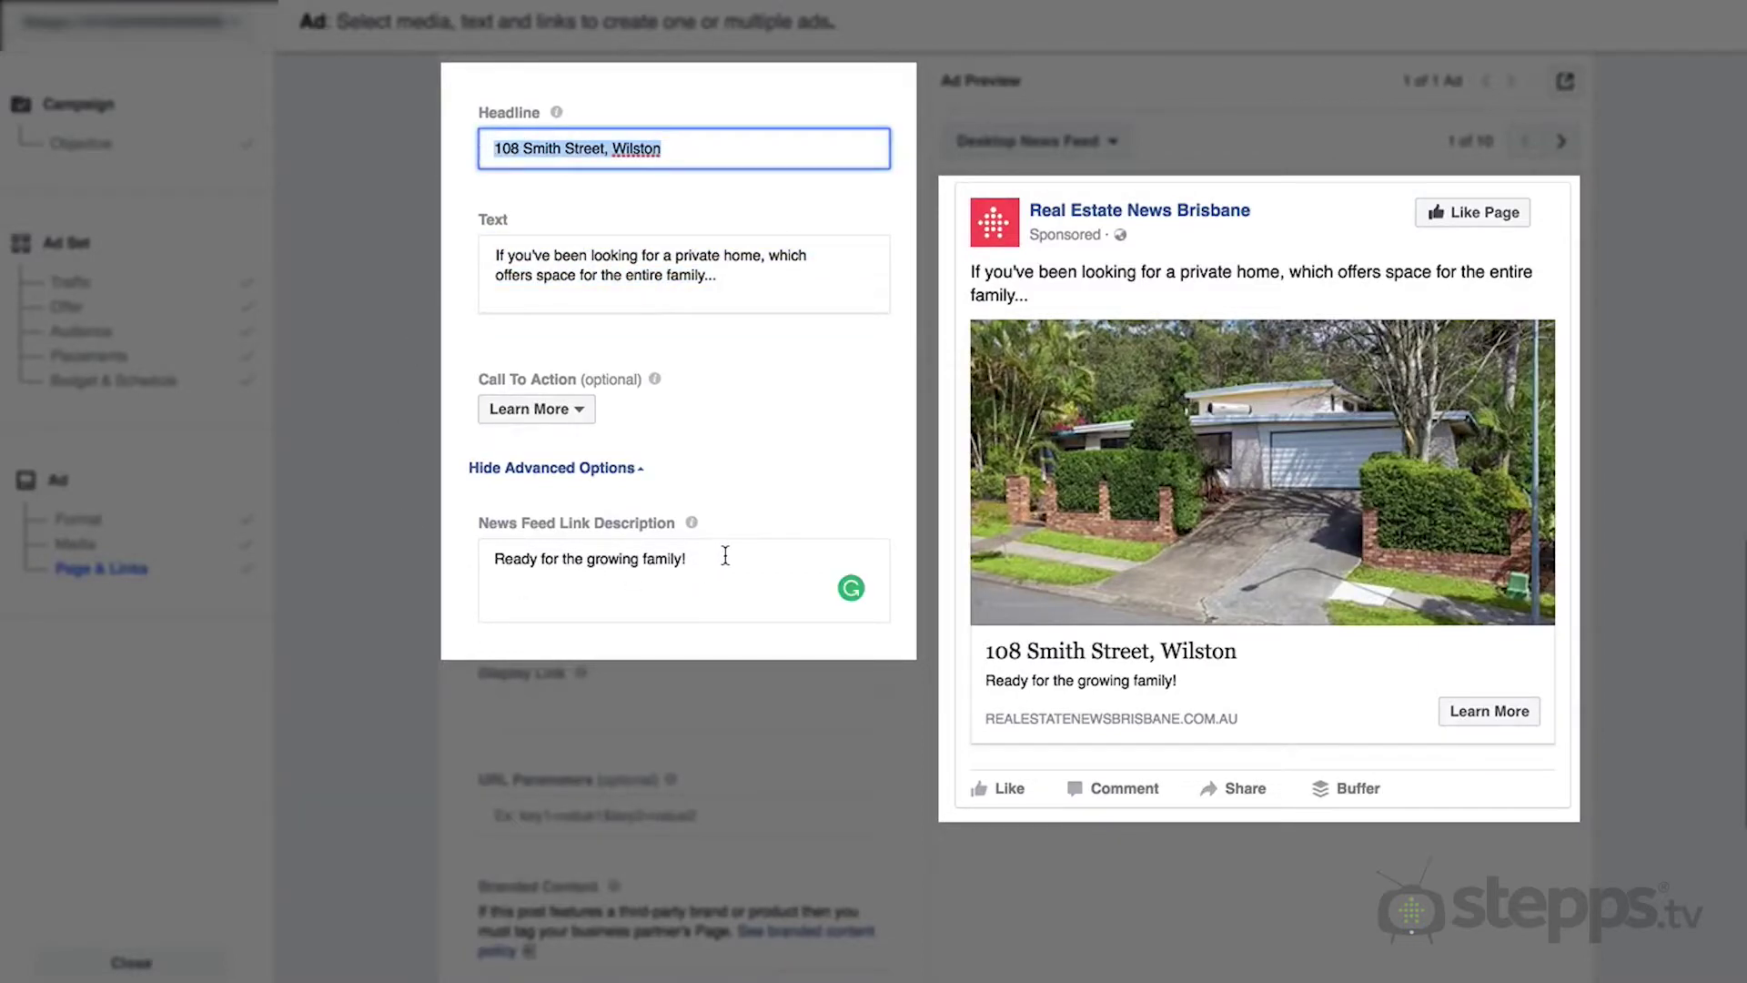
left_click_drag(670, 558, 466, 558)
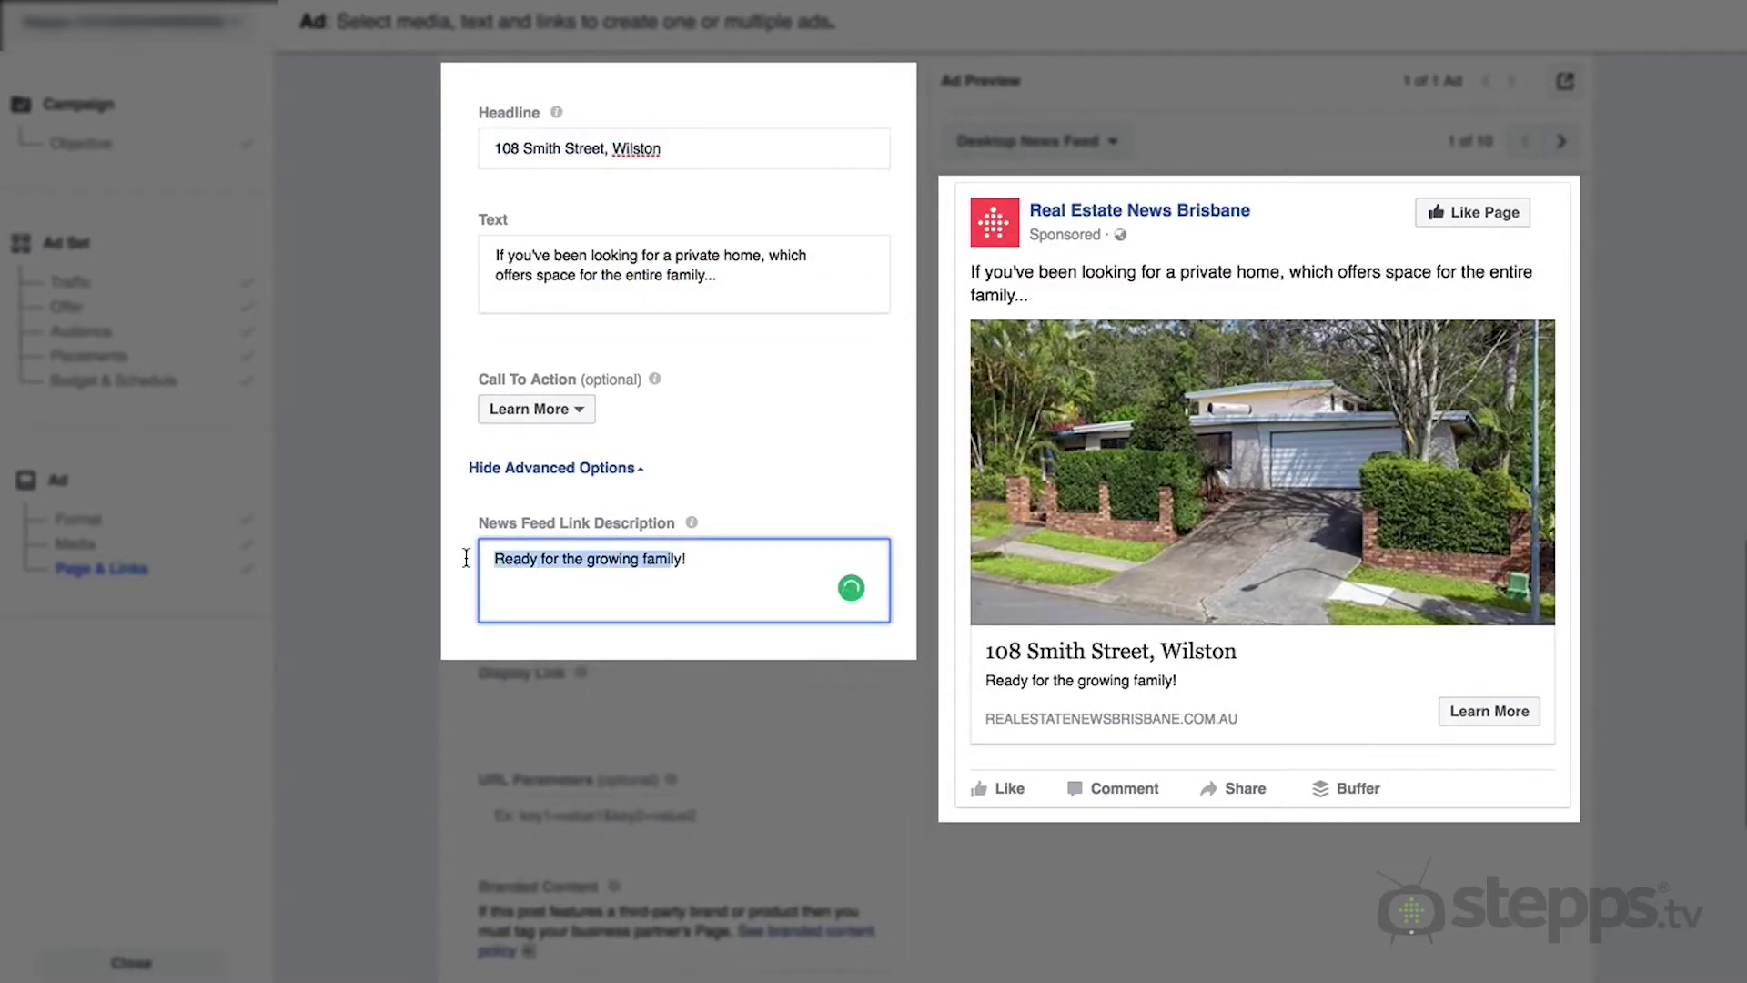
left_click(536, 414)
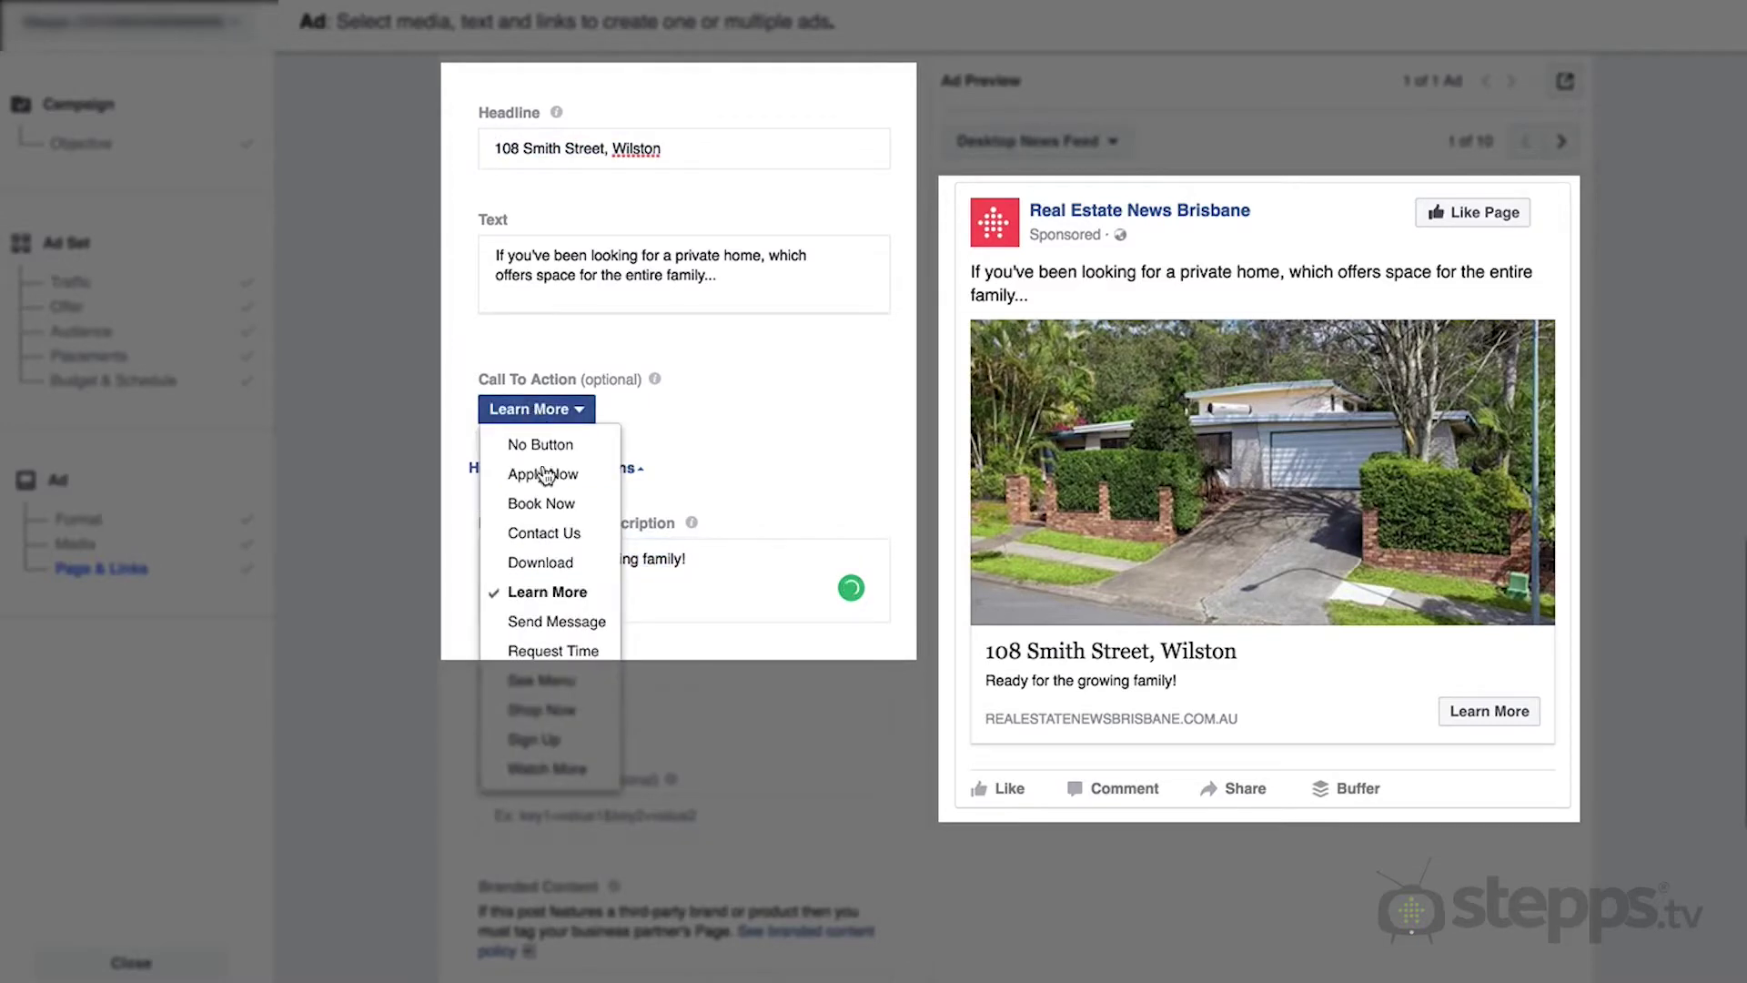
left_click(548, 593)
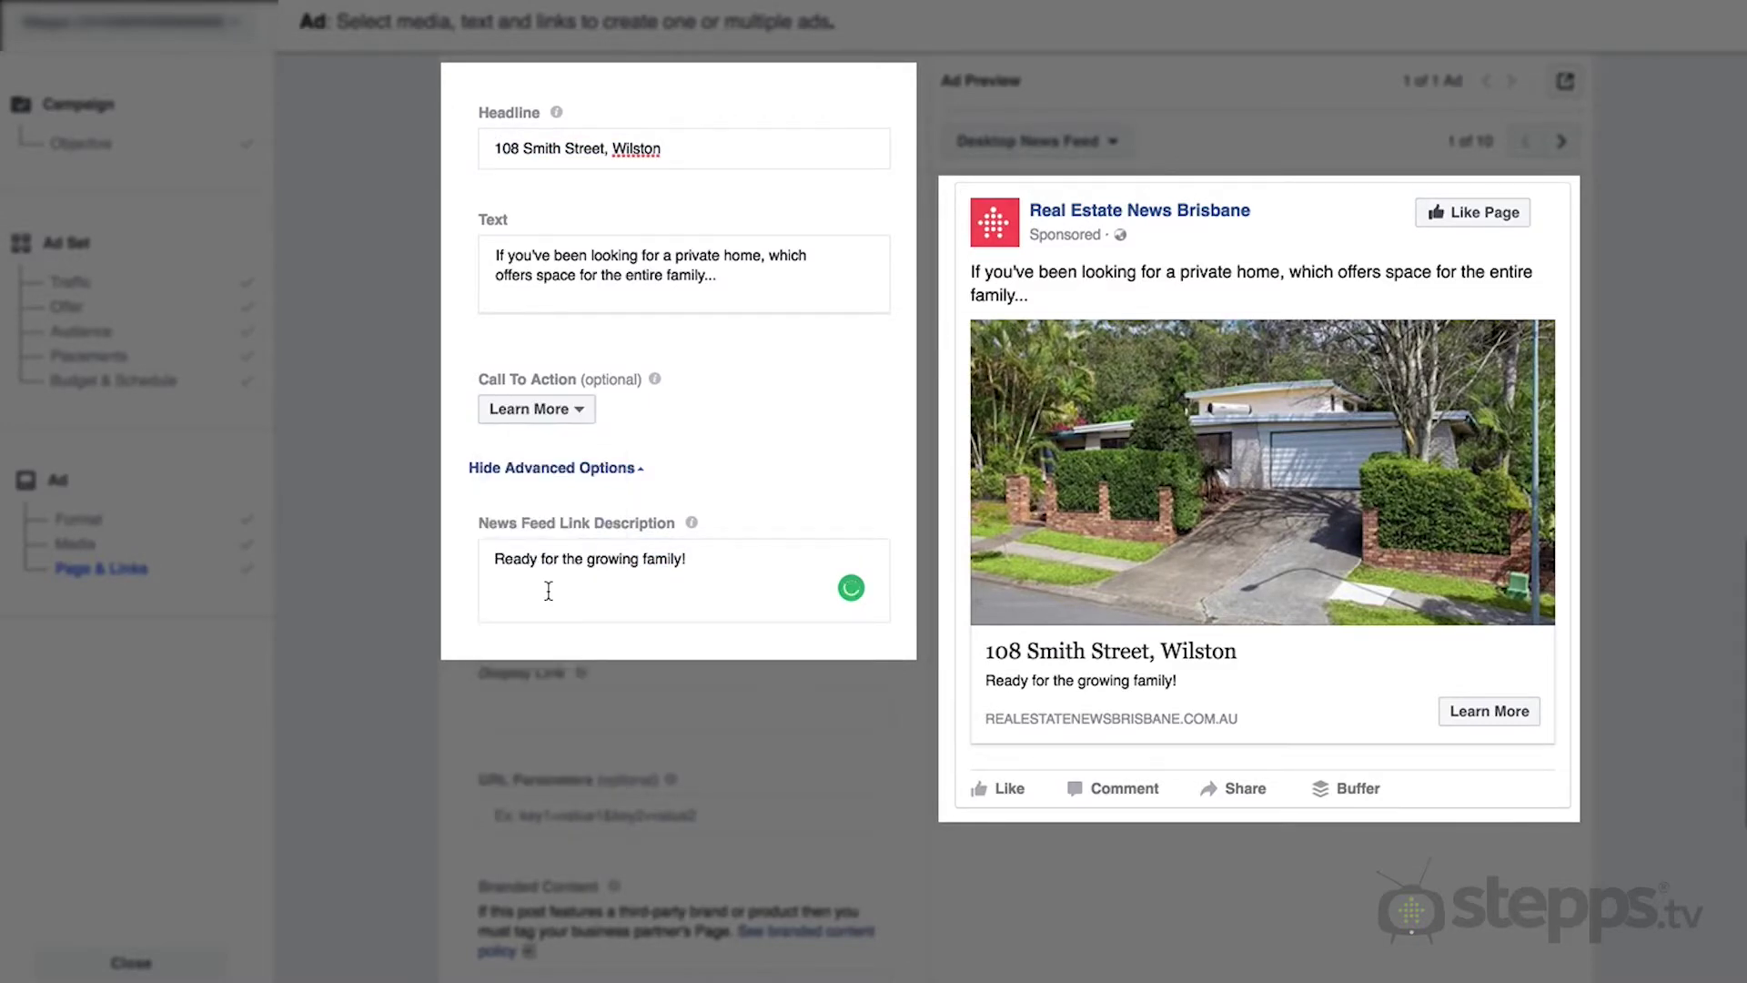
- Preview the ad in each placement, from Mobile News Feed through Audience Network Banner
left_click(1563, 141)
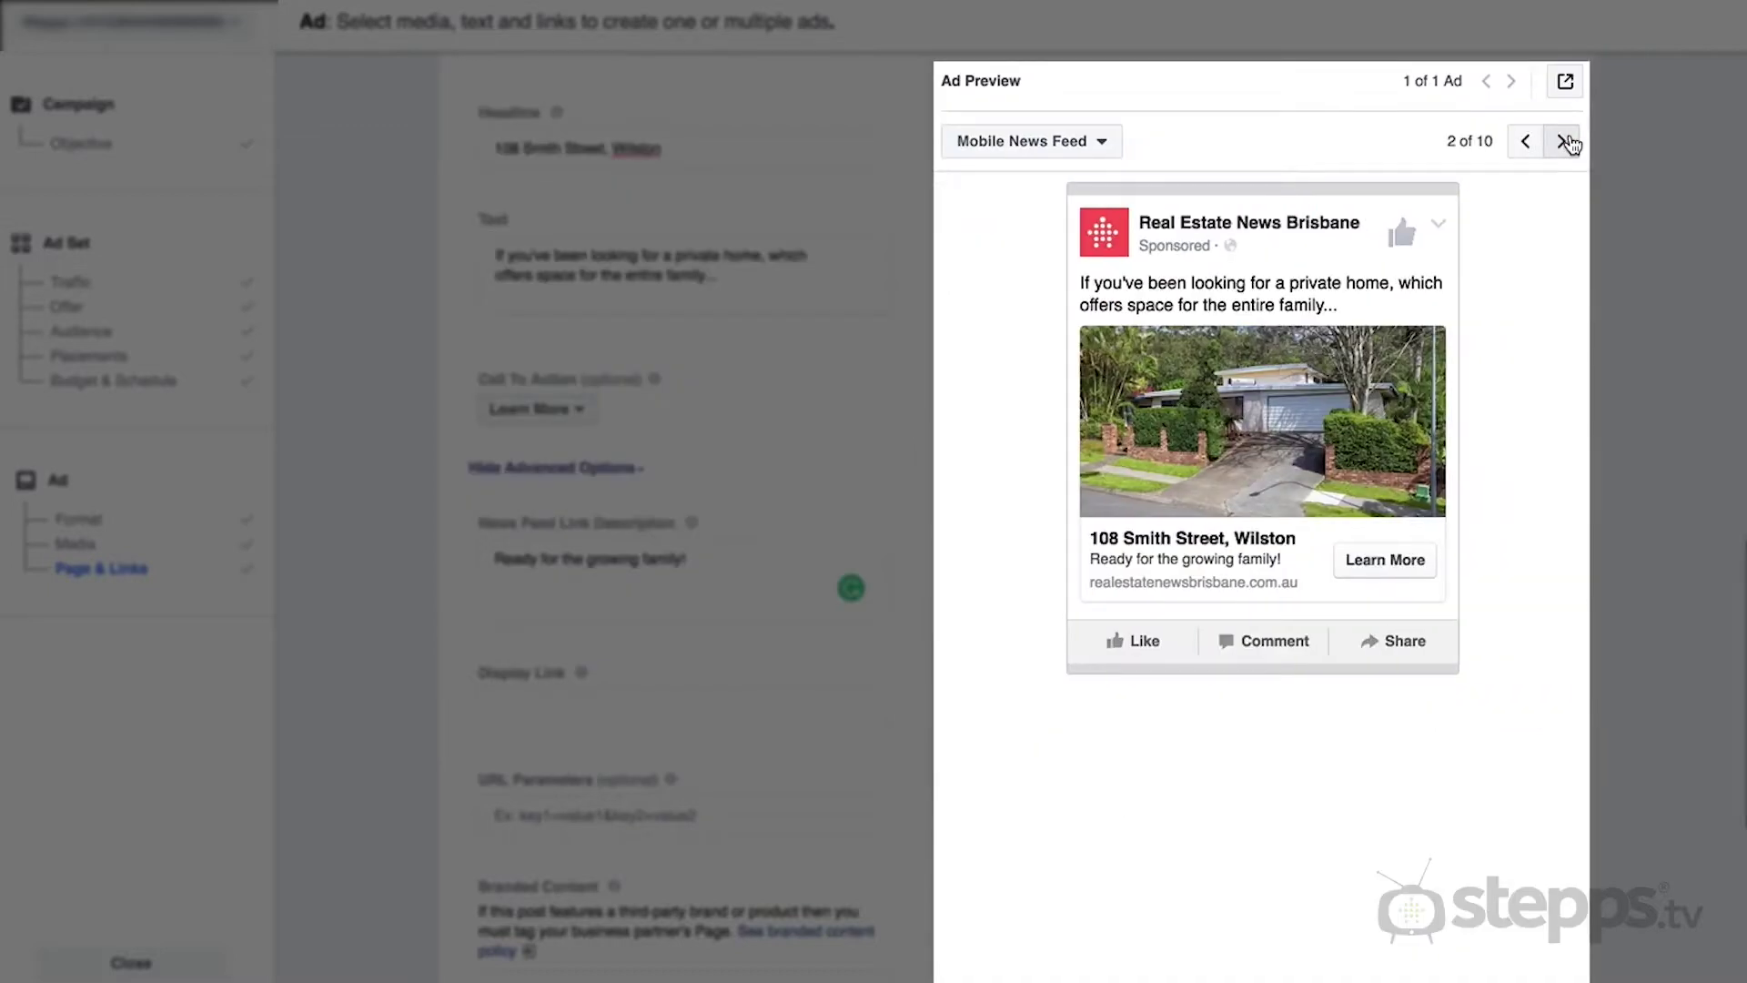
left_click(1565, 142)
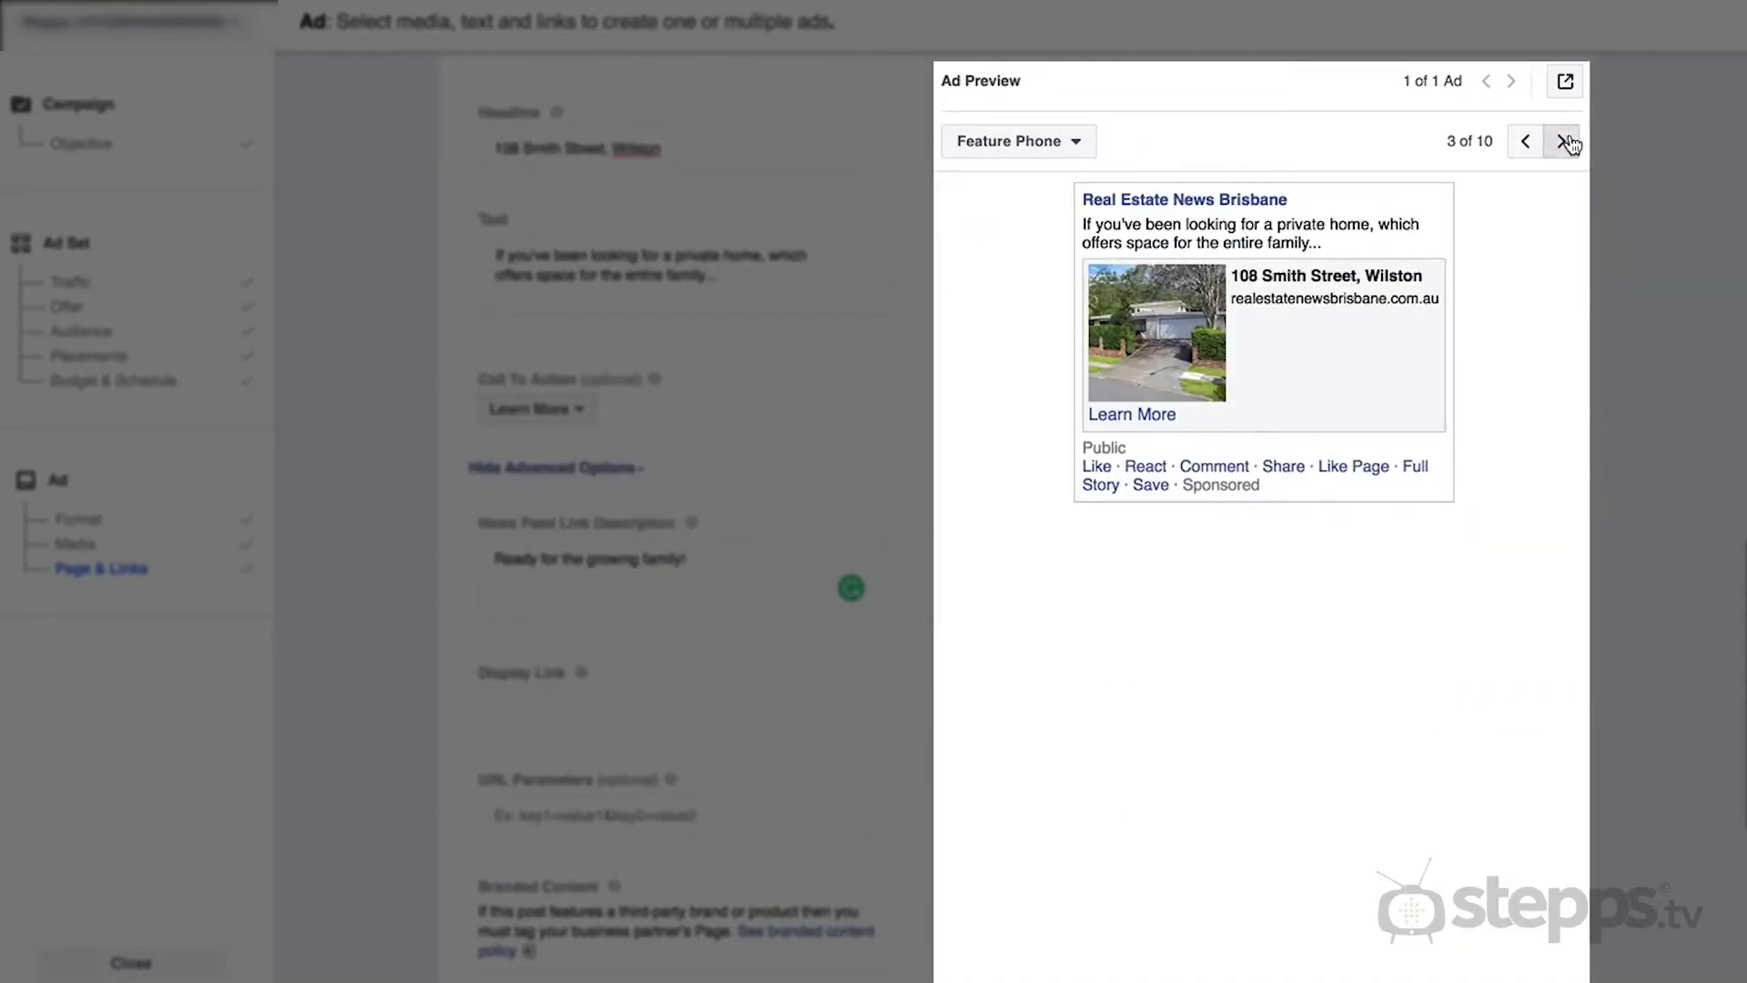
left_click(1565, 142)
left_click(1565, 142)
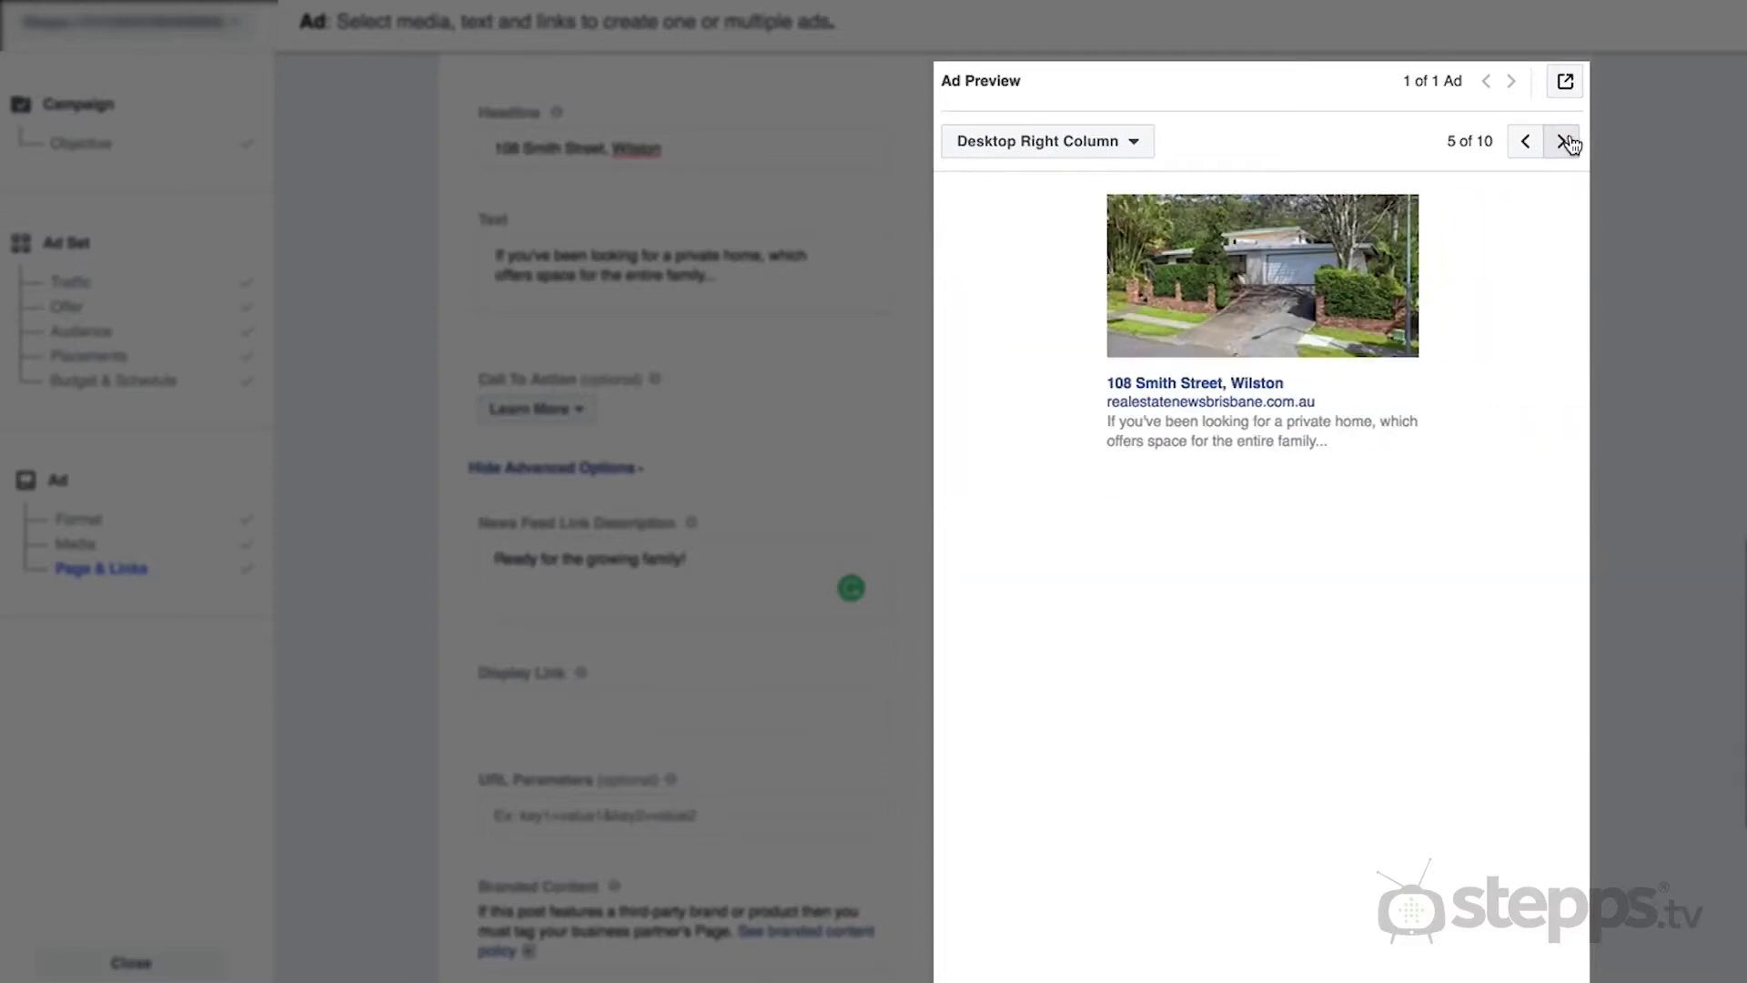
left_click(1565, 142)
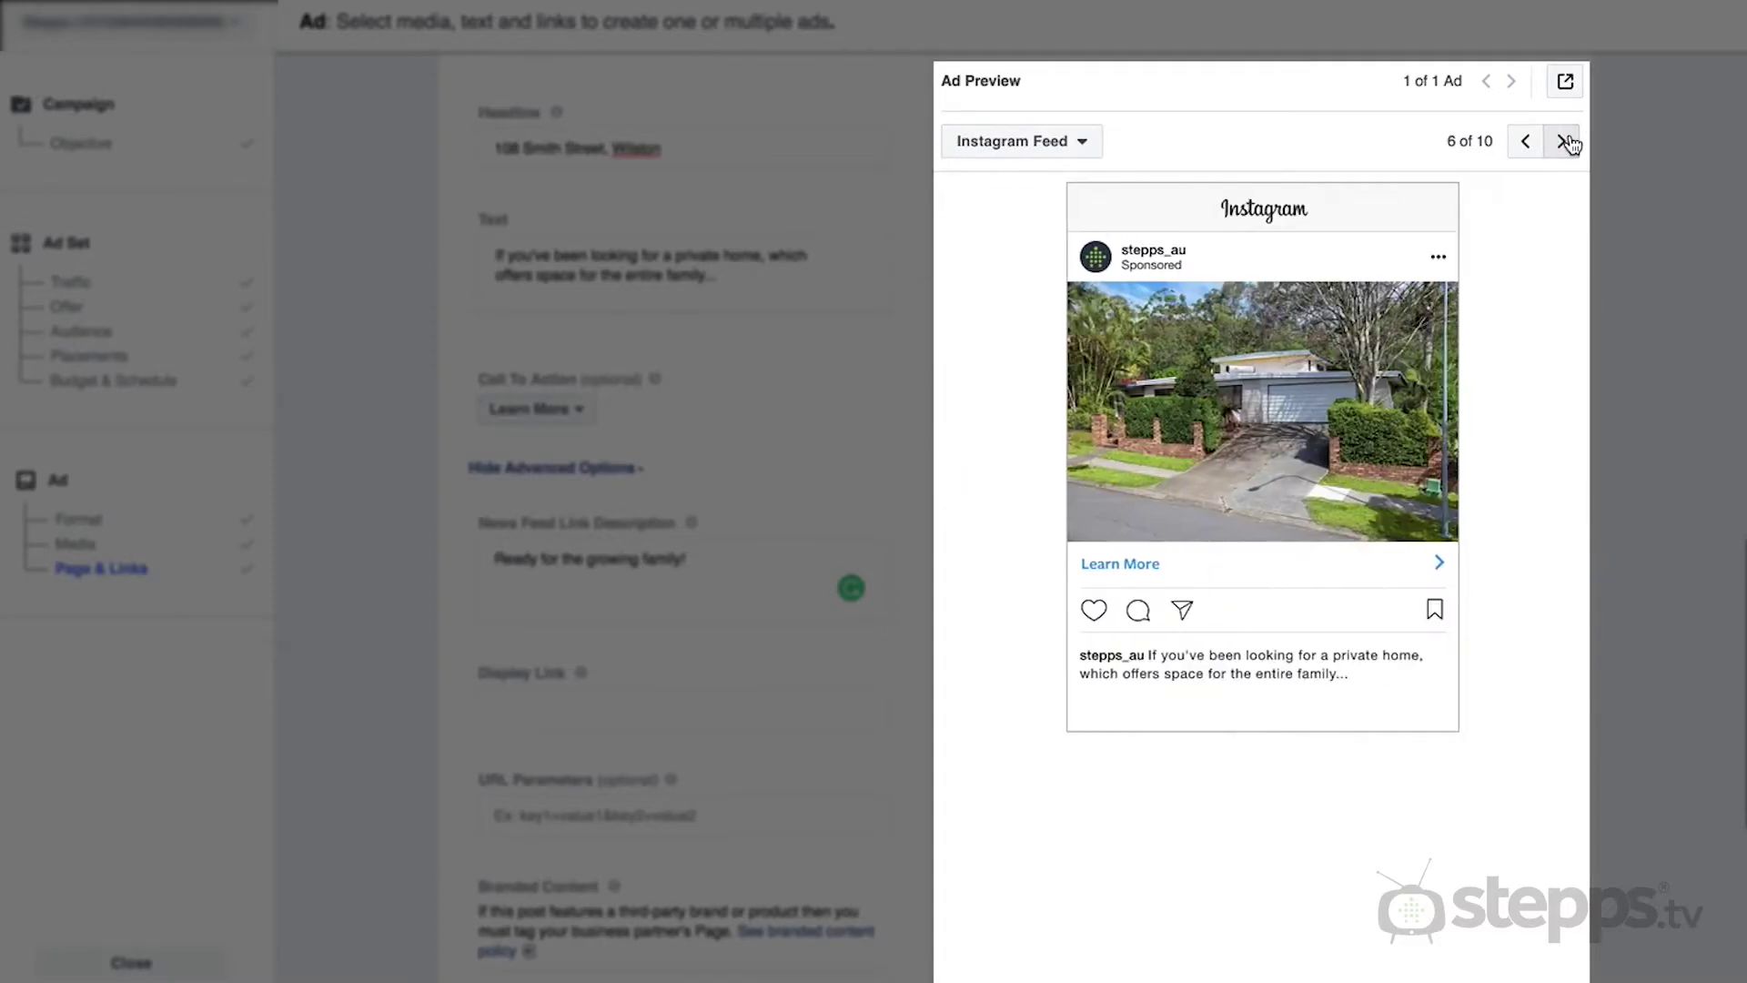
left_click(1566, 142)
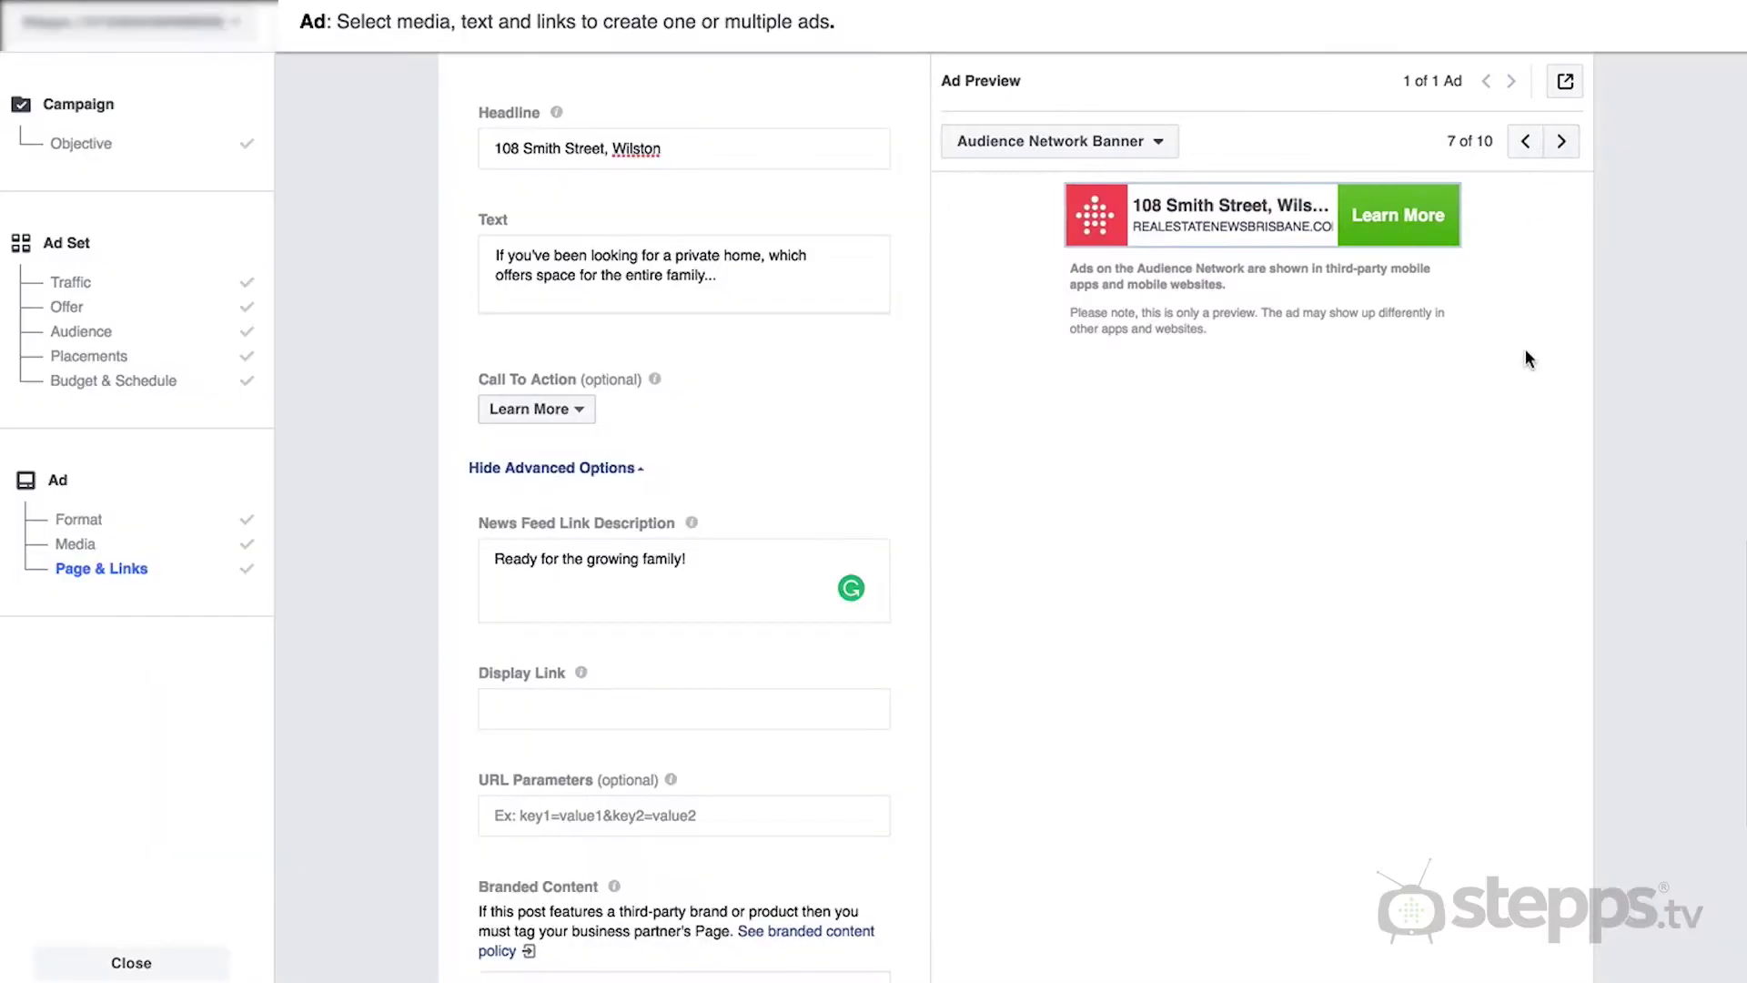
scroll(1526, 380, "down", 6)
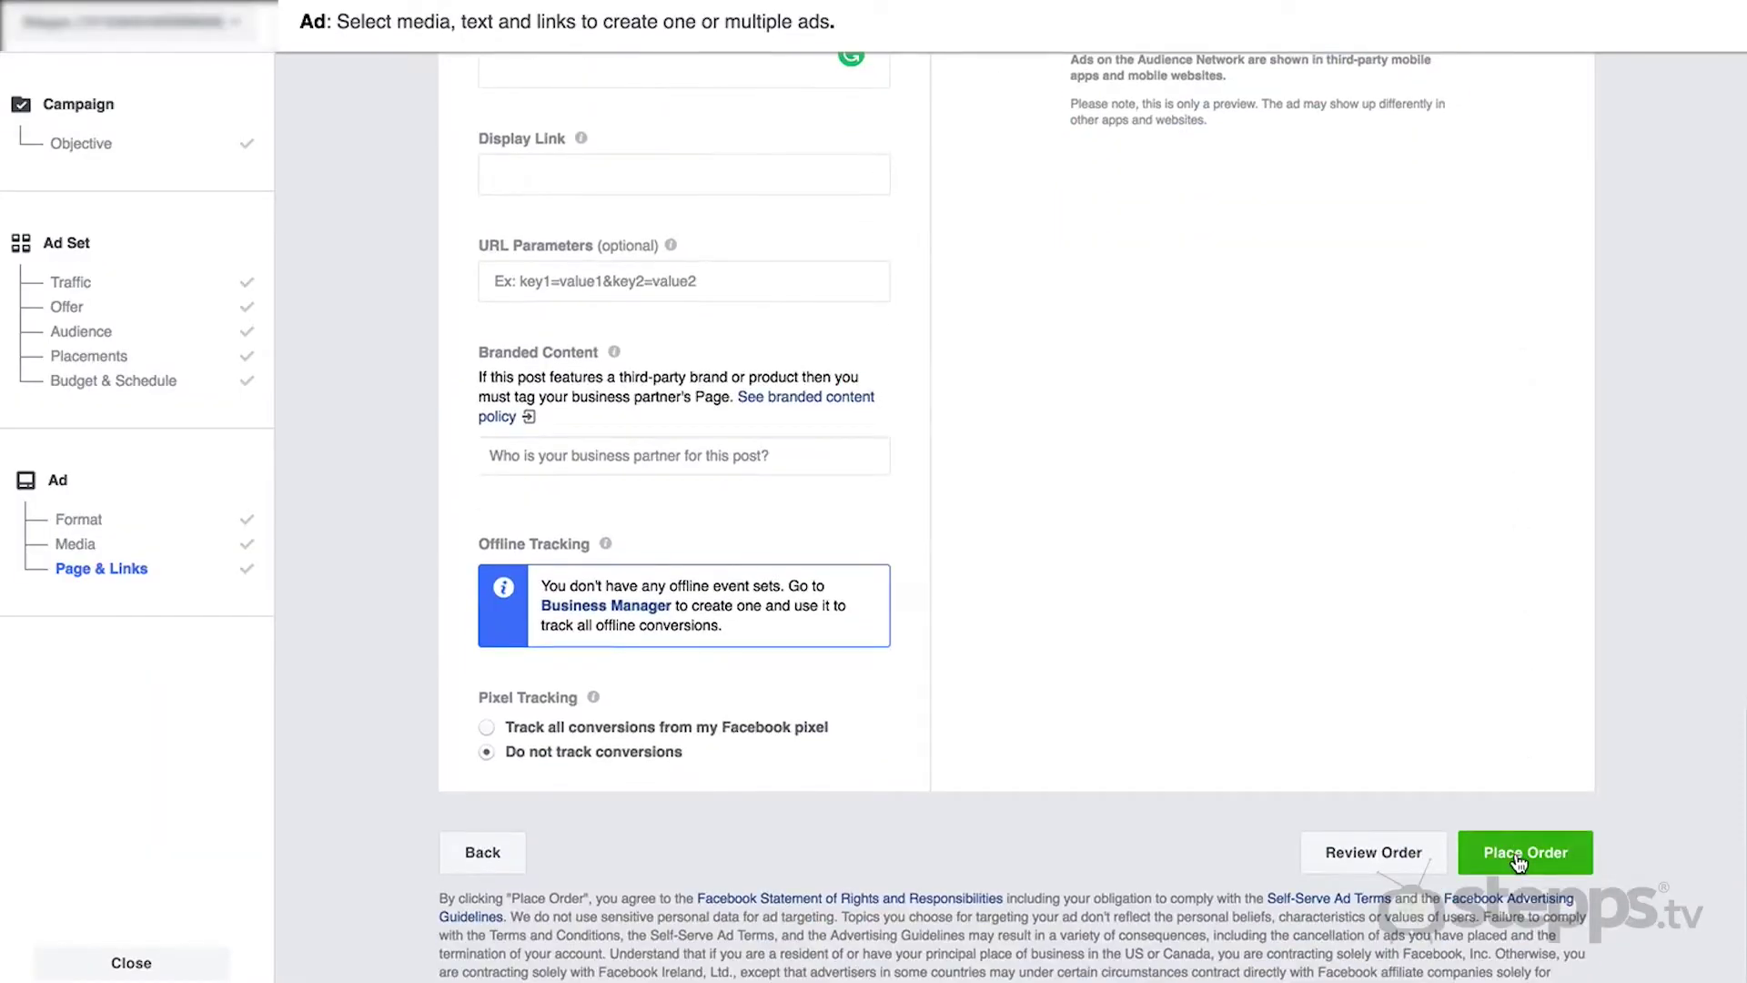